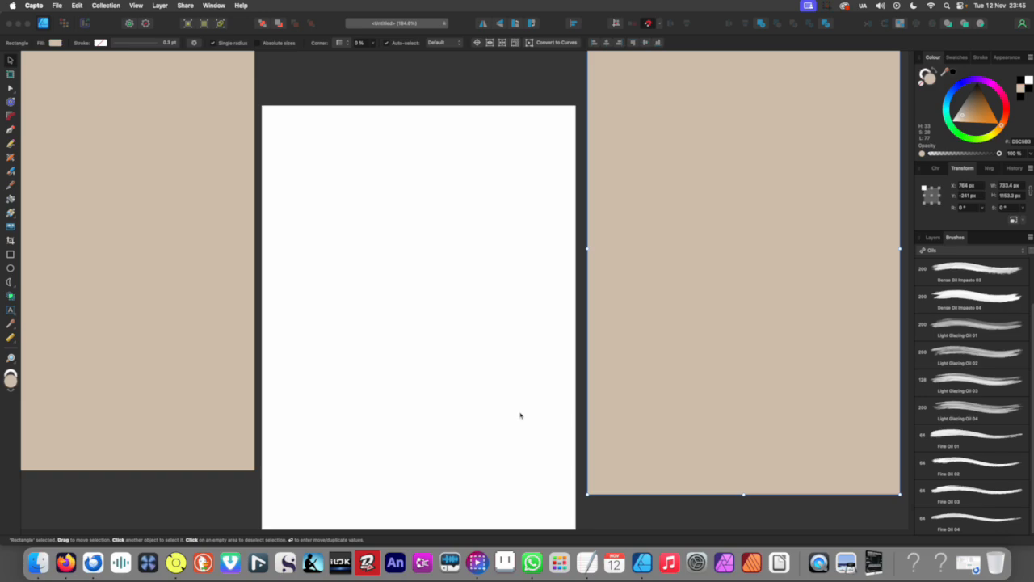
Move the finished mountain line drawing out from behind the beige rectangle onto the upper part of the white page.
left_click_drag(520, 415, 533, 398)
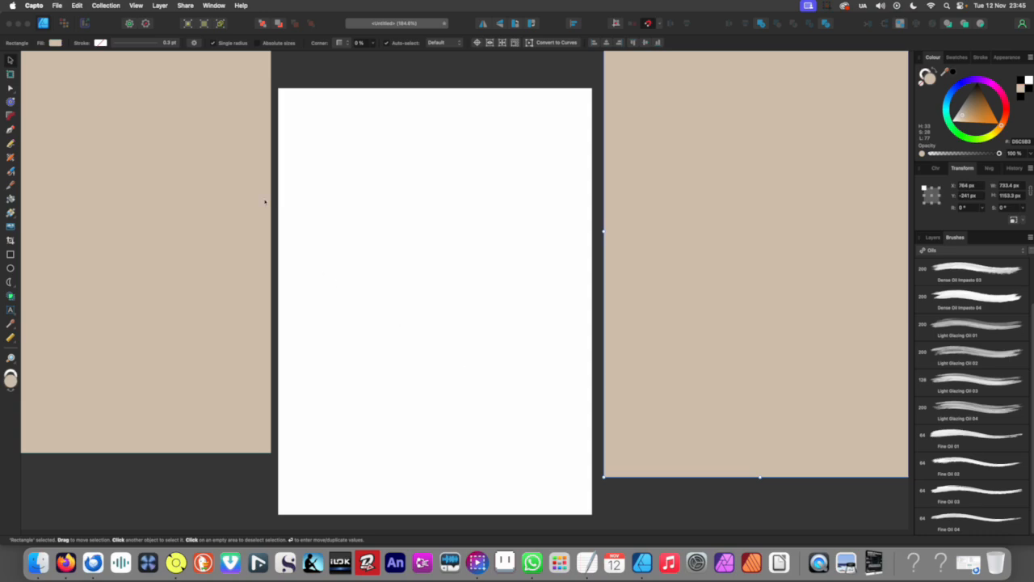
mouse_move(315, 143)
left_mouse_down()
mouse_move(328, 187)
mouse_move(335, 143)
left_mouse_up()
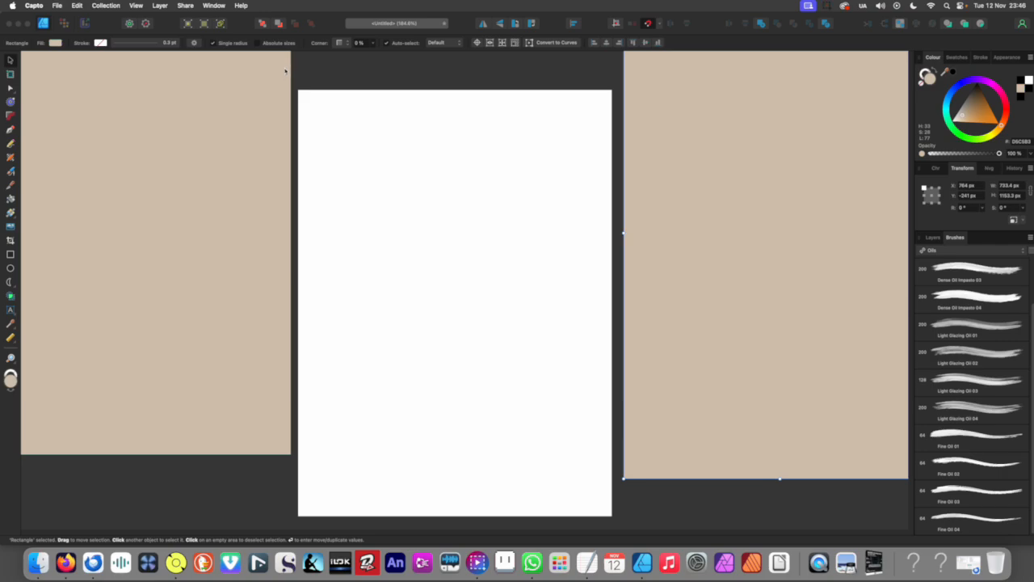
mouse_move(285, 70)
left_mouse_down()
mouse_move(288, 191)
mouse_move(244, 309)
mouse_move(250, 334)
left_mouse_up()
mouse_move(158, 111)
left_mouse_down()
mouse_move(202, 164)
mouse_move(277, 212)
mouse_move(262, 198)
mouse_move(493, 208)
left_mouse_up()
left_click_drag(221, 261, 258, 93)
scroll(354, 168, "up", 2)
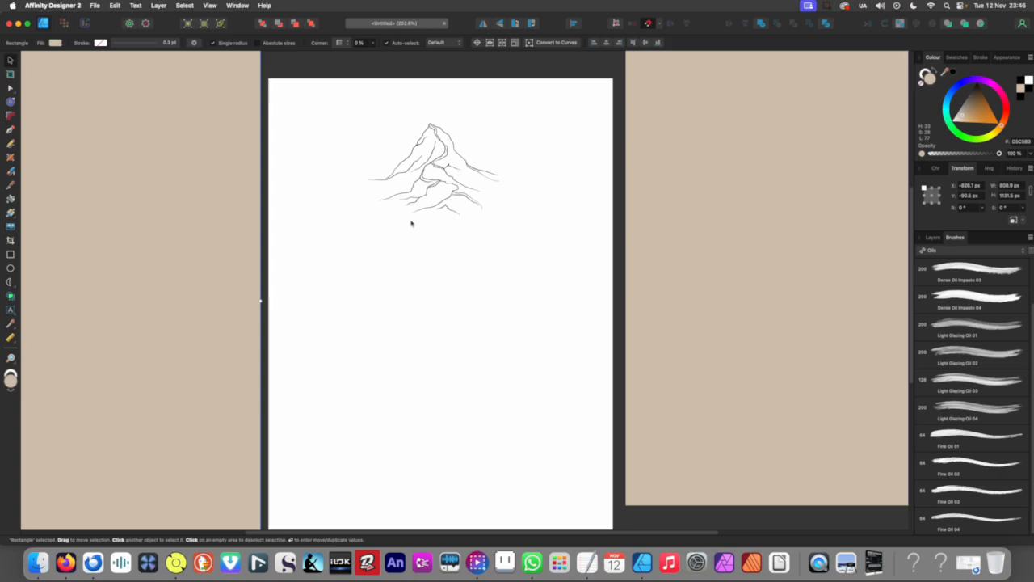
scroll(411, 222, "down", 1)
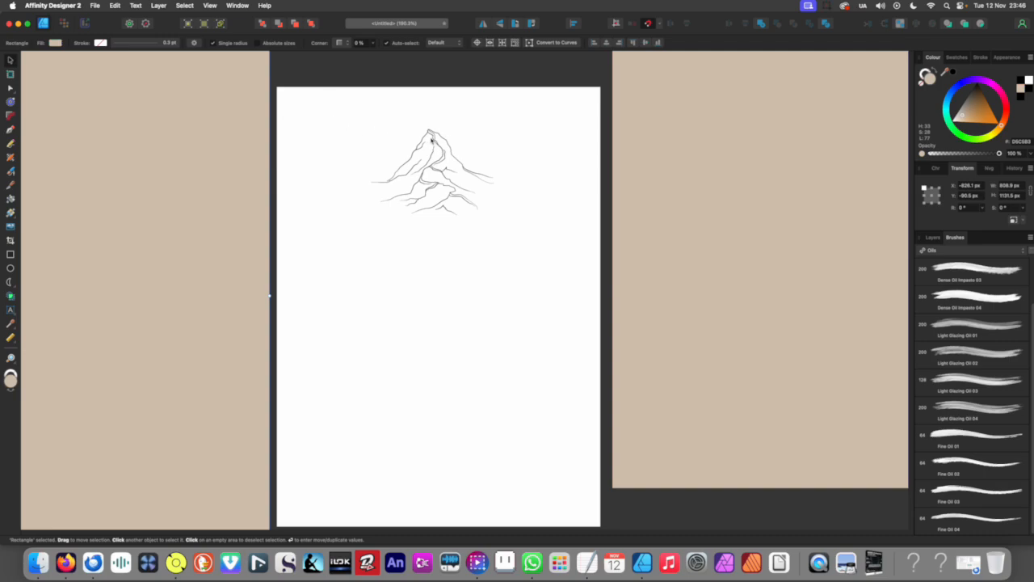
scroll(430, 139, "up", 1)
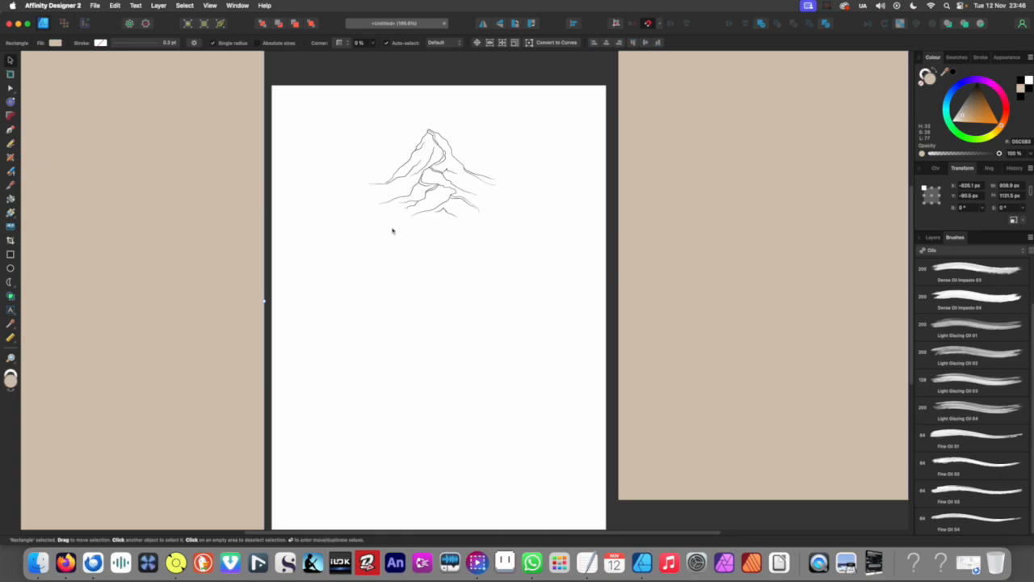
scroll(453, 222, "up", 1)
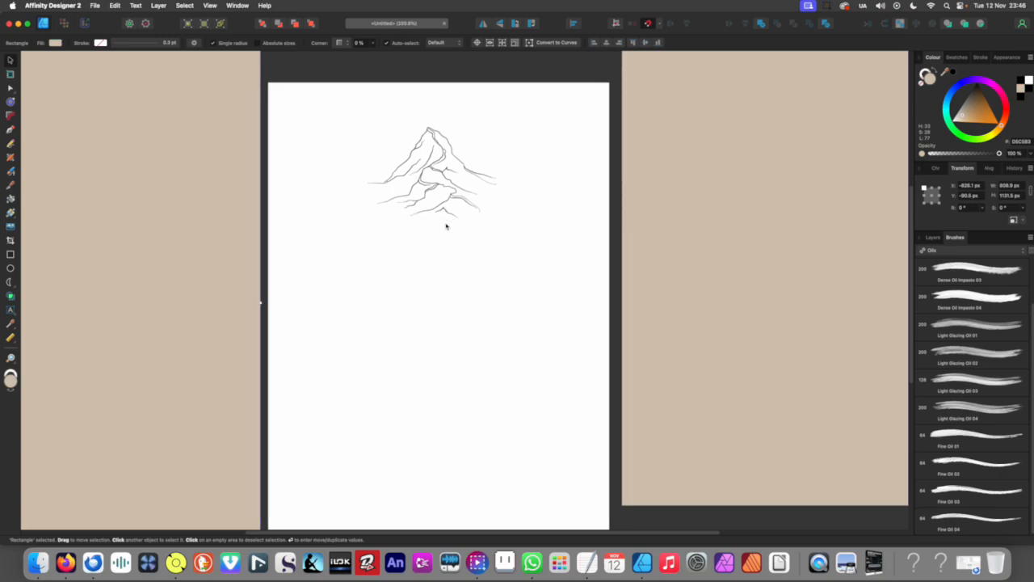
scroll(393, 217, "up", 1)
scroll(393, 210, "down", 1)
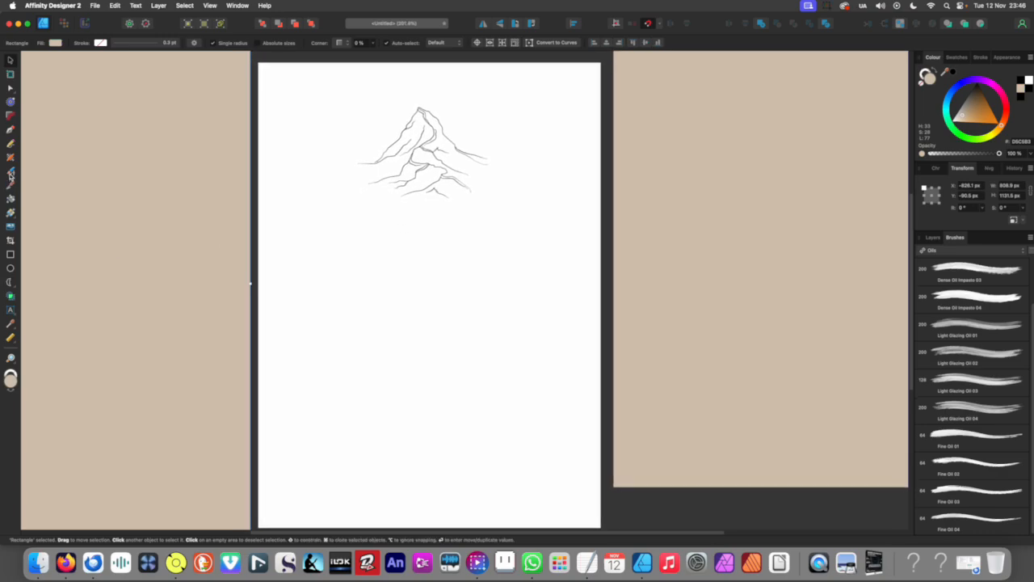
Activate the Vector Brush tool and open the stroke settings with Scale with object enabled.
left_click(11, 173)
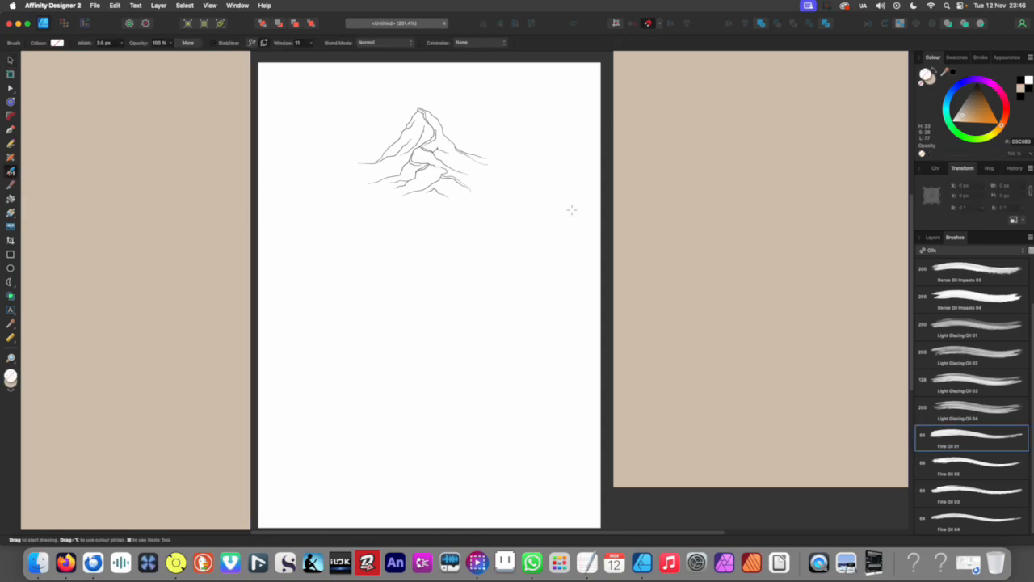
left_click(979, 60)
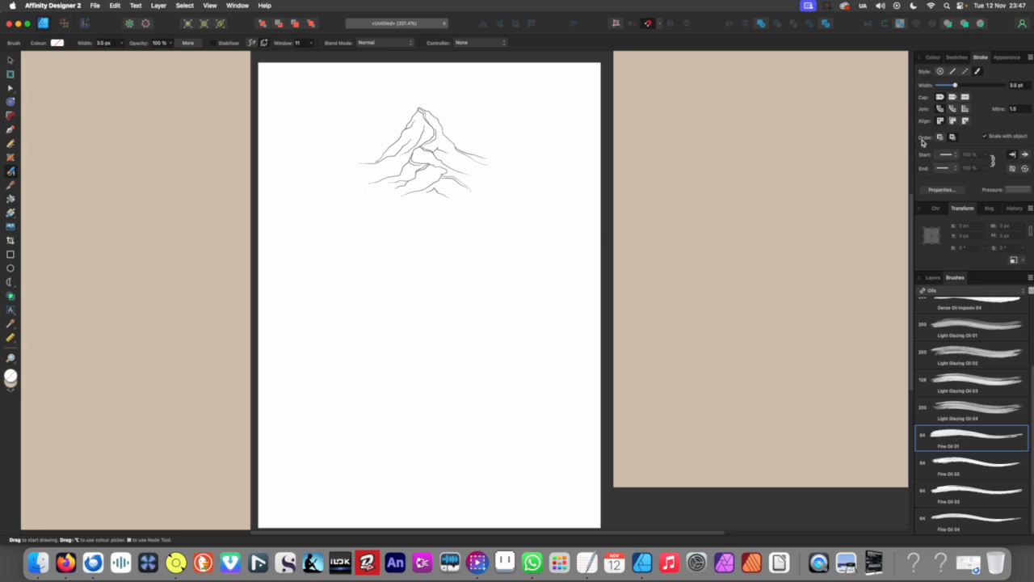
left_click(985, 136)
left_click(986, 137)
Try a freehand winding brush stroke in the blank area below the mountain drawing and undo it.
scroll(429, 243, "down", 2)
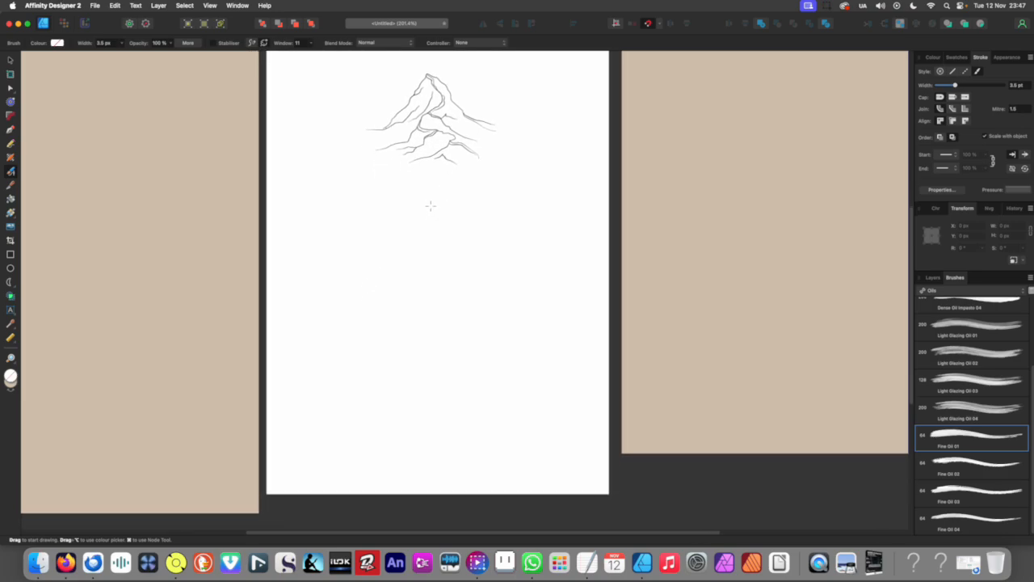
scroll(444, 187, "up", 2)
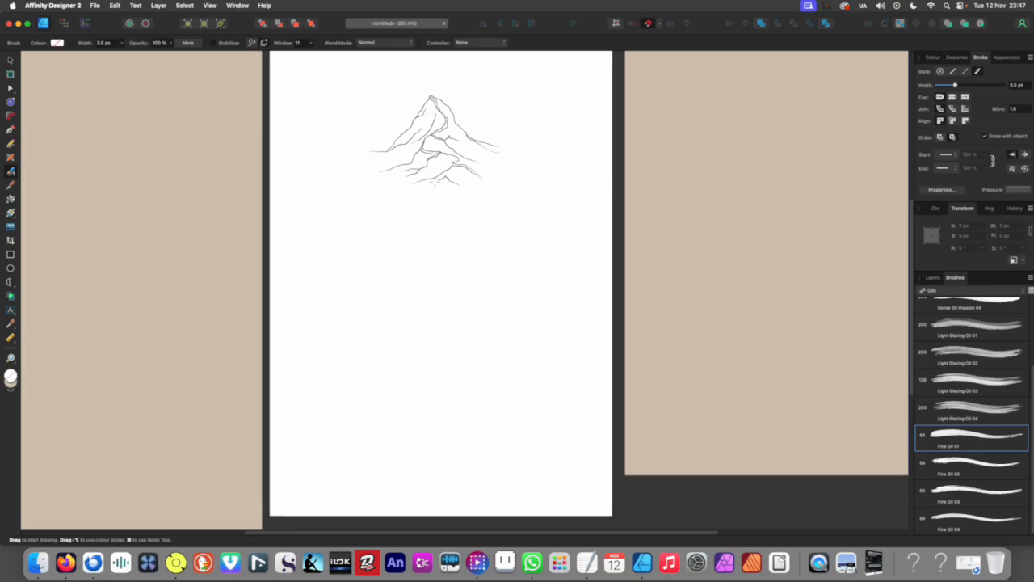
scroll(432, 178, "up", 3)
scroll(440, 141, "up", 1)
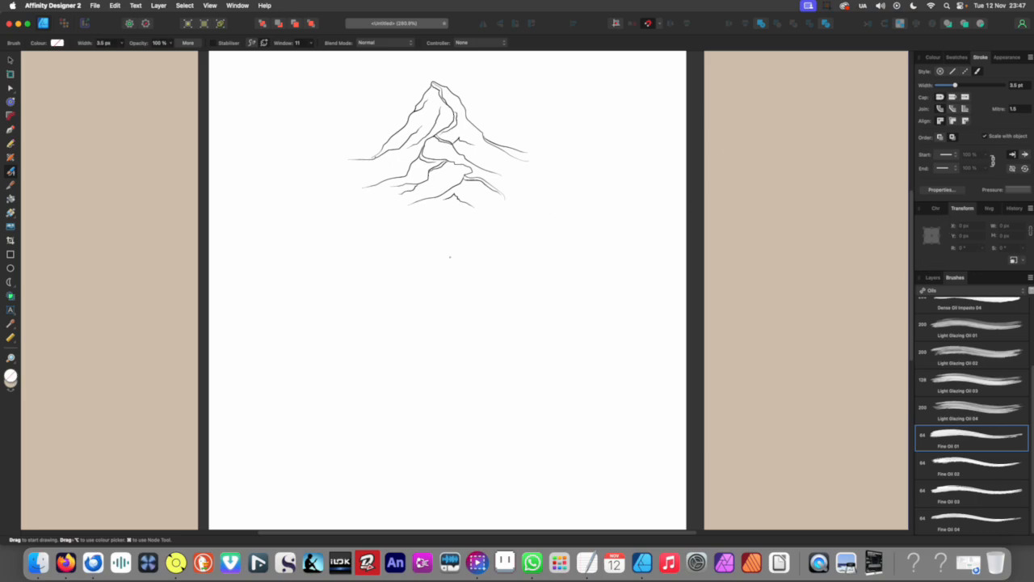
mouse_move(453, 248)
left_mouse_down()
mouse_move(484, 261)
mouse_move(470, 268)
mouse_move(488, 299)
mouse_move(454, 330)
left_mouse_up()
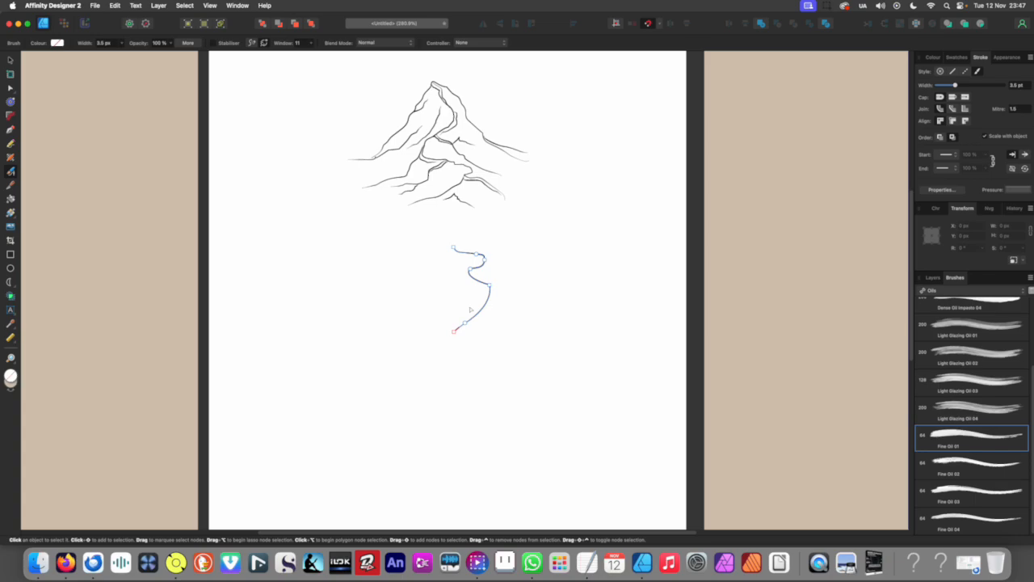
key("super+z")
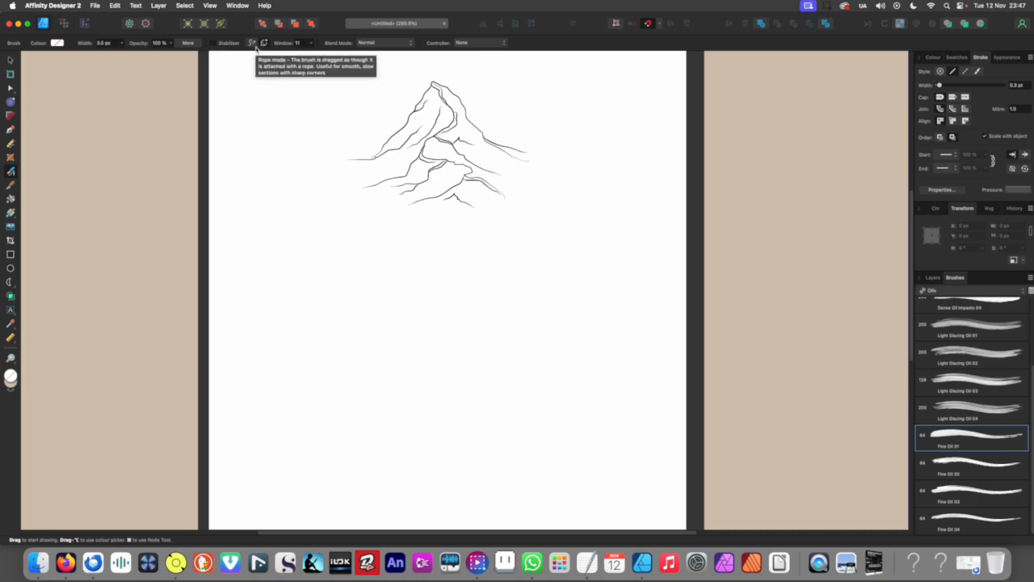
Switch the brush stabiliser to Rope mode and try a few short strokes on the page below the mountain.
left_click(254, 46)
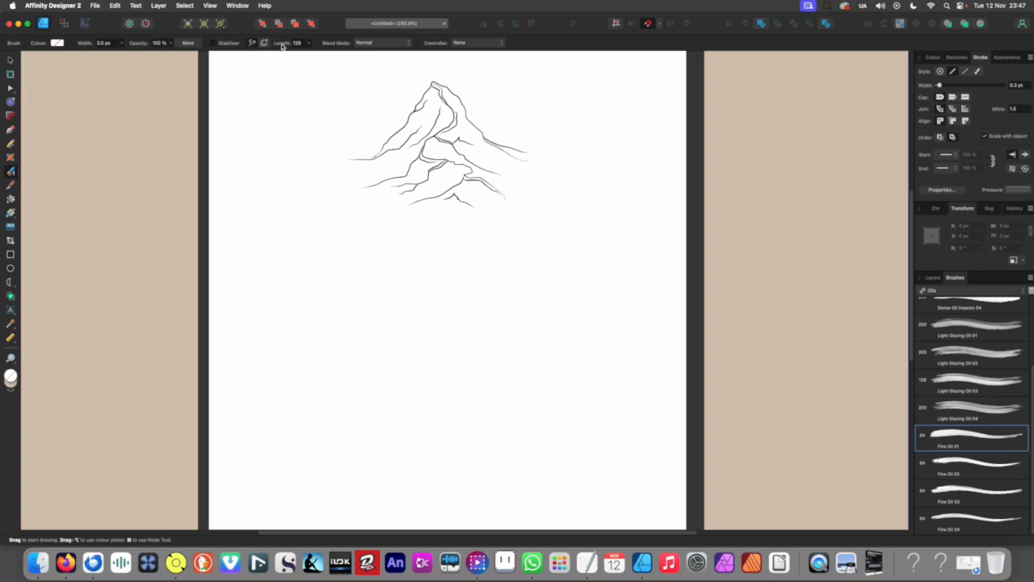
mouse_move(321, 177)
left_mouse_down()
mouse_move(387, 257)
mouse_move(368, 281)
mouse_move(397, 283)
left_mouse_up()
key("super+z")
scroll(394, 239, "up", 2)
mouse_move(330, 207)
left_mouse_down()
mouse_move(432, 272)
mouse_move(377, 312)
left_mouse_up()
key("super+z")
mouse_move(340, 238)
left_mouse_down()
mouse_move(386, 249)
mouse_move(393, 291)
left_mouse_up()
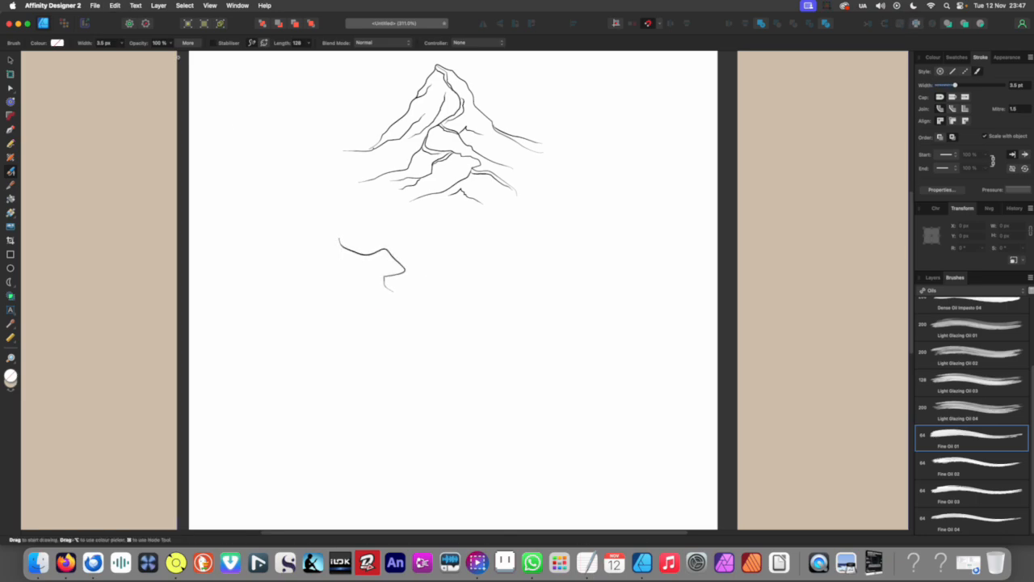
Set the rope stabiliser length to 1 and draw two more test strokes on the page.
left_click(308, 42)
left_click_drag(310, 54, 232, 53)
mouse_move(282, 170)
left_mouse_down()
mouse_move(304, 183)
mouse_move(286, 236)
mouse_move(307, 249)
left_mouse_up()
mouse_move(415, 262)
left_mouse_down()
mouse_move(438, 252)
mouse_move(471, 299)
left_mouse_up()
Select and delete all the test strokes around and below the mountain drawing.
key("v")
left_click_drag(262, 161, 331, 276)
key("Delete")
left_click_drag(301, 309, 535, 235)
key("Delete")
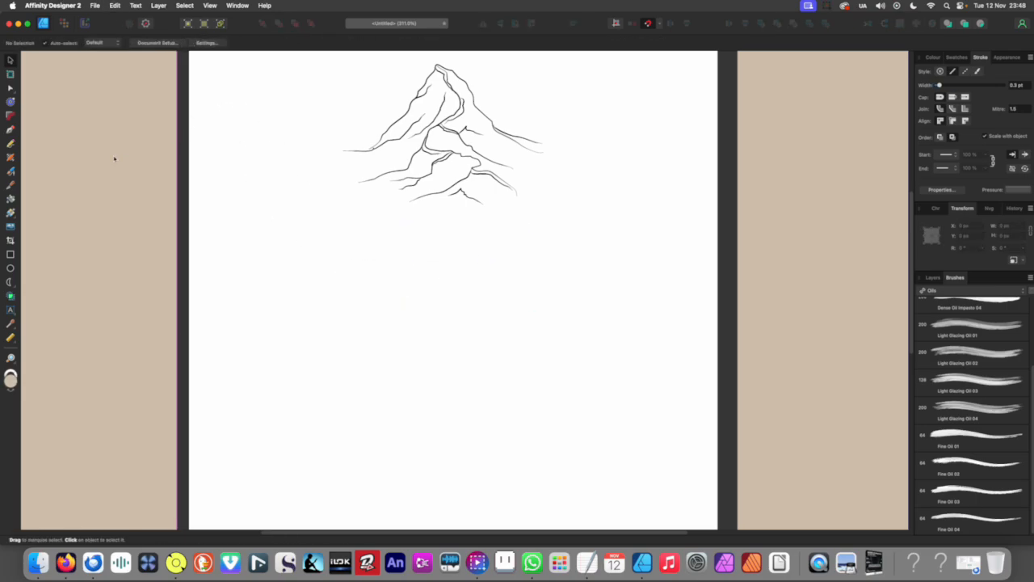
Draw a jagged, winding ridge line for a second mountain with the Vector Brush in the blank area below the first.
left_click(10, 157)
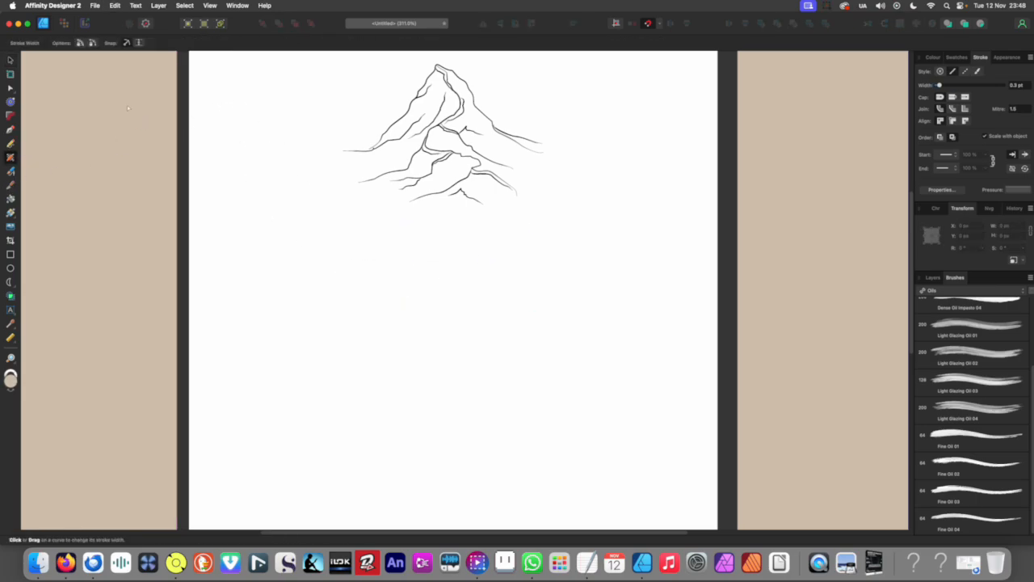
left_click(10, 173)
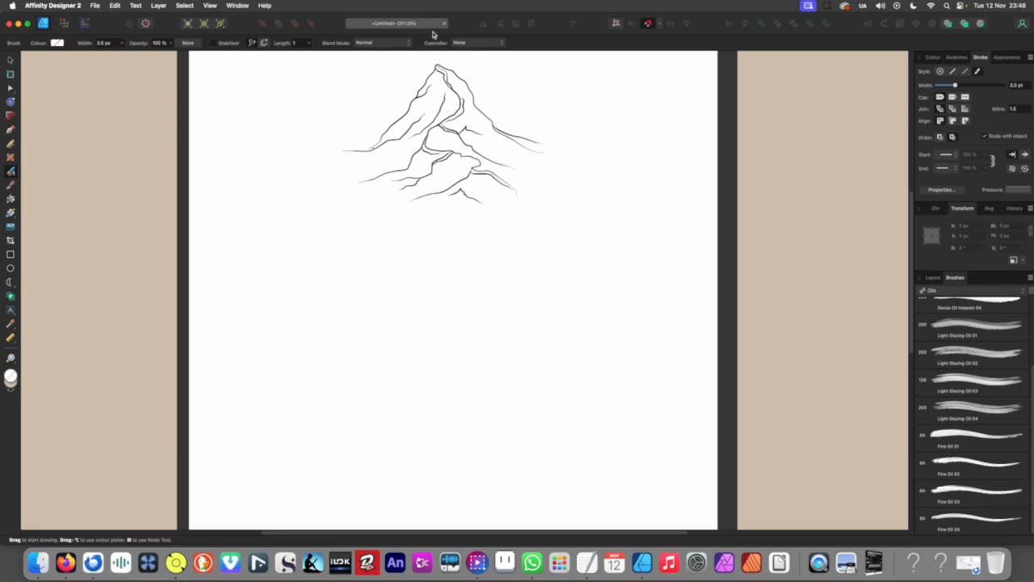
scroll(433, 263, "left", 2)
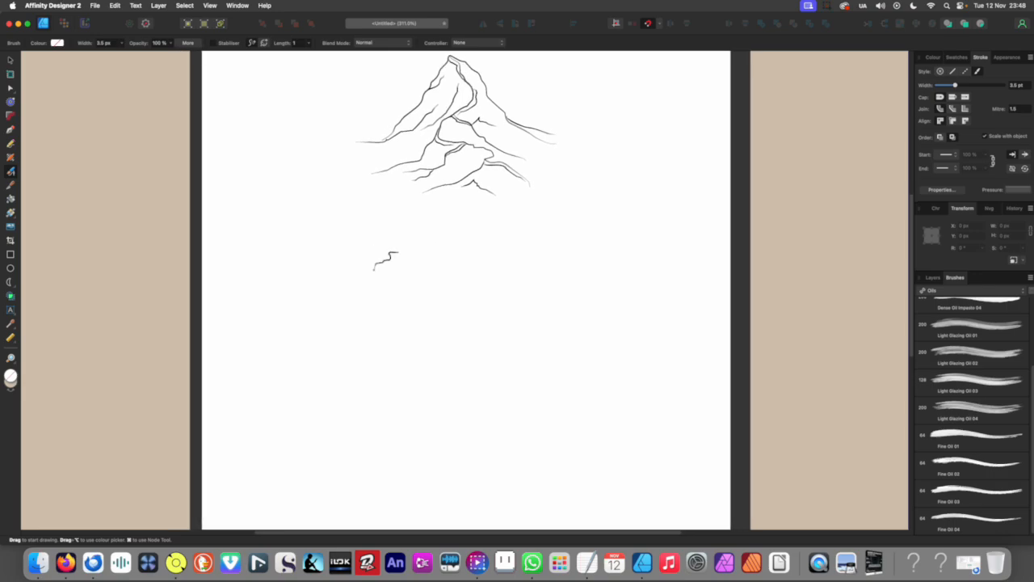
mouse_move(382, 290)
left_mouse_down()
mouse_move(398, 295)
mouse_move(413, 333)
mouse_move(368, 352)
left_mouse_up()
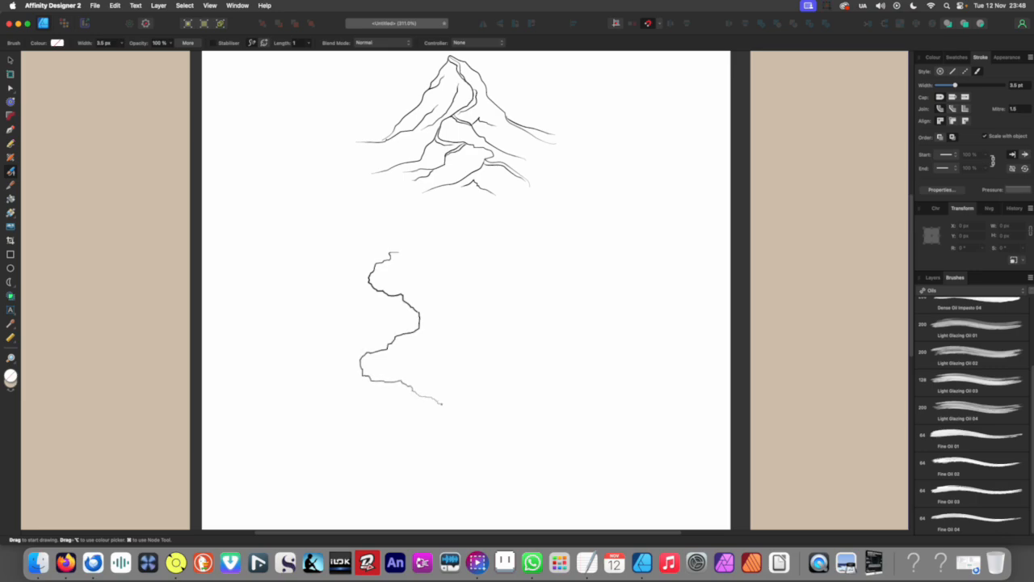
left_click_drag(457, 422, 458, 423)
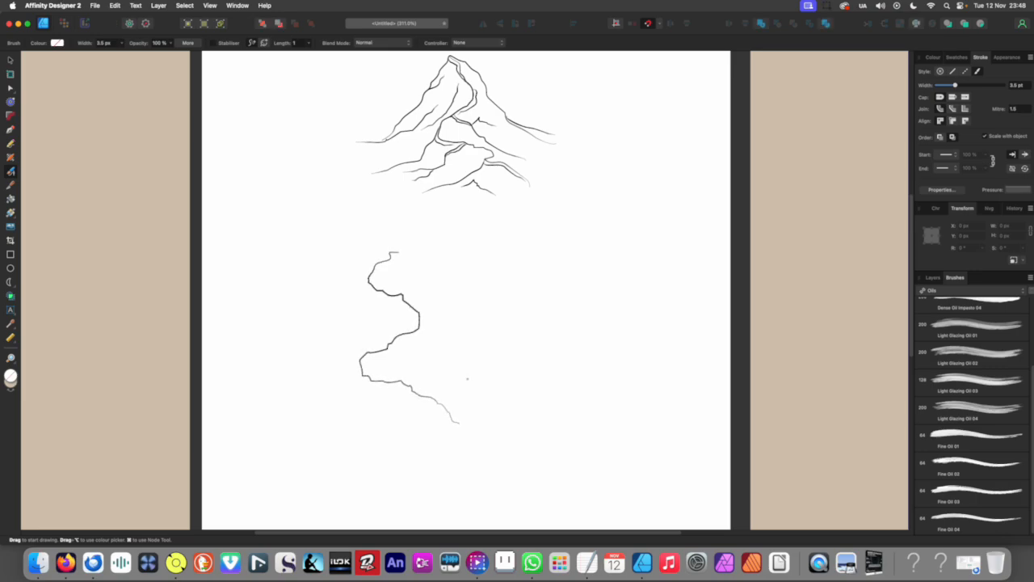
Draw the second mountain's jagged right slope, running from the top of the winding ridge line down to the right.
scroll(404, 320, "up", 3)
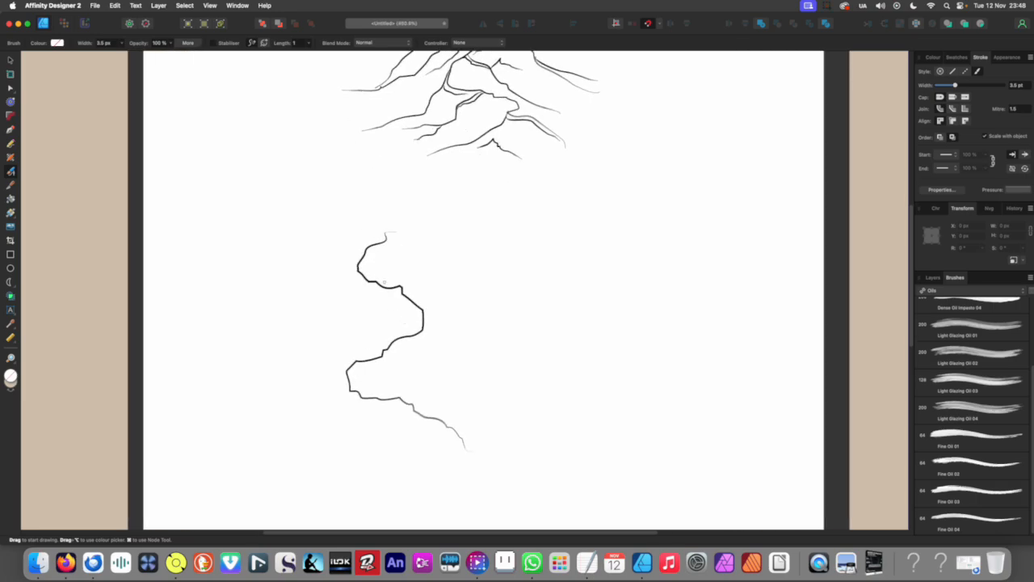
scroll(398, 408, "down", 5)
scroll(419, 333, "up", 1)
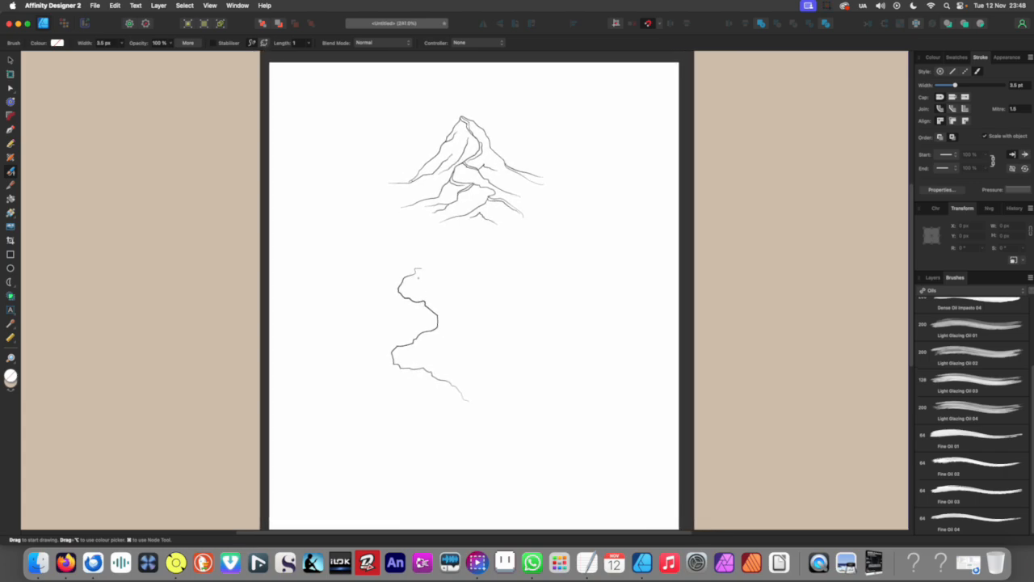
scroll(398, 308, "up", 3)
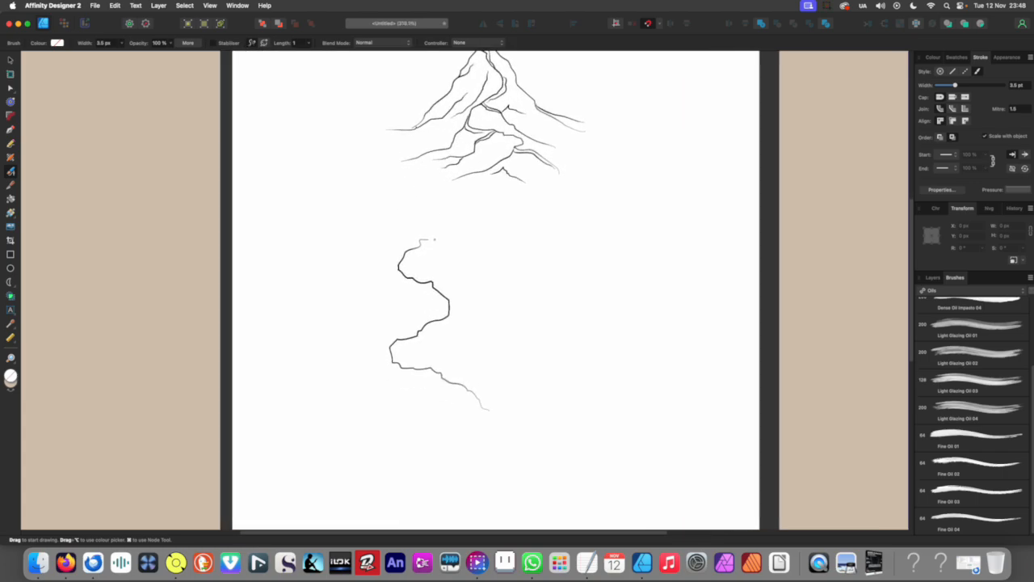
scroll(436, 258, "down", 2)
scroll(429, 223, "up", 1)
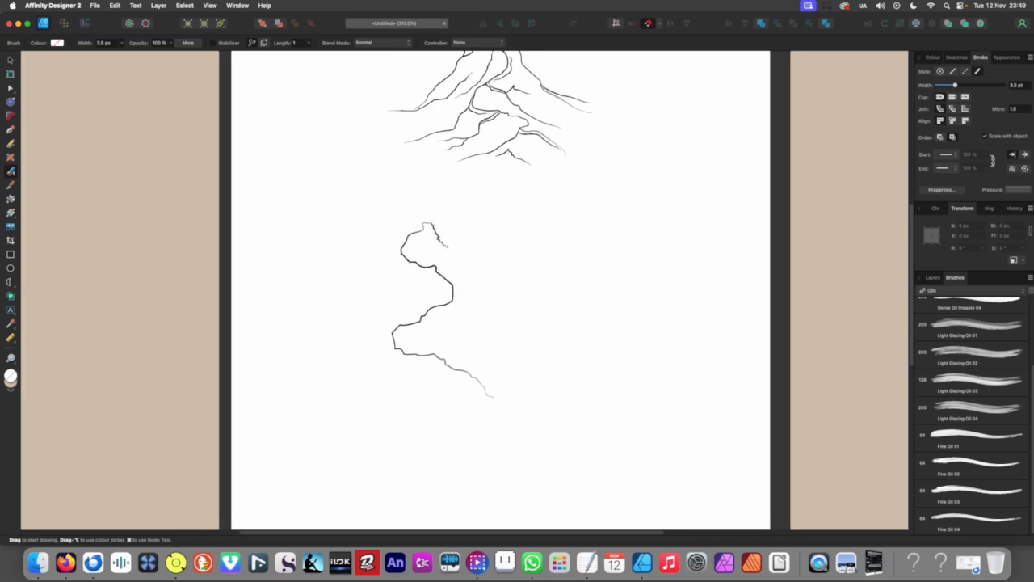
left_click_drag(466, 263, 464, 281)
left_click_drag(491, 318, 540, 345)
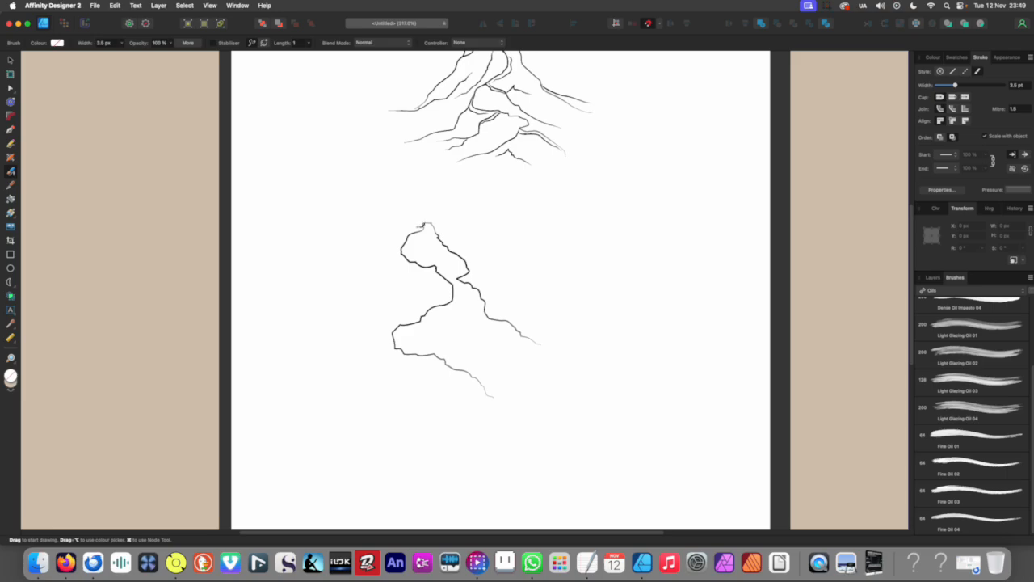
Draw the second mountain's left slope from its peak down to the lower left.
left_click_drag(396, 242, 387, 255)
left_click_drag(359, 308, 295, 351)
scroll(423, 336, "down", 5)
scroll(423, 336, "up", 4)
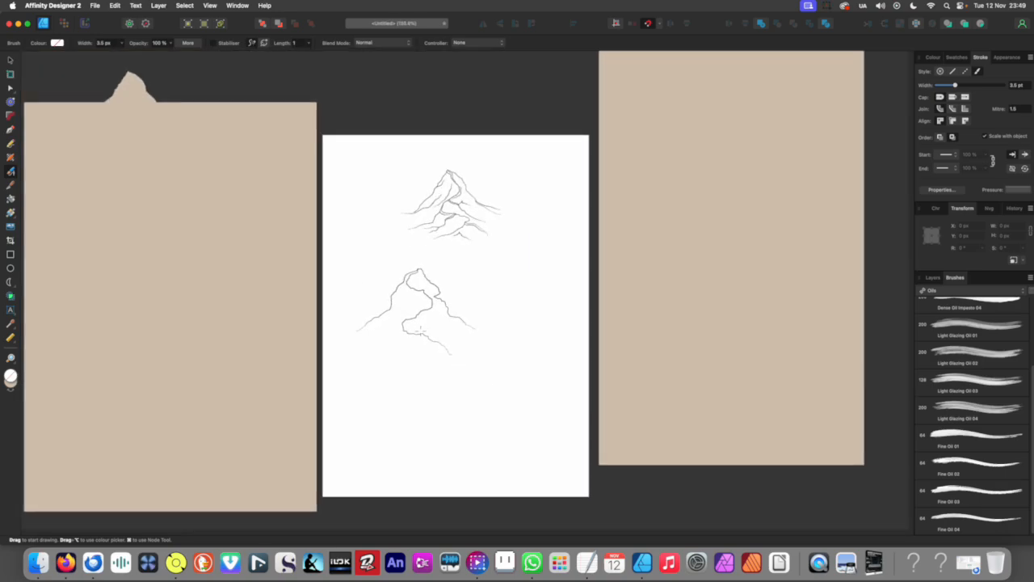
Delete the nodes at the bulge midway down the second mountain's left slope to straighten it.
key("v")
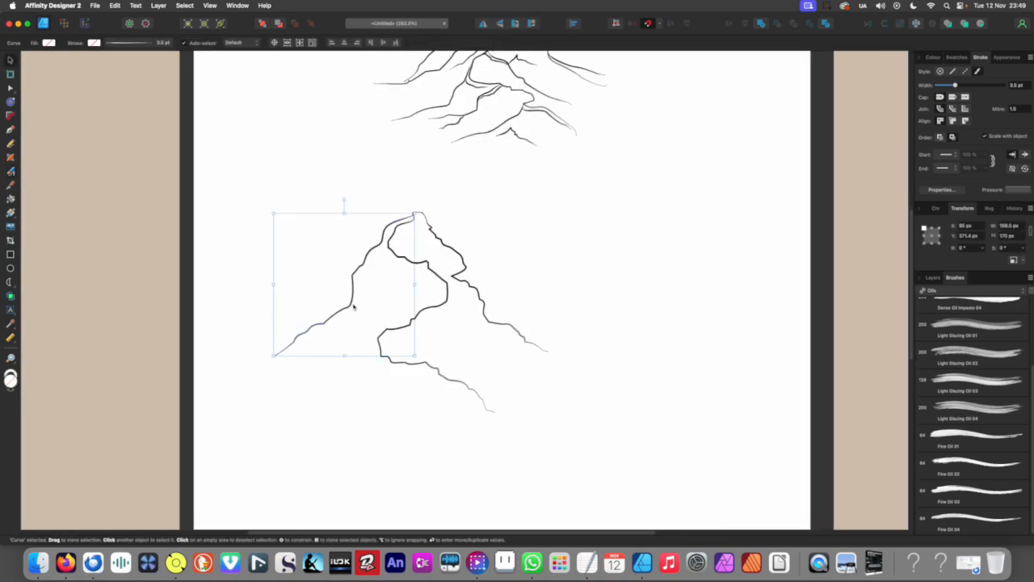
key("a")
left_click_drag(335, 288, 360, 316)
key("Delete")
Try deleting the inward kink midway down the right slope and undo the deletion.
scroll(436, 293, "up", 3)
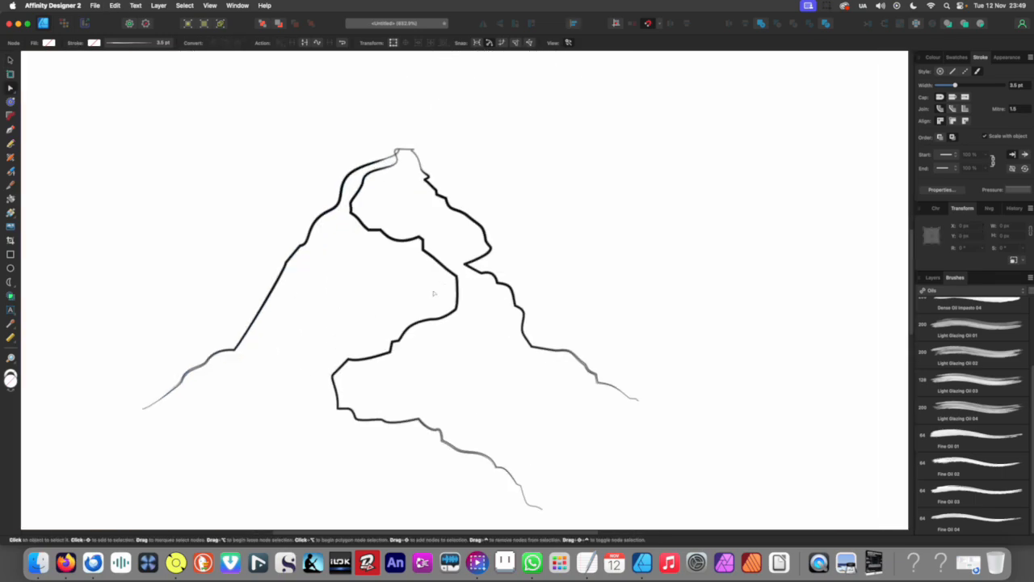
left_click(465, 264)
key("Delete")
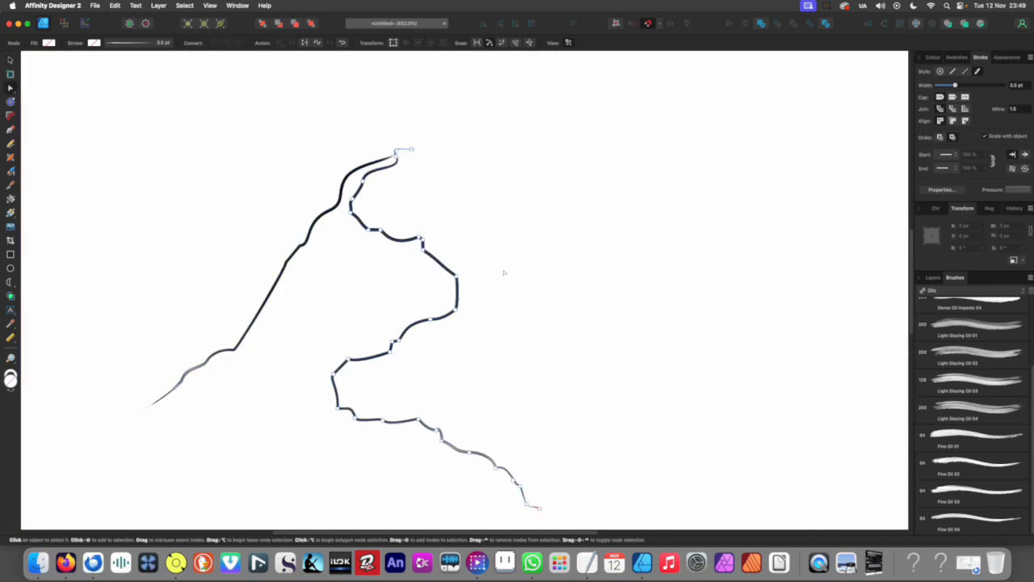
key("super+z")
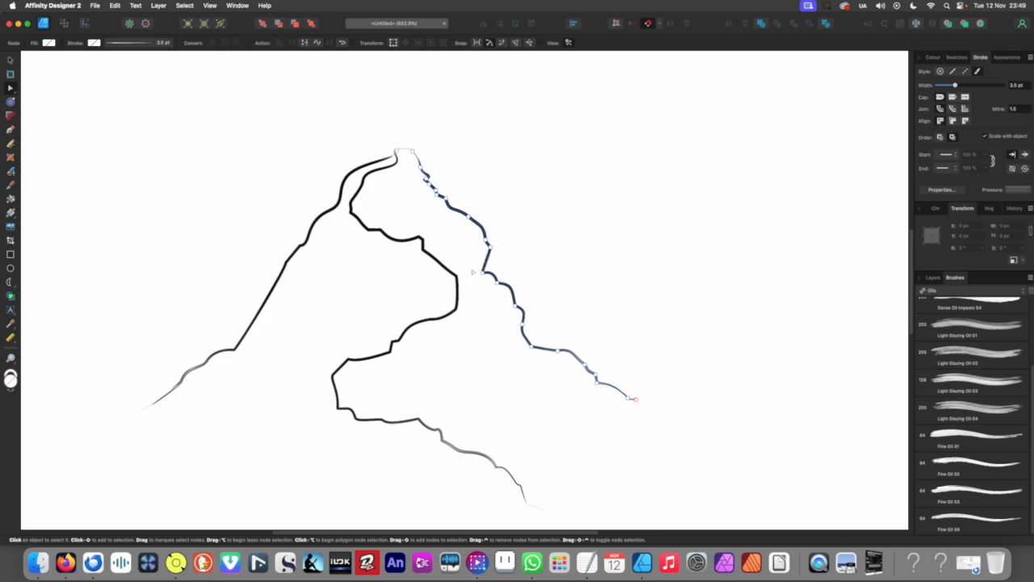
Move a node just above the kink on the right slope slightly inward to reshape the outline.
scroll(473, 272, "down", 5)
scroll(479, 295, "up", 6)
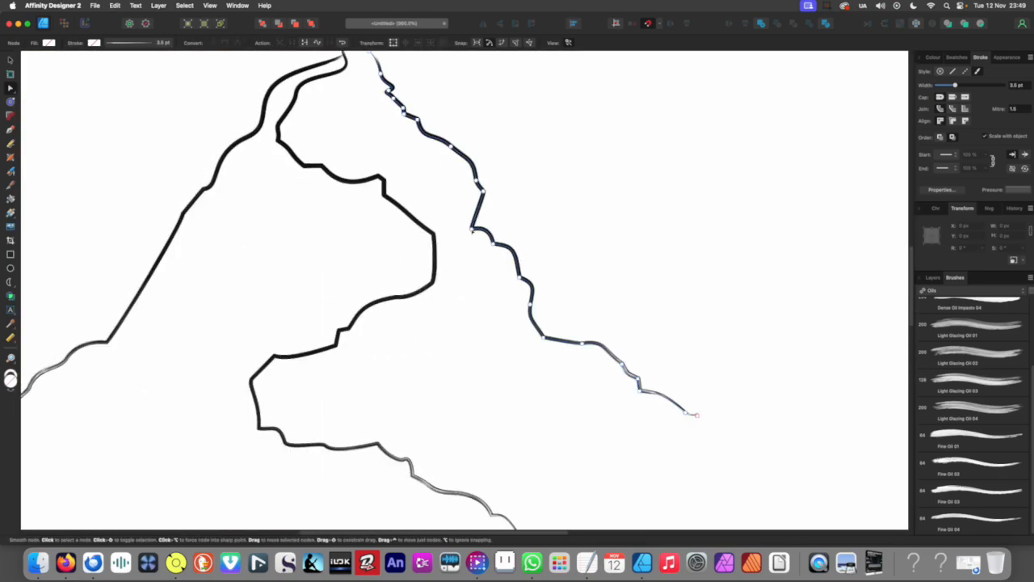
left_click_drag(477, 181, 457, 185)
Try selecting the second mountain's three curves together and converting their nodes.
scroll(551, 268, "down", 3)
scroll(552, 268, "down", 2)
key("v")
left_click_drag(374, 195, 705, 421)
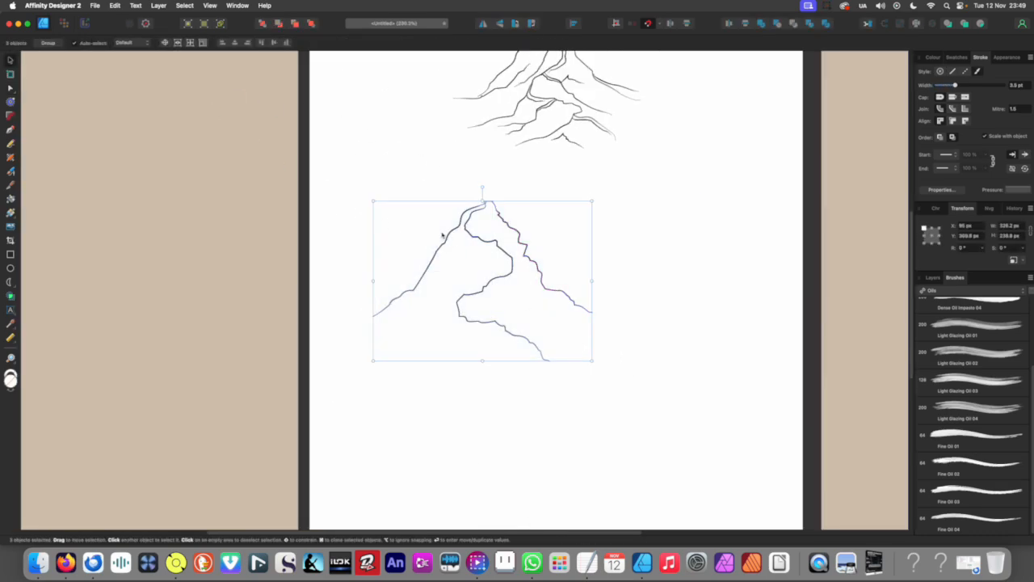
left_click(521, 237)
left_click(518, 240)
key("a")
left_click_drag(468, 186, 612, 342)
left_click(213, 43)
left_click(420, 182)
left_click(539, 272)
scroll(565, 259, "up", 5)
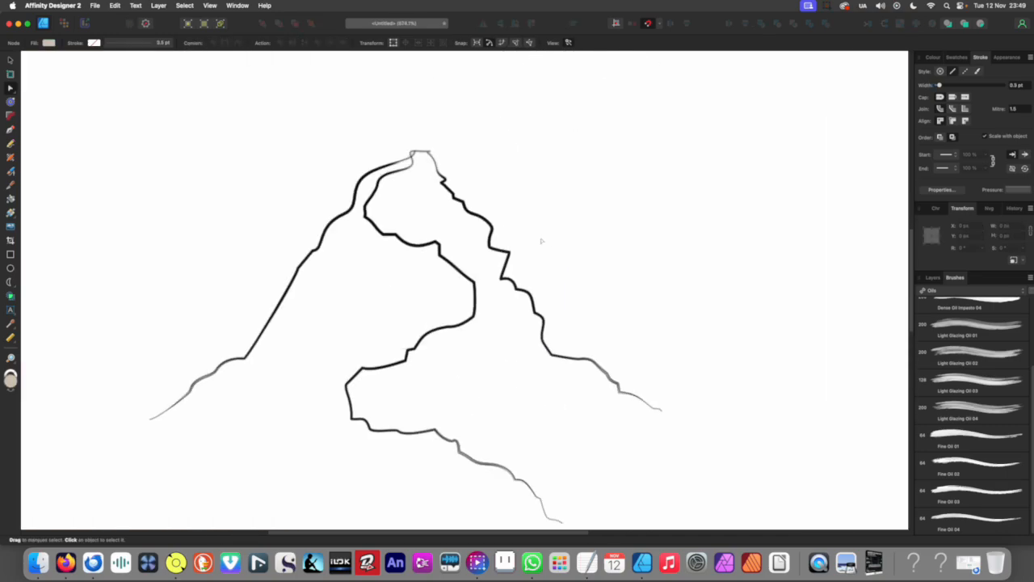
Convert the node on the upper half of the second mountain's right slope to a sharp corner.
left_click_drag(482, 208, 465, 226)
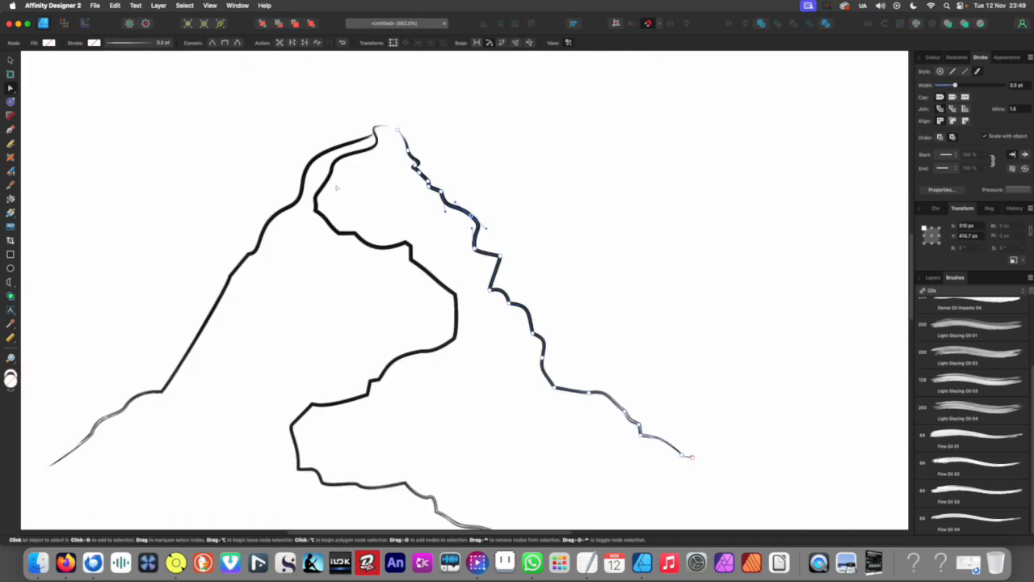
left_click(212, 43)
left_click(498, 315)
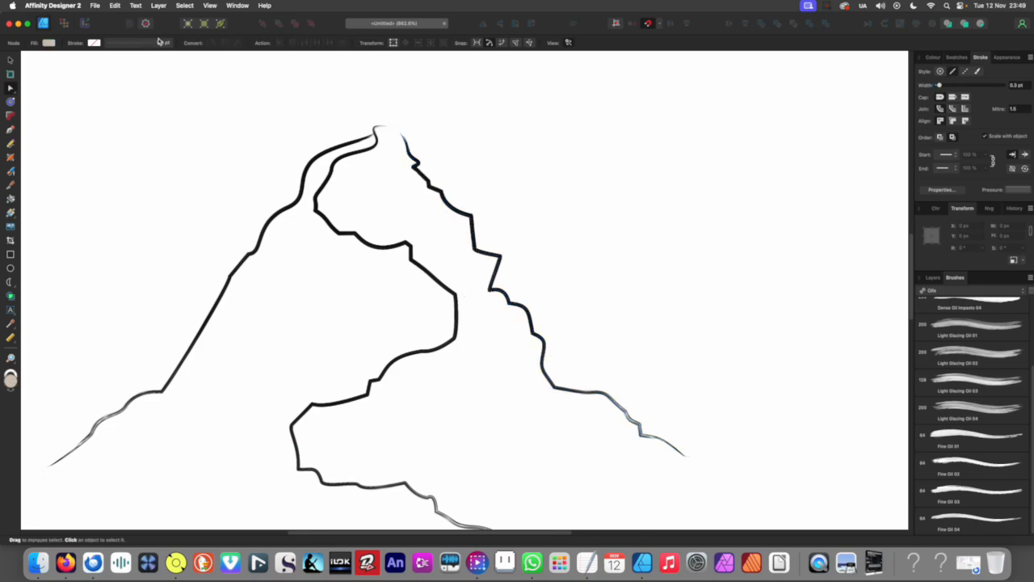
Bend the straight lower section of the left slope into an inward step and convert its nodes to sharp.
scroll(301, 162, "down", 5)
scroll(301, 162, "left", 4)
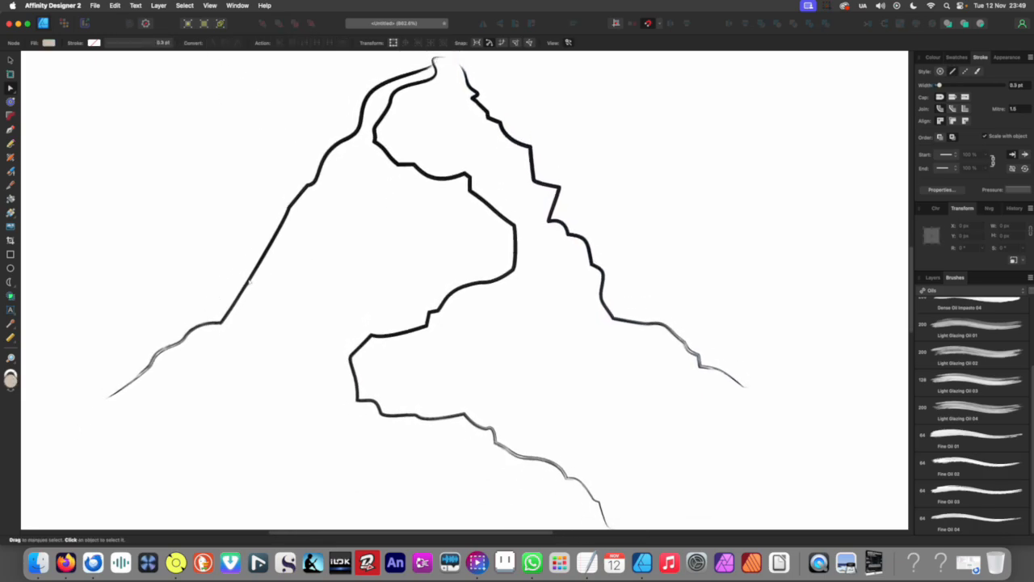
left_click(249, 276)
left_click_drag(252, 271, 294, 286)
left_click(283, 246)
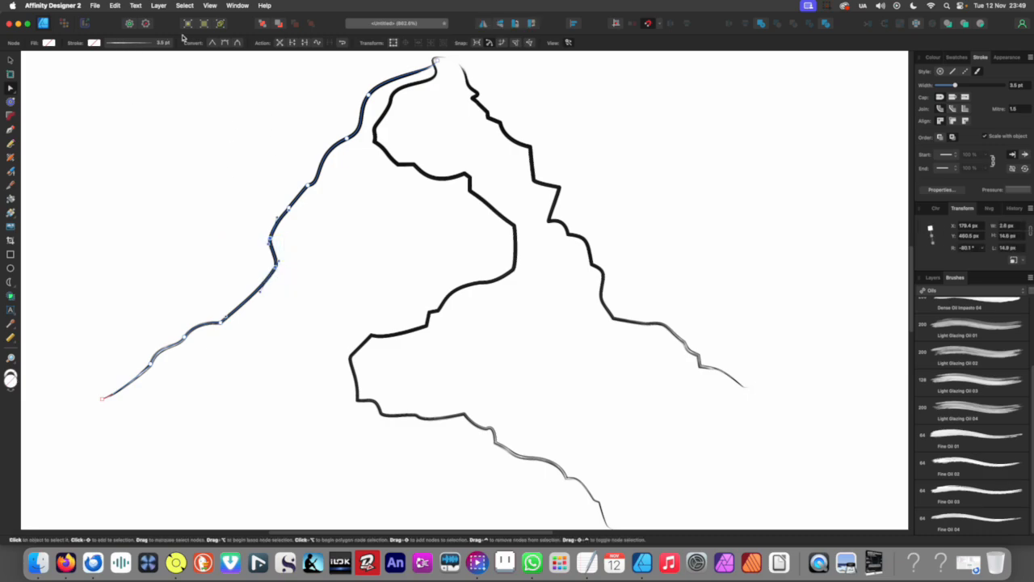
left_click(211, 43)
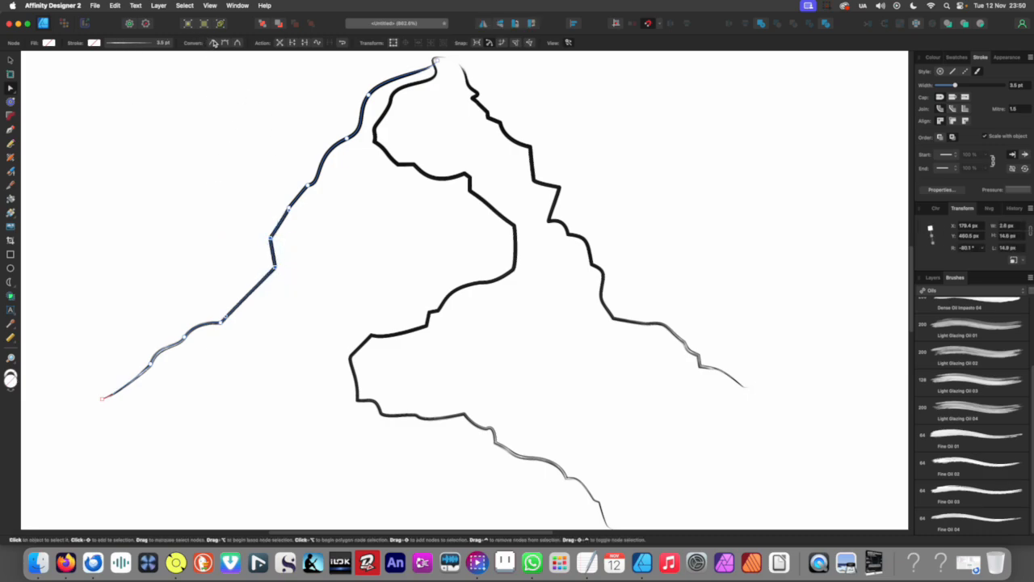
Move the lower node of the left slope's step outward to soften the notch.
scroll(403, 272, "down", 6)
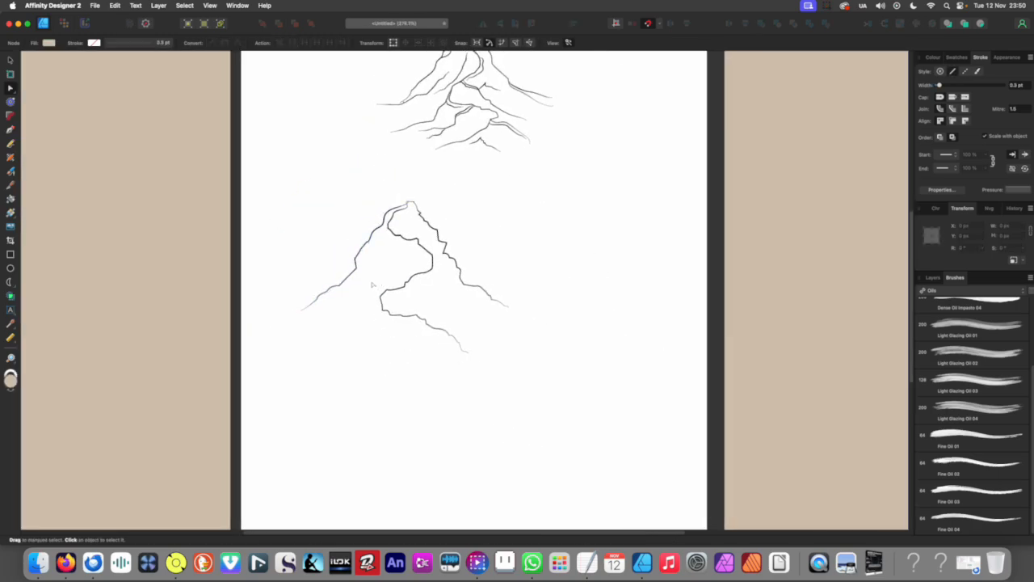
scroll(354, 266, "up", 5)
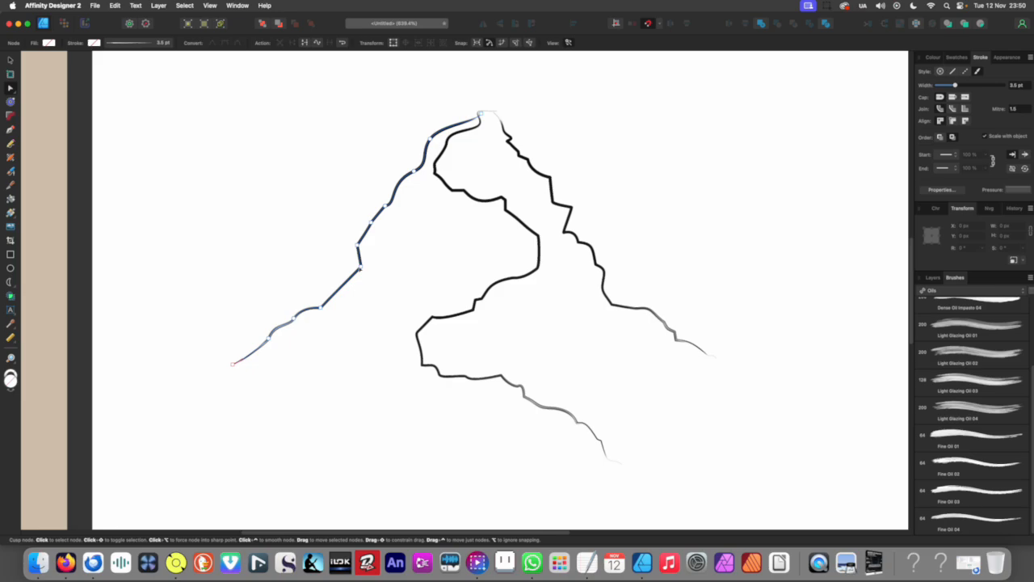
scroll(396, 275, "down", 3)
scroll(541, 298, "up", 4)
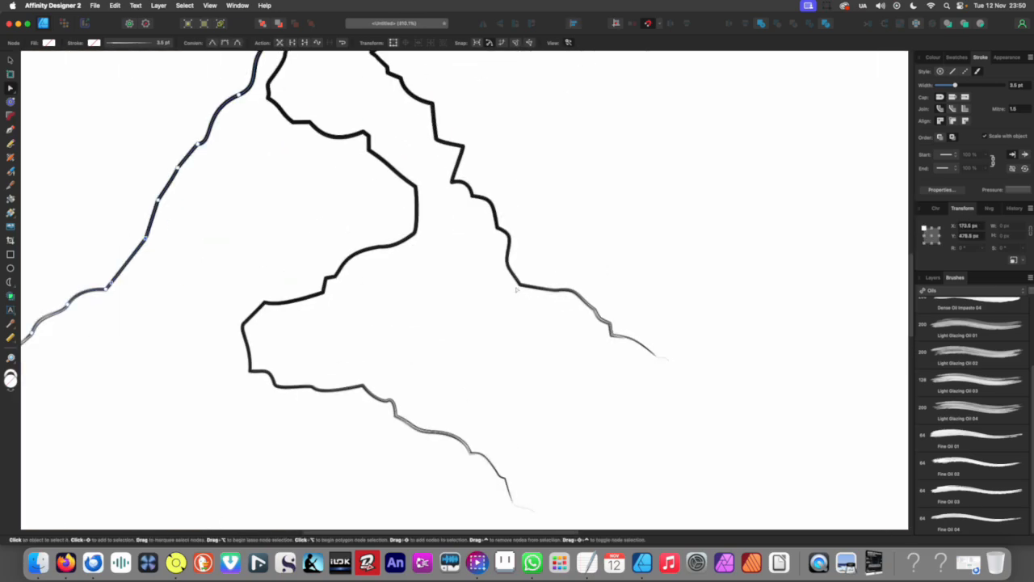
Move the corner node near the foot of the right slope so the outline descends more evenly.
left_click(522, 284)
scroll(521, 285, "down", 3)
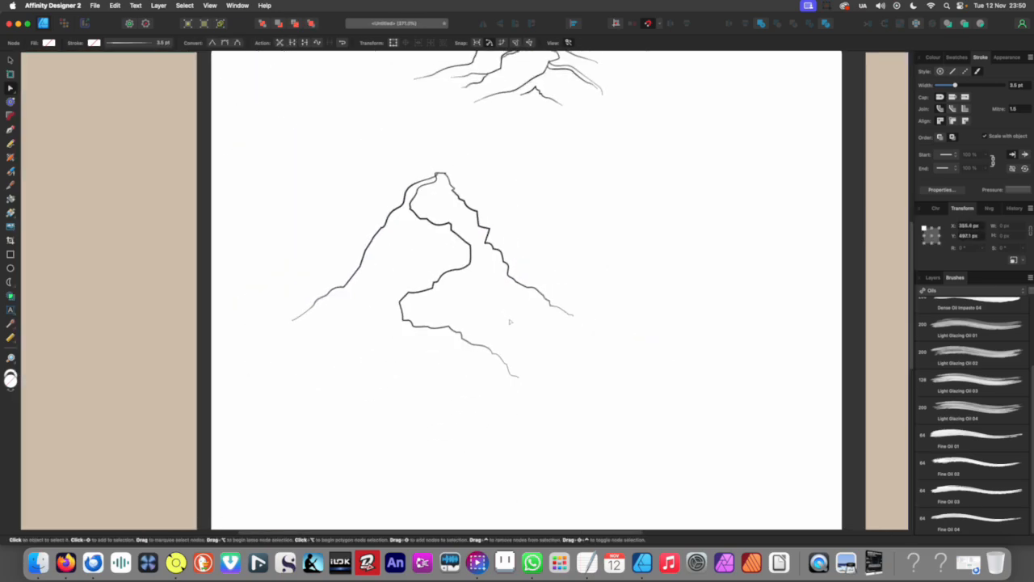
scroll(494, 293, "up", 3)
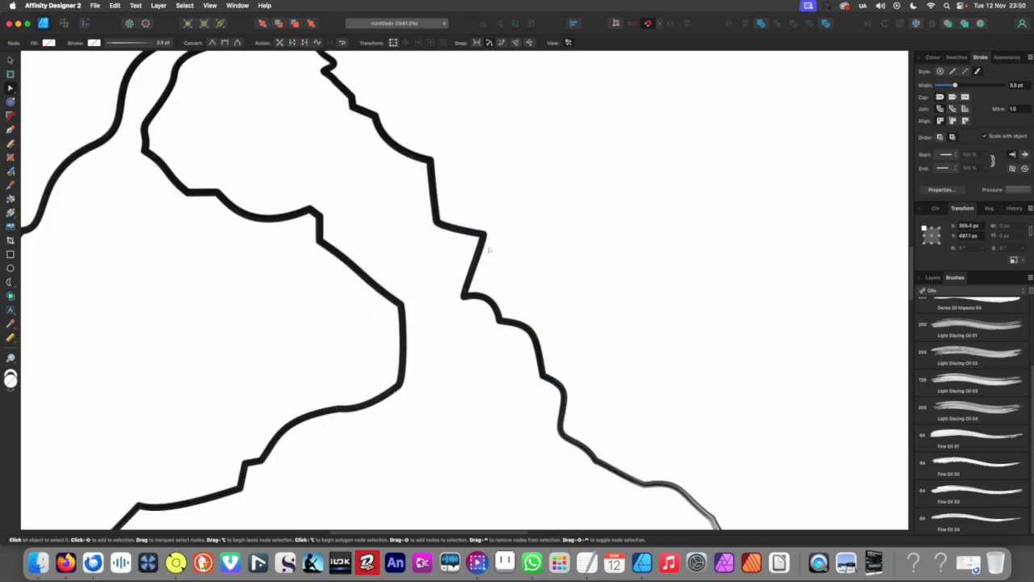
Flatten the kink midway down the right slope by moving its protruding node inward and the node below it outward.
left_click_drag(484, 235, 468, 251)
scroll(518, 220, "down", 8)
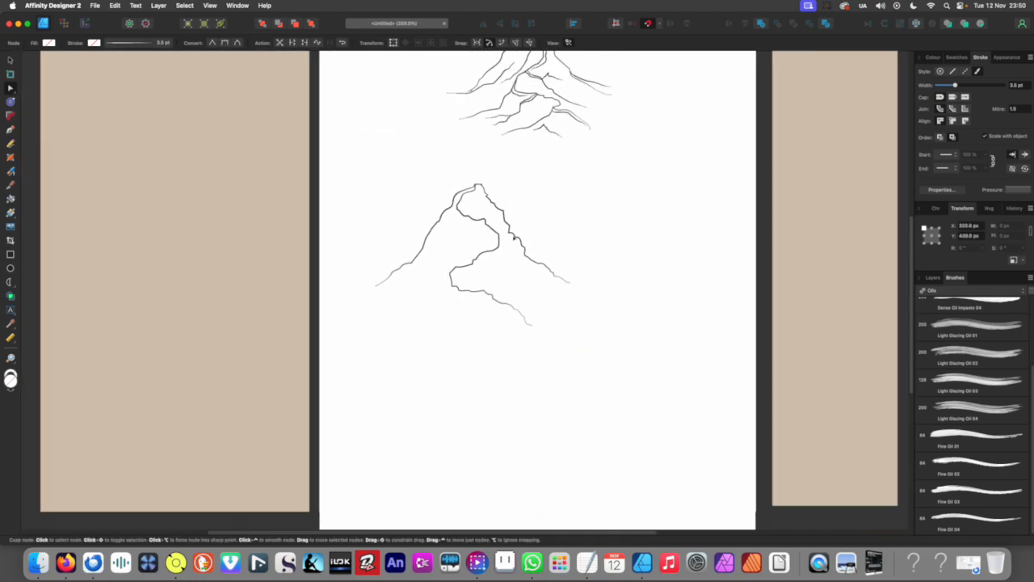
scroll(514, 236, "up", 9)
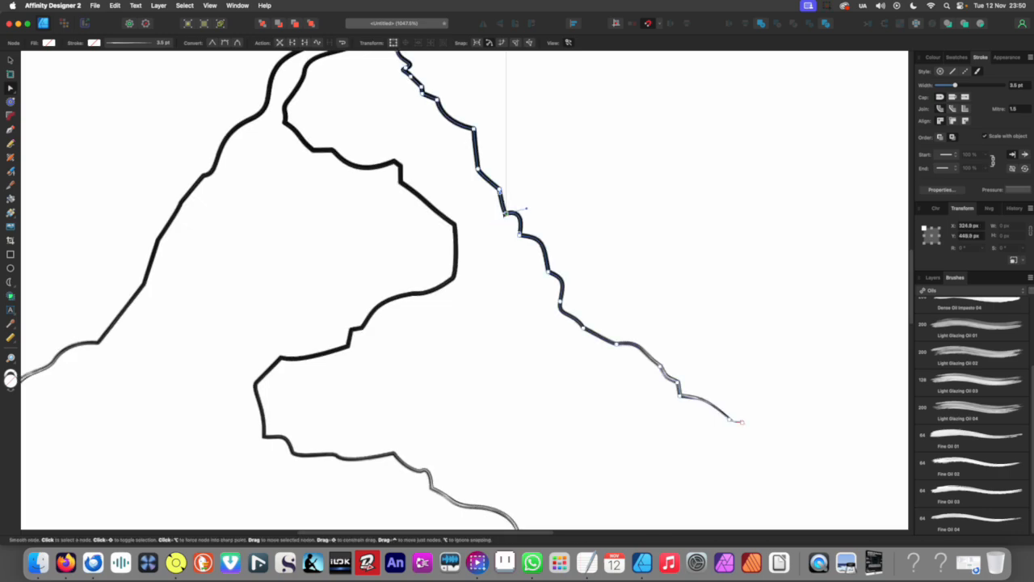
Convert the rounded nodes just below the right slope's kink to sharp corners.
left_click_drag(490, 245, 530, 202)
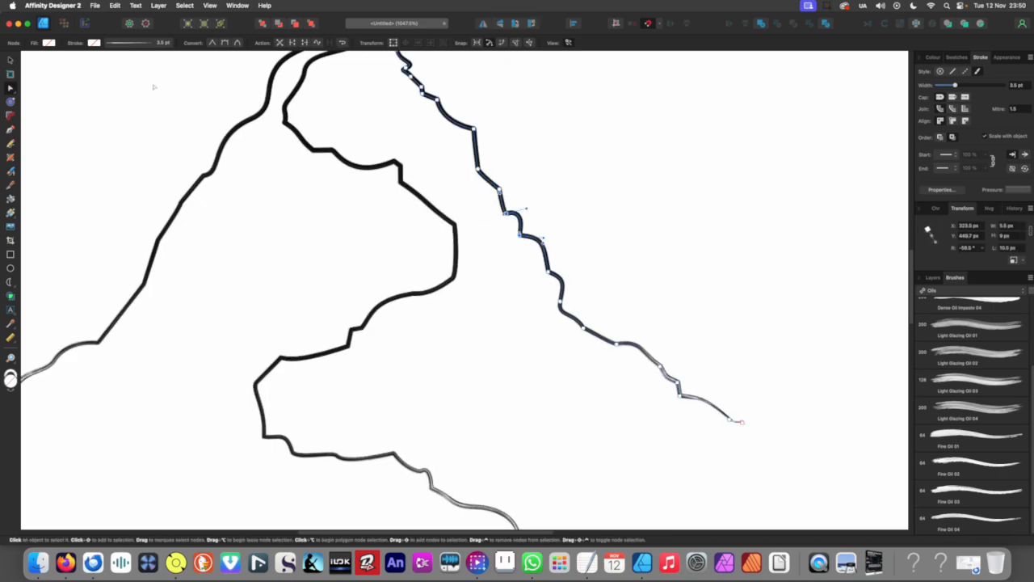
left_click(212, 42)
left_click_drag(594, 238, 520, 288)
left_click(213, 44)
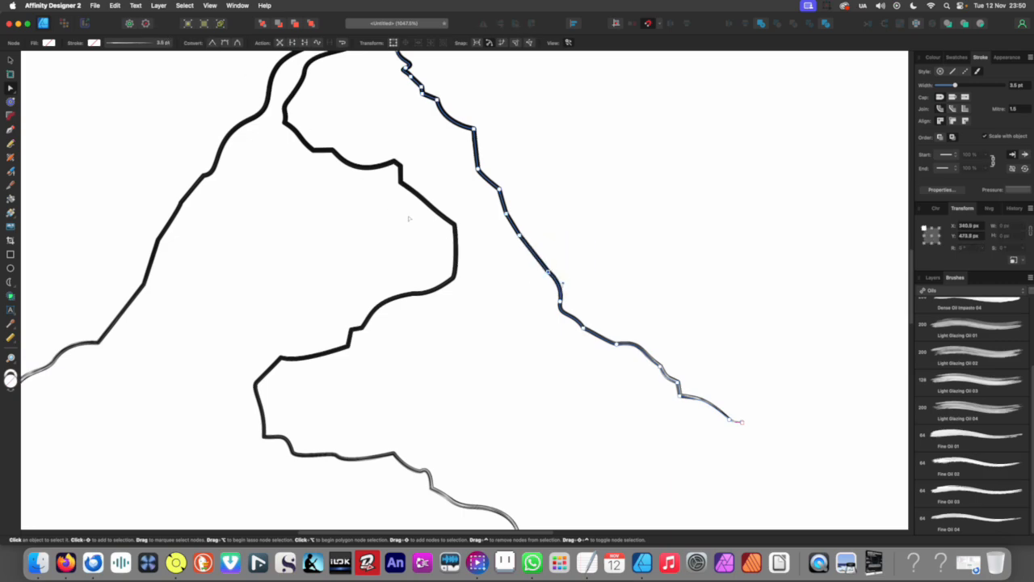
Examine the second mountain's reshaped outline against the finished example above it.
scroll(410, 218, "down", 10)
left_click(446, 357)
scroll(446, 356, "up", 1)
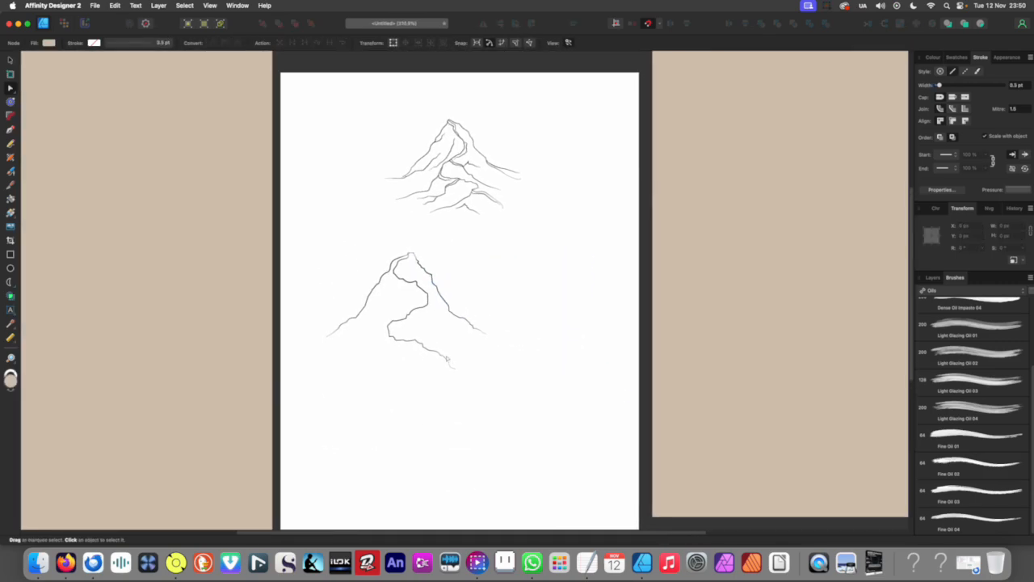
scroll(440, 343, "up", 5)
scroll(429, 286, "up", 1)
scroll(408, 277, "down", 3)
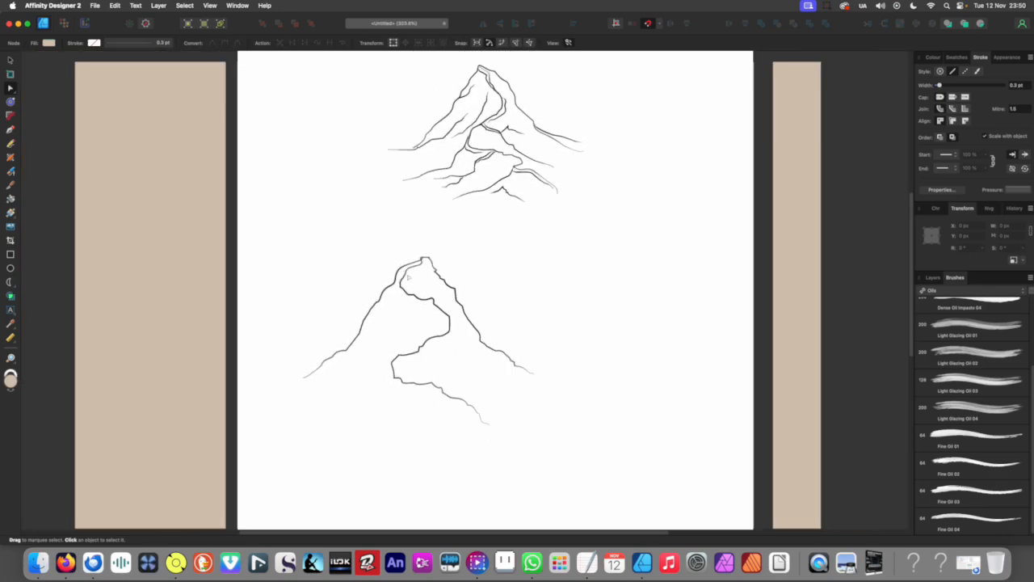
scroll(409, 277, "down", 2)
scroll(469, 299, "up", 2)
scroll(468, 306, "down", 1)
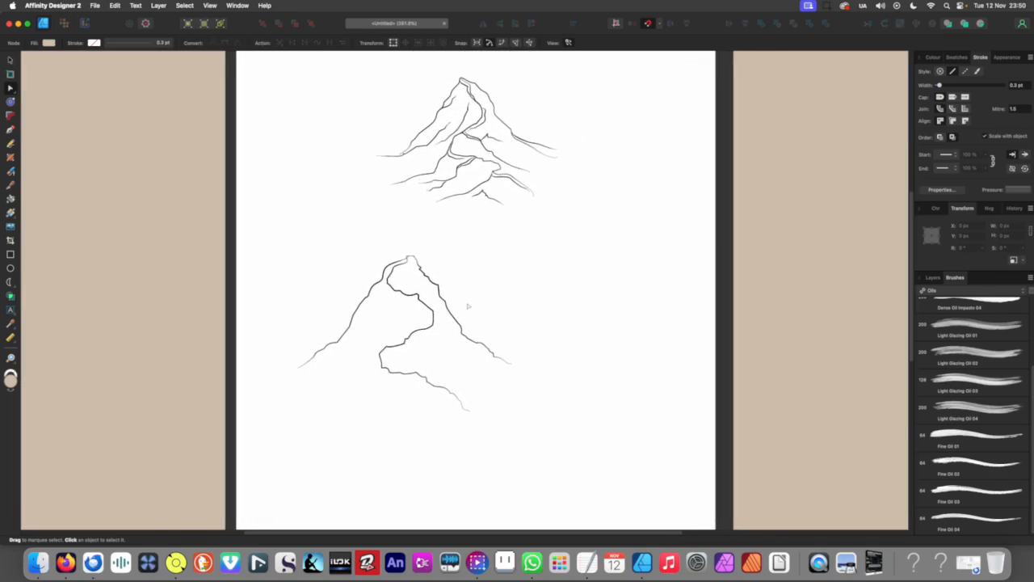
Draw a ridge line inside the foot of each slope with the Vector Brush tool.
key("n")
key("b")
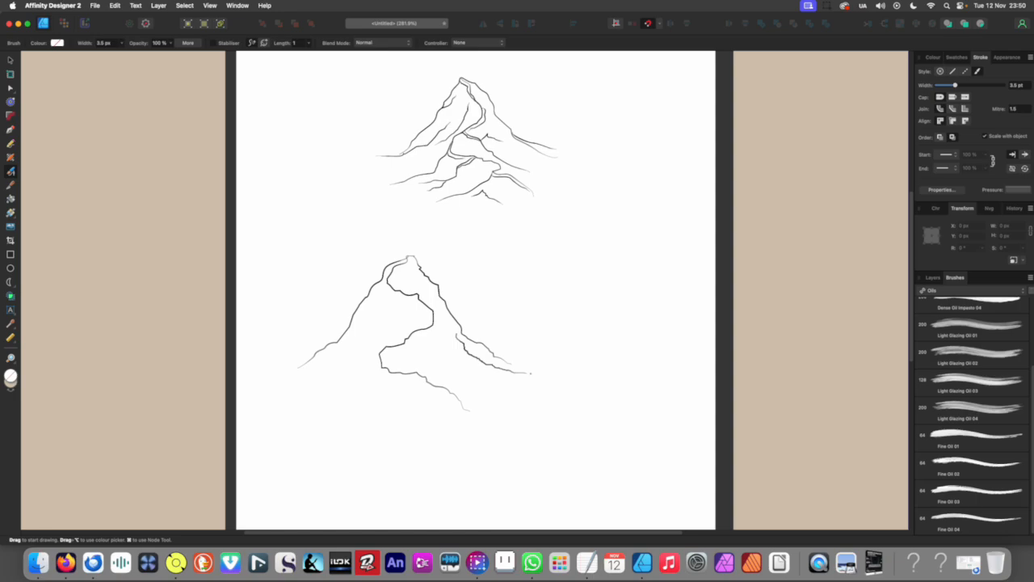
scroll(439, 327, "left", 2)
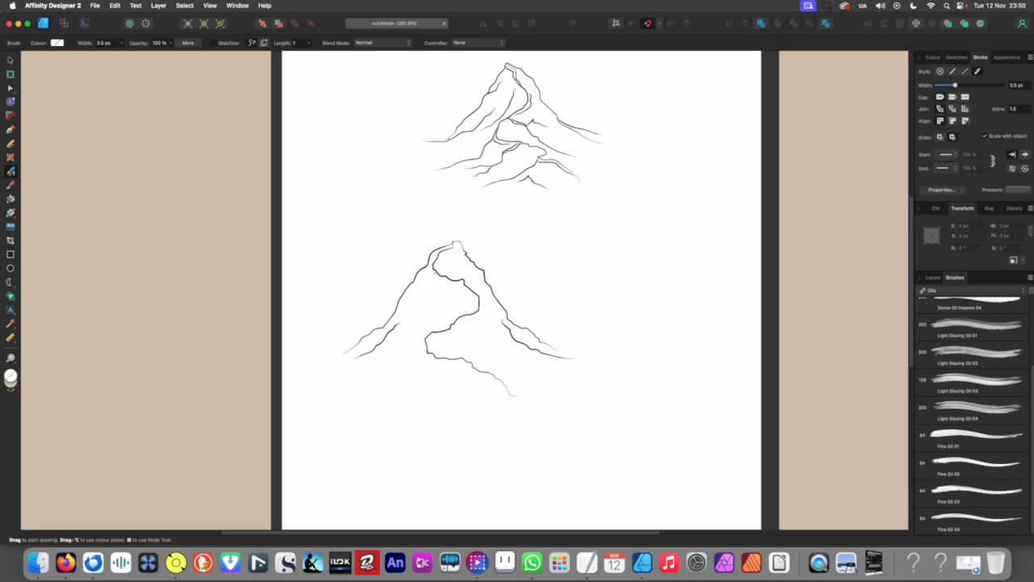
Draw a long jagged ridge line from the inner curve's first bend down to the base beside the left slope.
left_click_drag(430, 296, 397, 352)
scroll(388, 364, "up", 5)
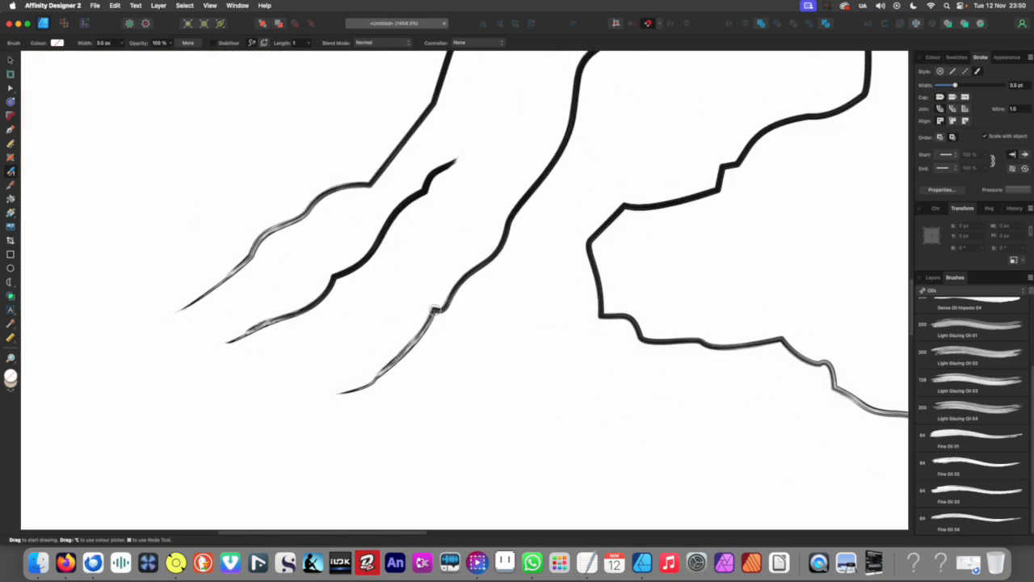
scroll(387, 363, "down", 8)
scroll(471, 263, "up", 3)
scroll(471, 263, "down", 5)
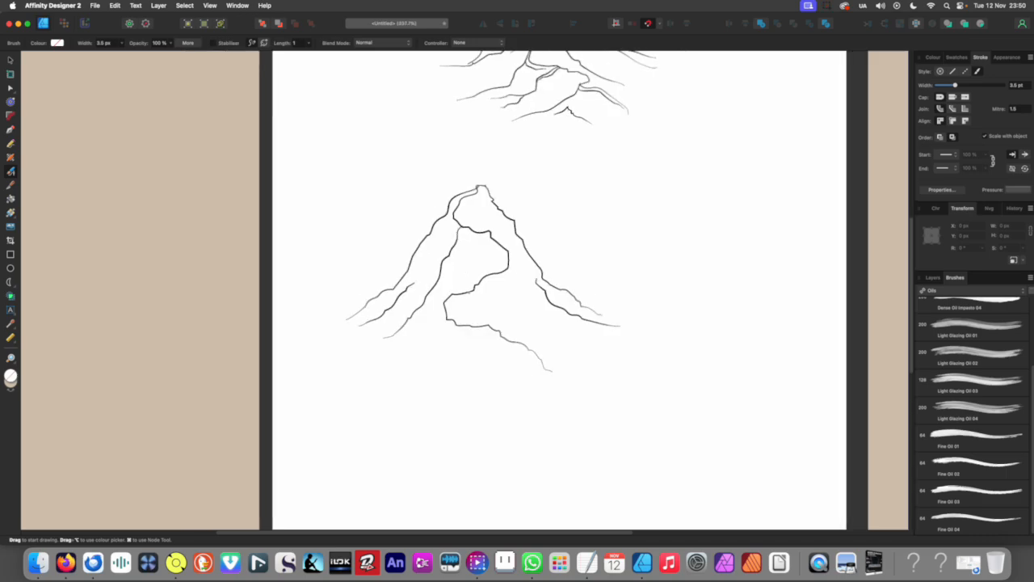
scroll(471, 262, "up", 2)
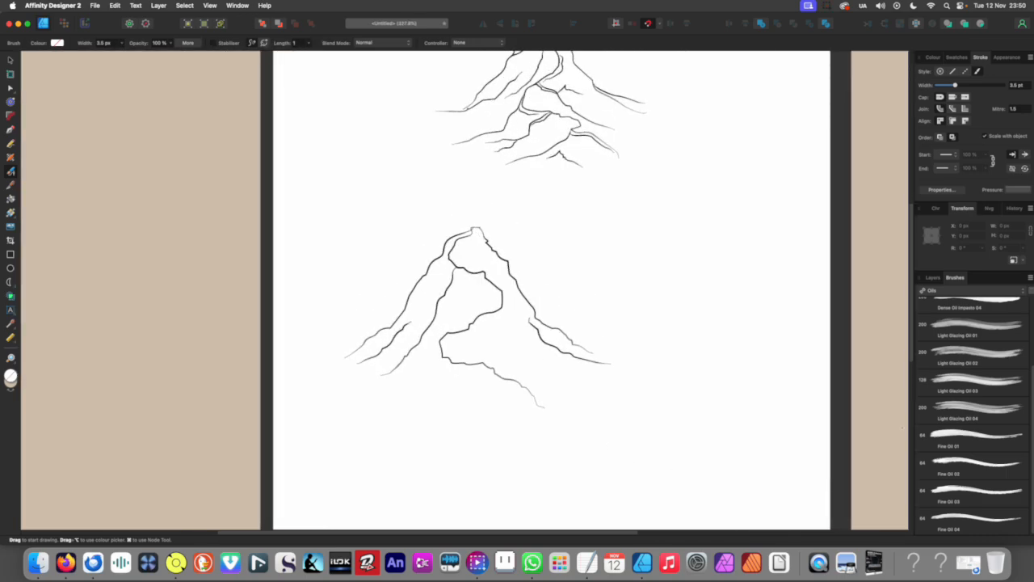
Draw a short rounded stroke across the summit to join the left and right outlines.
scroll(475, 236, "up", 5)
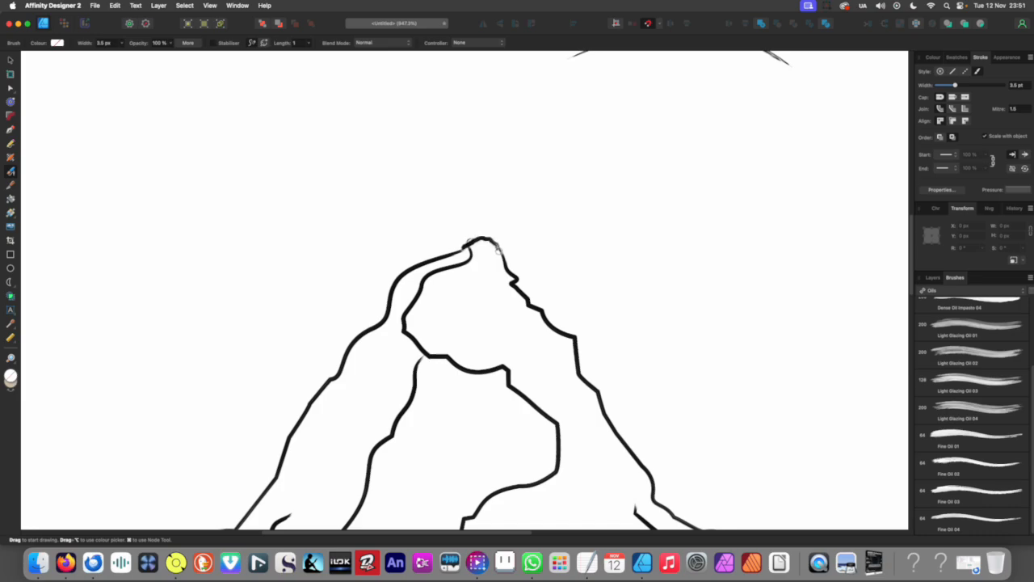
scroll(499, 256, "down", 6)
scroll(479, 273, "down", 4)
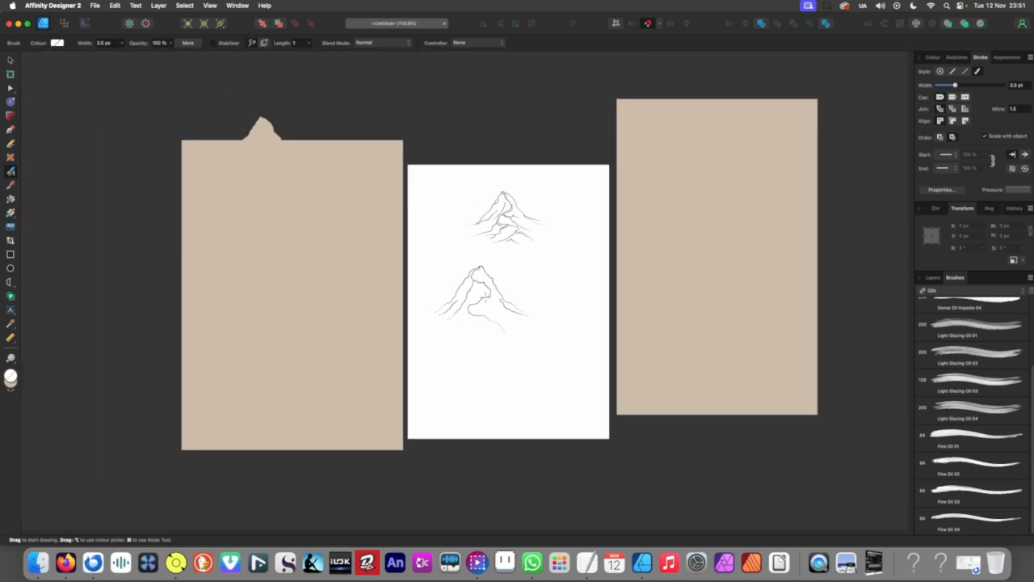
scroll(450, 304, "up", 3)
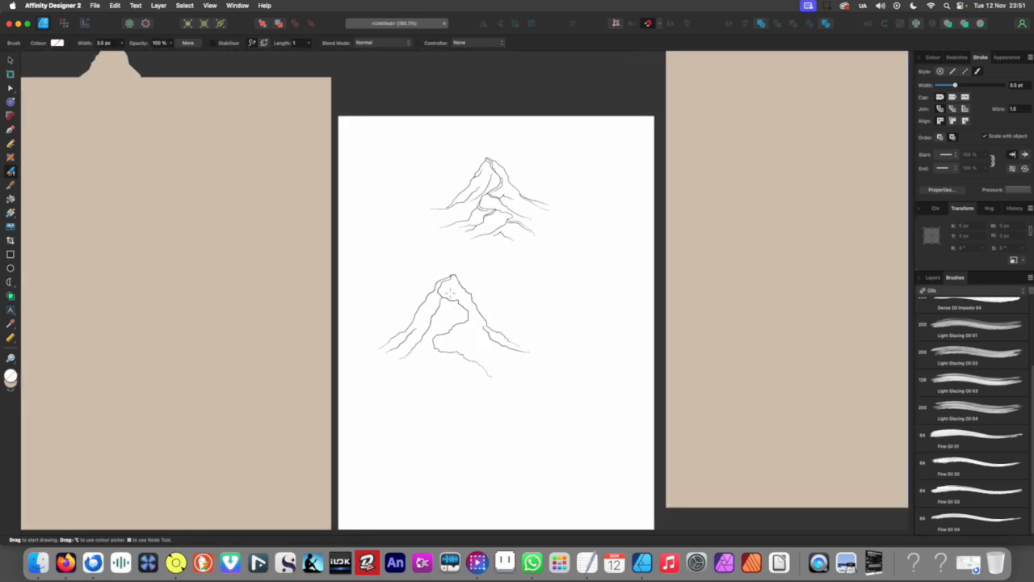
scroll(451, 291, "up", 5)
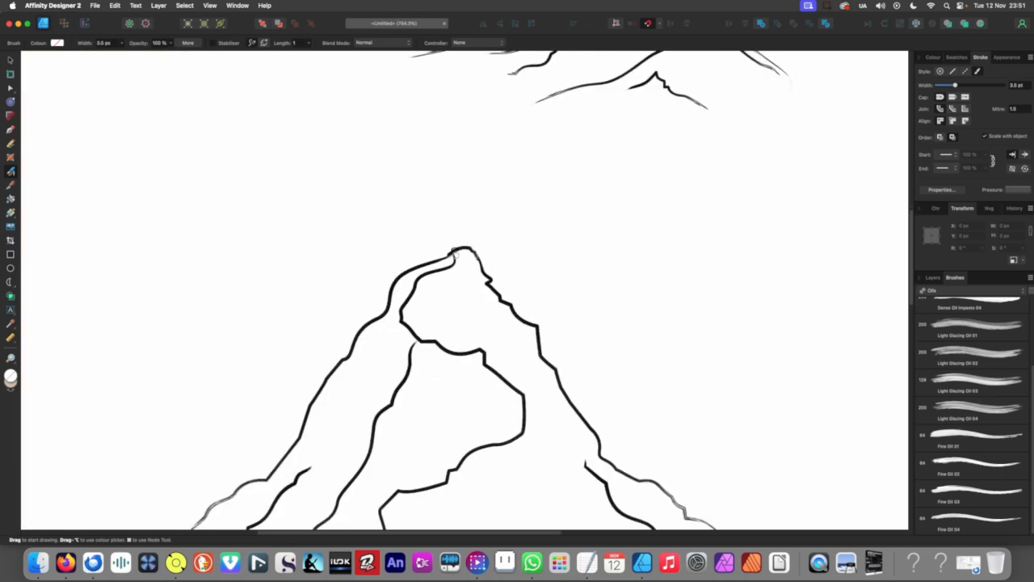
scroll(482, 256, "down", 6)
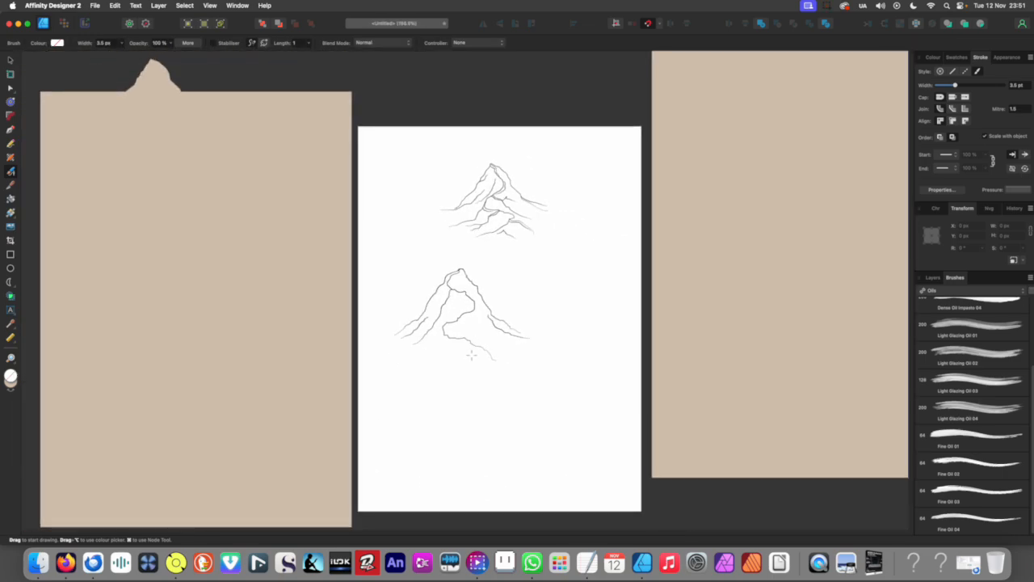
Draw a short jagged detail line branching inward from the middle of the right slope.
scroll(474, 331, "up", 4)
scroll(480, 305, "up", 4)
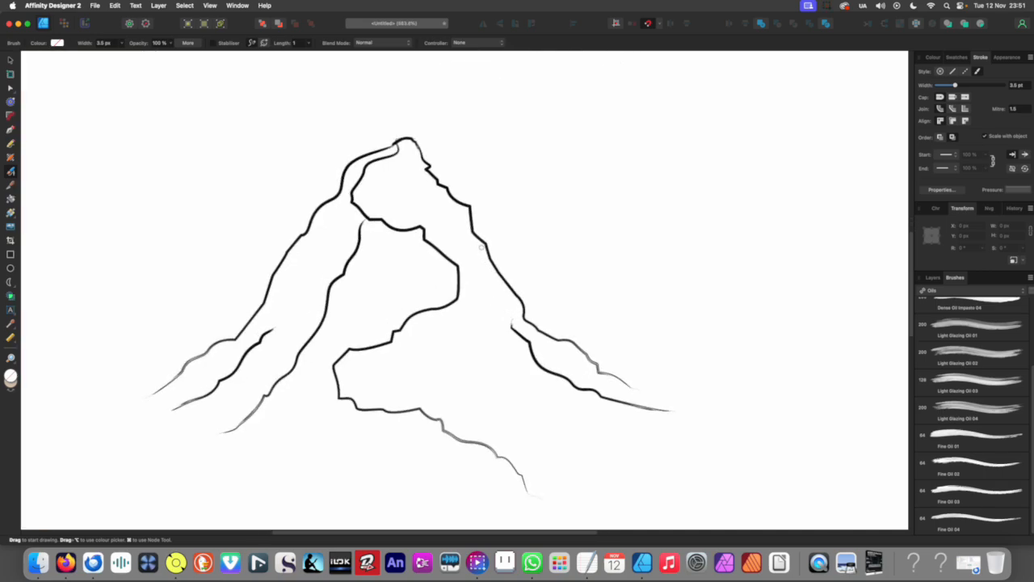
left_click_drag(482, 263, 509, 305)
scroll(509, 305, "down", 5)
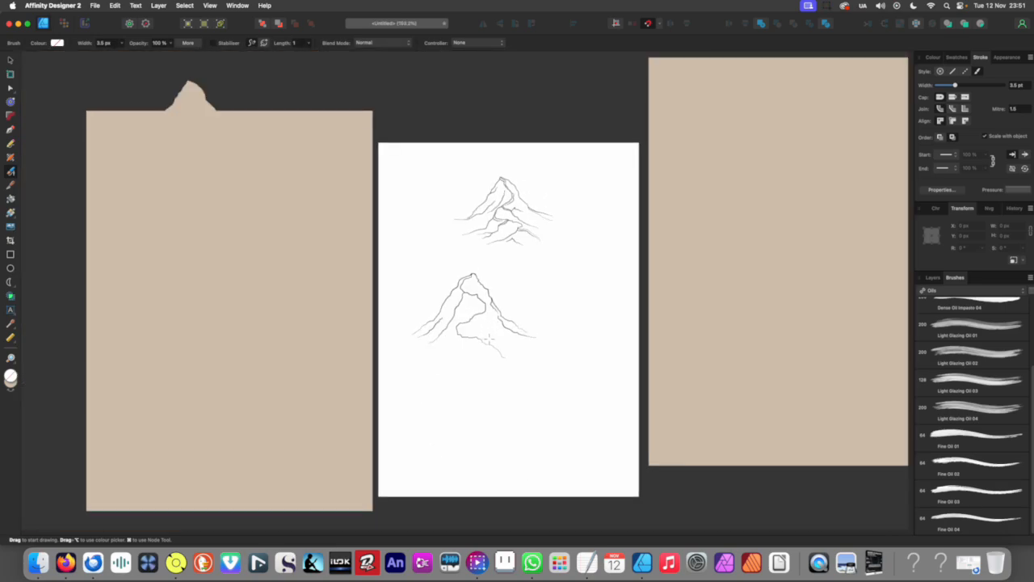
scroll(473, 291, "up", 4)
scroll(487, 273, "up", 5)
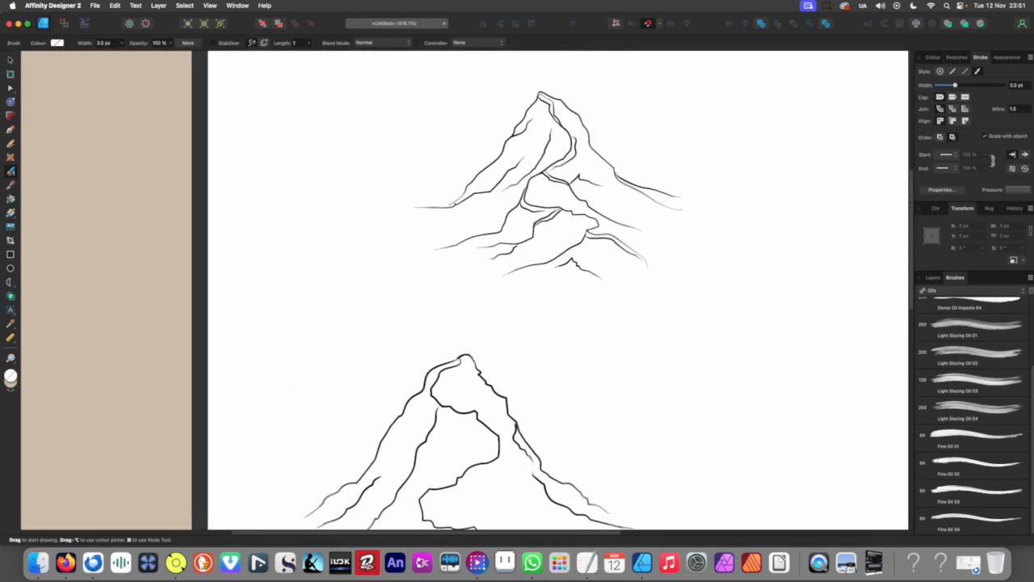
scroll(471, 196, "down", 5)
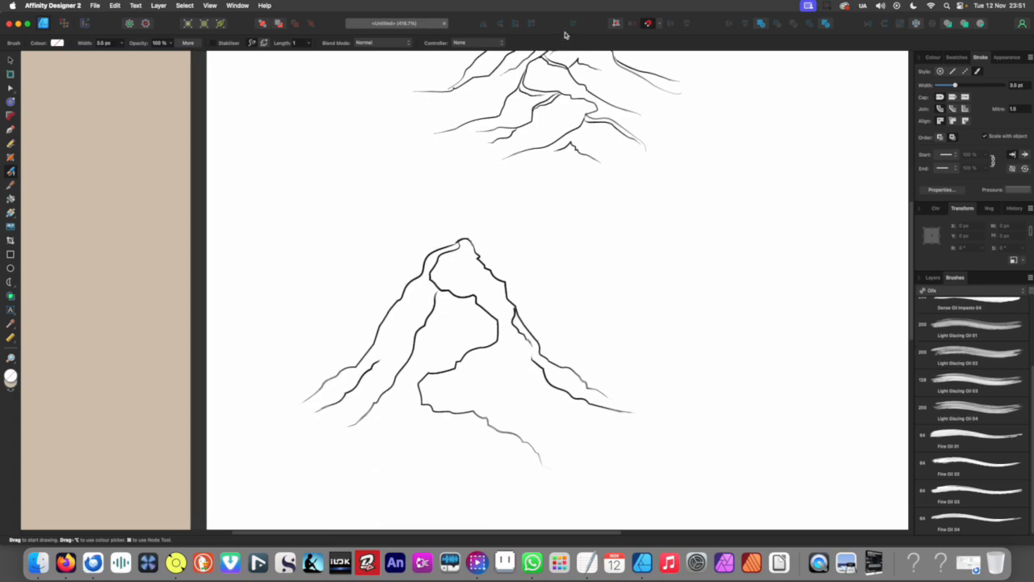
Draw a detail line from the summit down alongside the upper part of the inner curve.
scroll(472, 197, "up", 5)
mouse_move(471, 194)
left_mouse_down()
mouse_move(469, 211)
mouse_move(435, 226)
mouse_move(416, 256)
left_mouse_up()
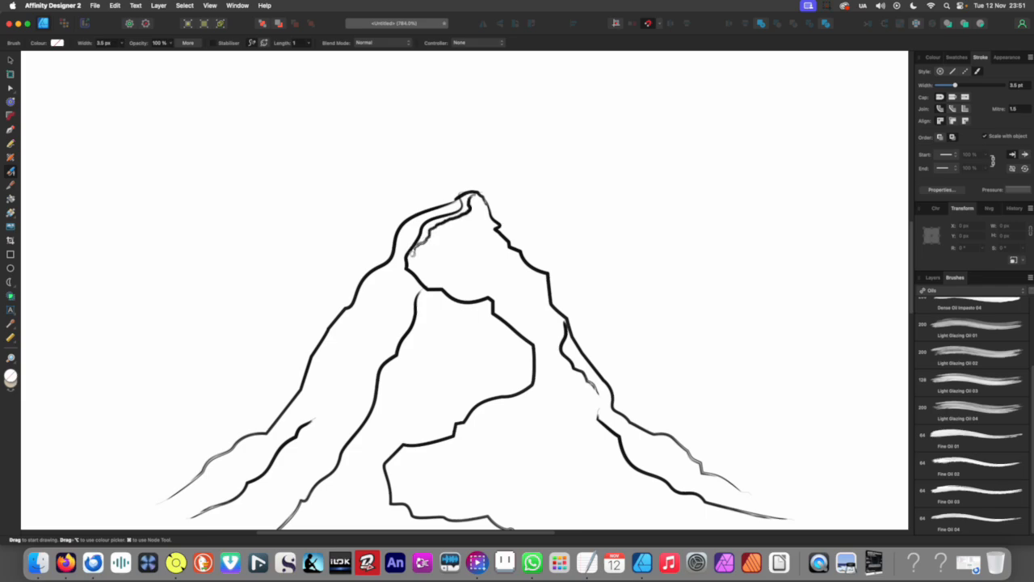
scroll(445, 303, "down", 1)
Draw doubling lines along the inner curve's upper ledge and its large lower bend.
mouse_move(429, 295)
left_mouse_down()
mouse_move(494, 318)
mouse_move(505, 309)
left_mouse_up()
key("super+0")
scroll(485, 235, "up", 5)
mouse_move(502, 233)
left_mouse_down()
mouse_move(484, 260)
mouse_move(411, 293)
left_mouse_up()
scroll(491, 259, "down", 10)
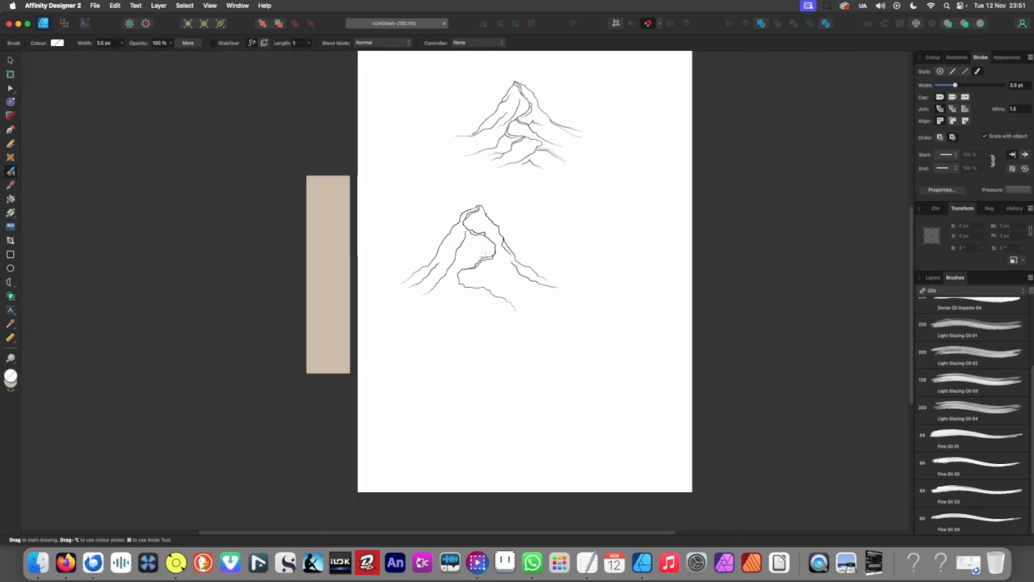
scroll(460, 286, "up", 4)
scroll(460, 288, "up", 2)
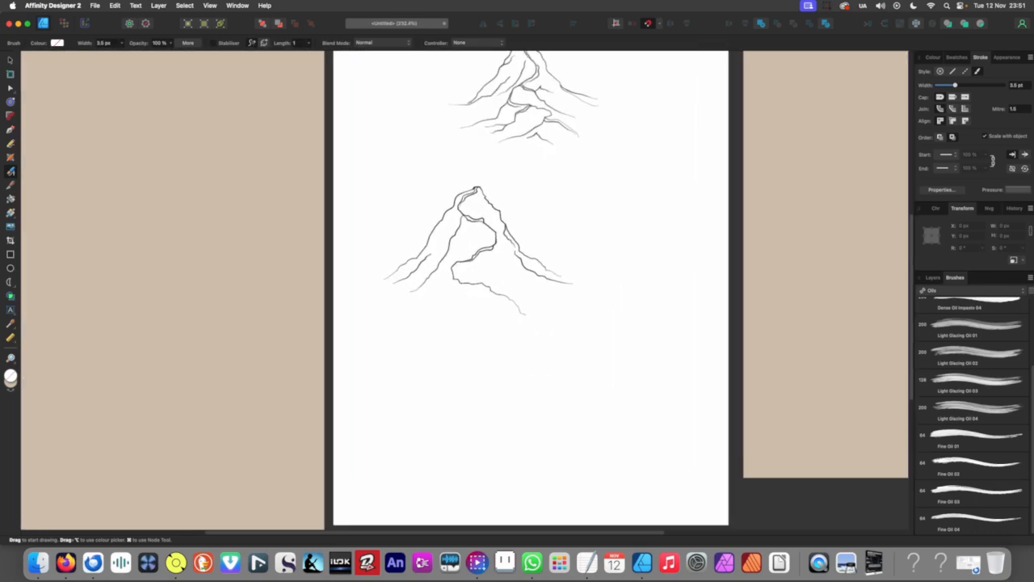
Draw two curved slope lines from the inner curve's lower ledge down to the foot of the second mountain.
scroll(453, 272, "up", 2)
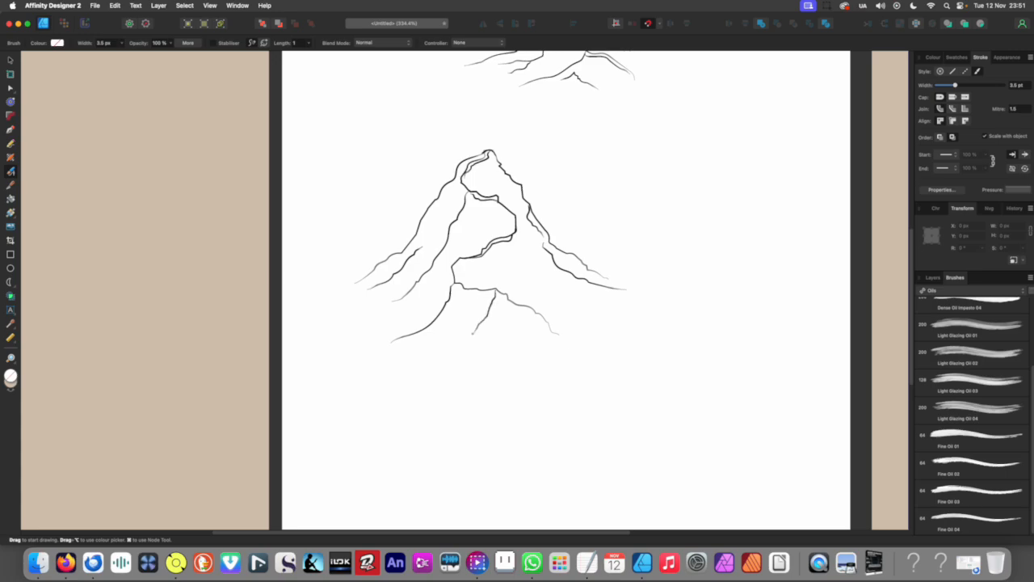
scroll(502, 338, "down", 4)
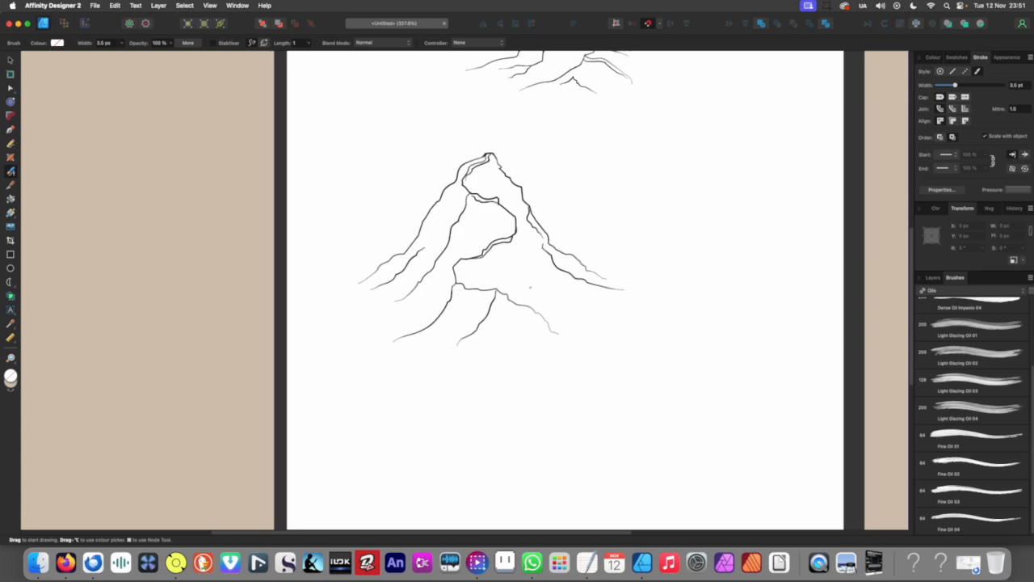
scroll(483, 338, "right", 2)
scroll(480, 341, "up", 4)
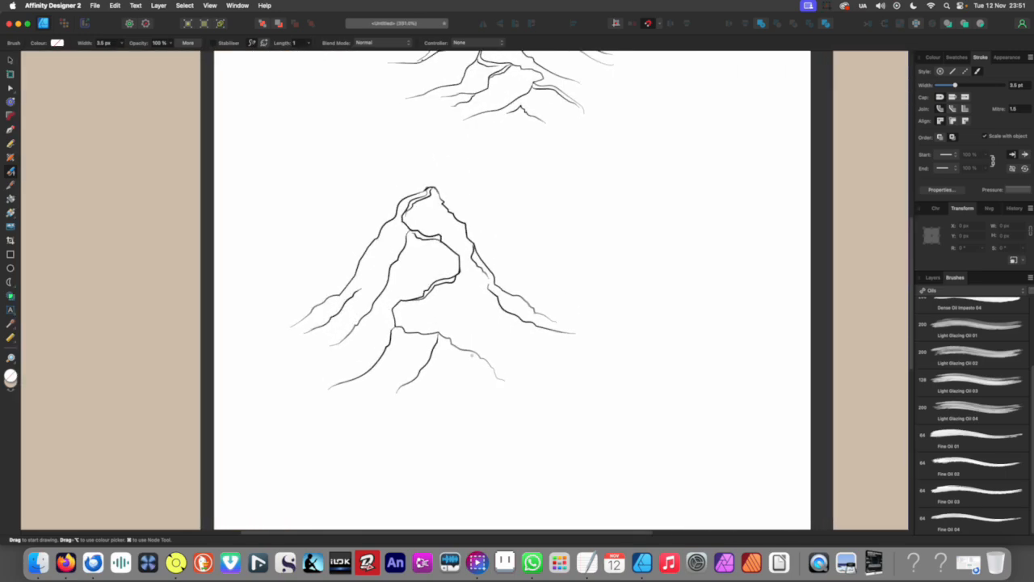
Draw a short doubling line along the start of the thin ridge running down the mountain's lower right.
scroll(488, 355, "up", 5)
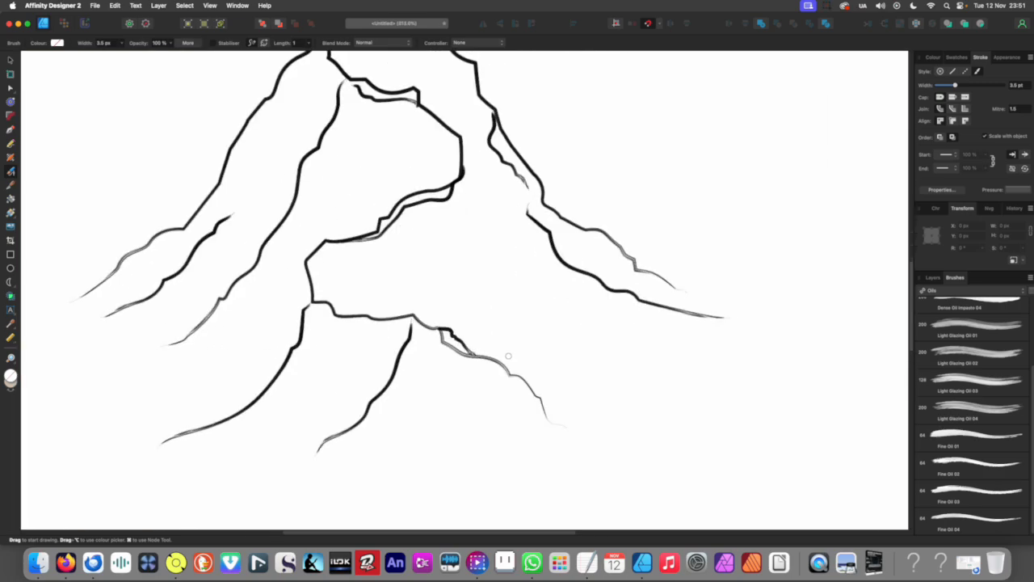
scroll(573, 395, "down", 5)
scroll(507, 262, "up", 2)
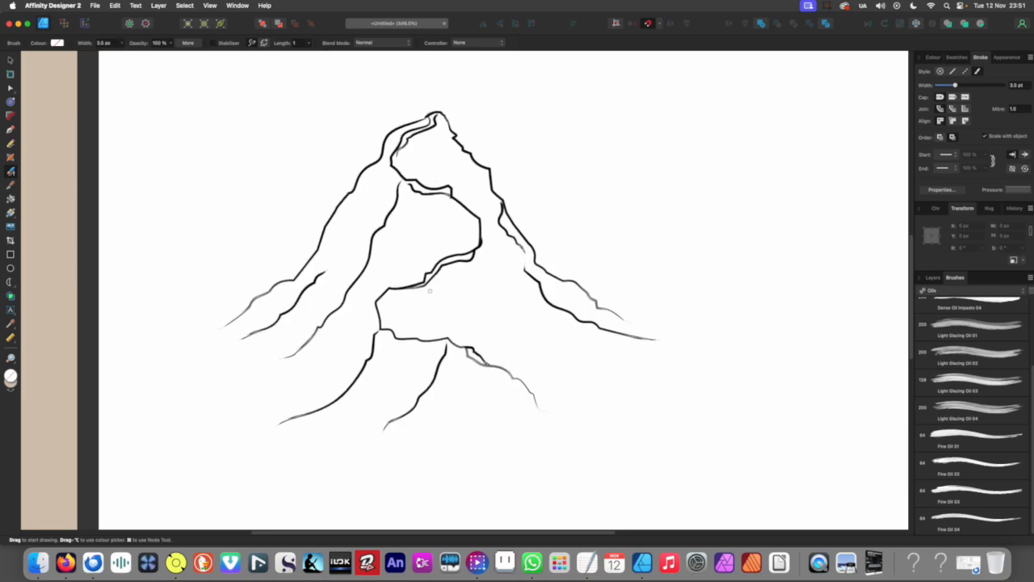
scroll(507, 262, "up", 1)
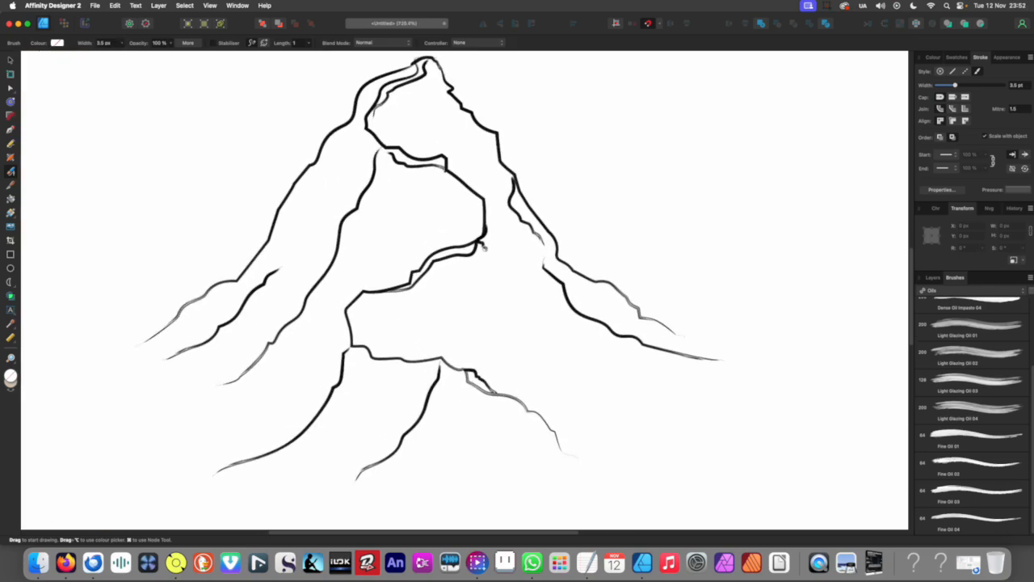
Draw a jagged line from the inner curve's large bend down the right face, plus a short parallel stroke beneath it.
mouse_move(488, 280)
left_mouse_down()
mouse_move(501, 307)
mouse_move(573, 349)
left_mouse_up()
left_click_drag(492, 340, 547, 363)
scroll(547, 363, "down", 10)
scroll(516, 361, "up", 2)
scroll(516, 363, "up", 1)
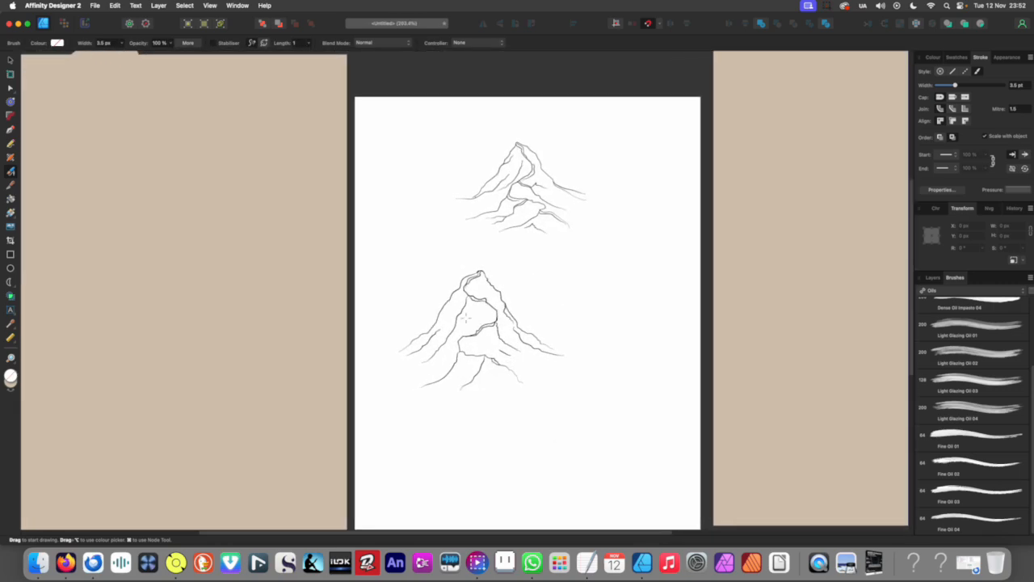
Draw a short jagged detail line branching inward from the upper part of the left slope.
scroll(469, 320, "up", 6)
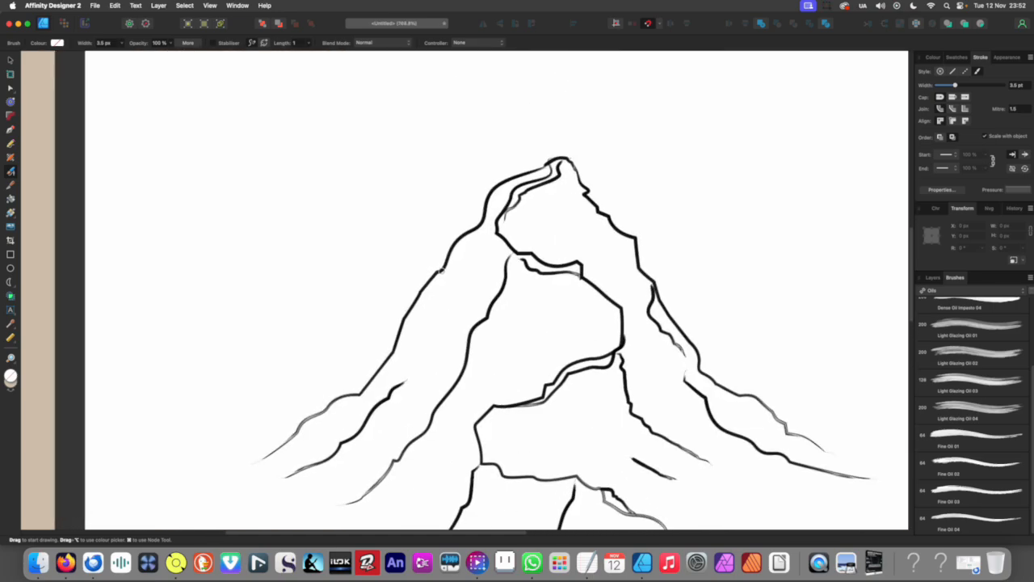
scroll(471, 236, "down", 8)
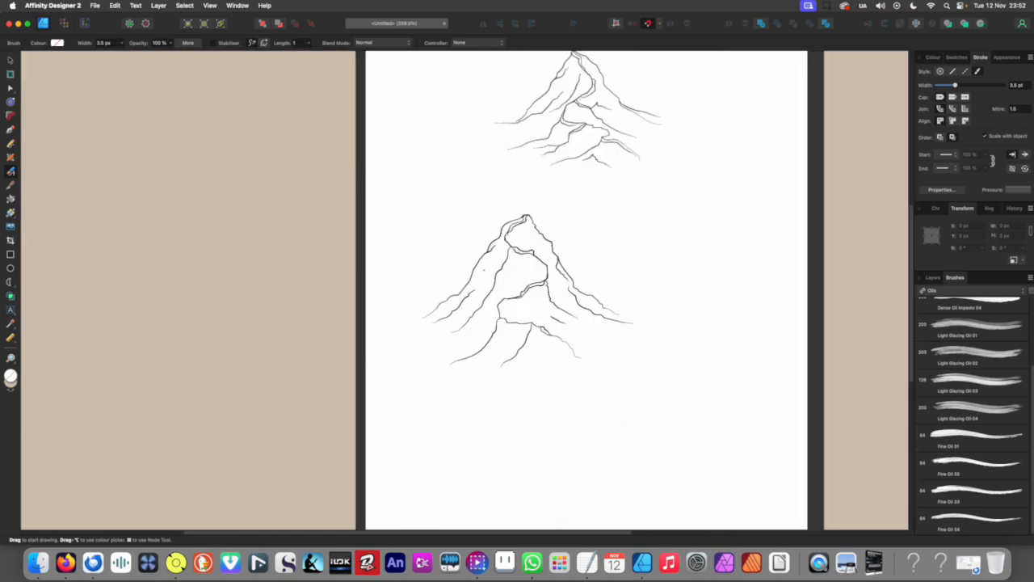
scroll(564, 231, "up", 9)
scroll(564, 231, "down", 2)
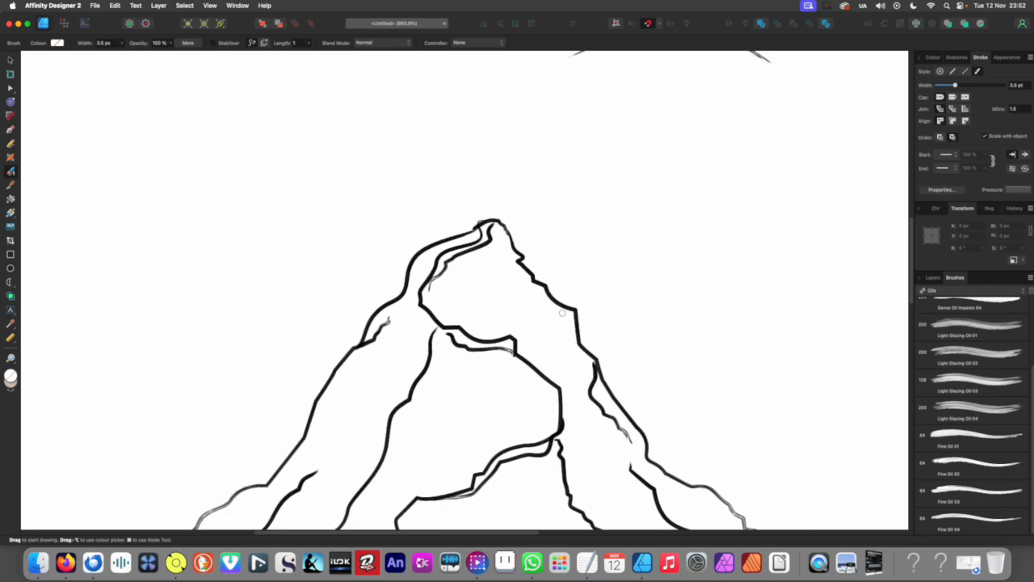
Draw a short detail line branching inward from the upper part of the right slope.
scroll(583, 349, "up", 4)
left_click_drag(585, 361, 564, 346)
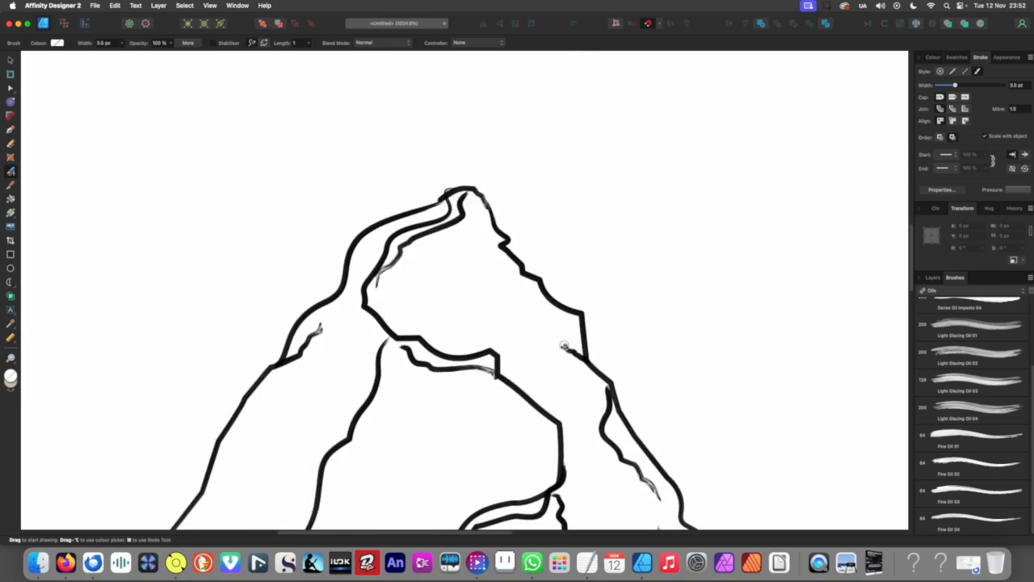
scroll(557, 331, "down", 10)
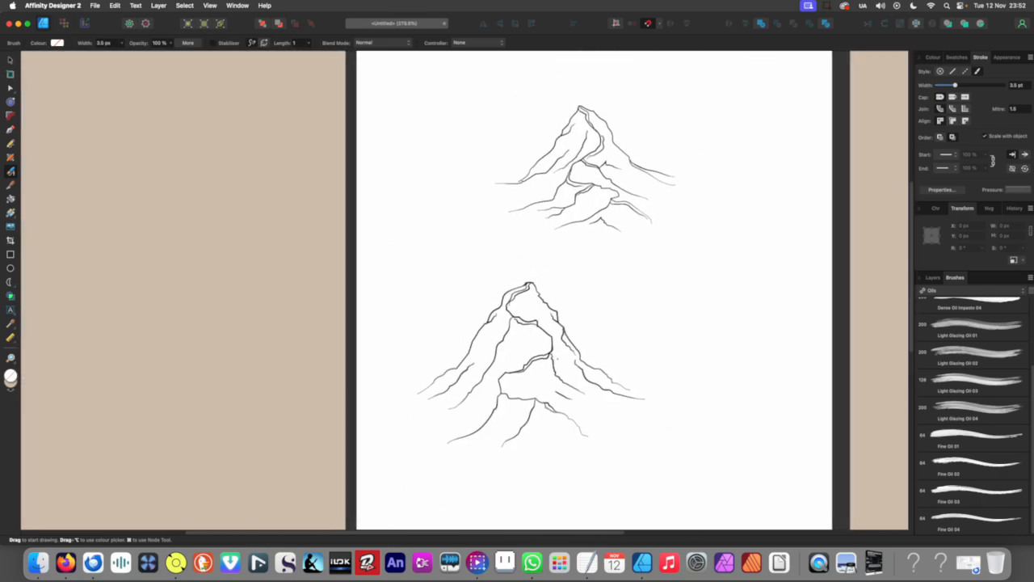
Draw a jagged doubling line just inside the inner curve where it descends from the upper ledge.
scroll(546, 408, "up", 8)
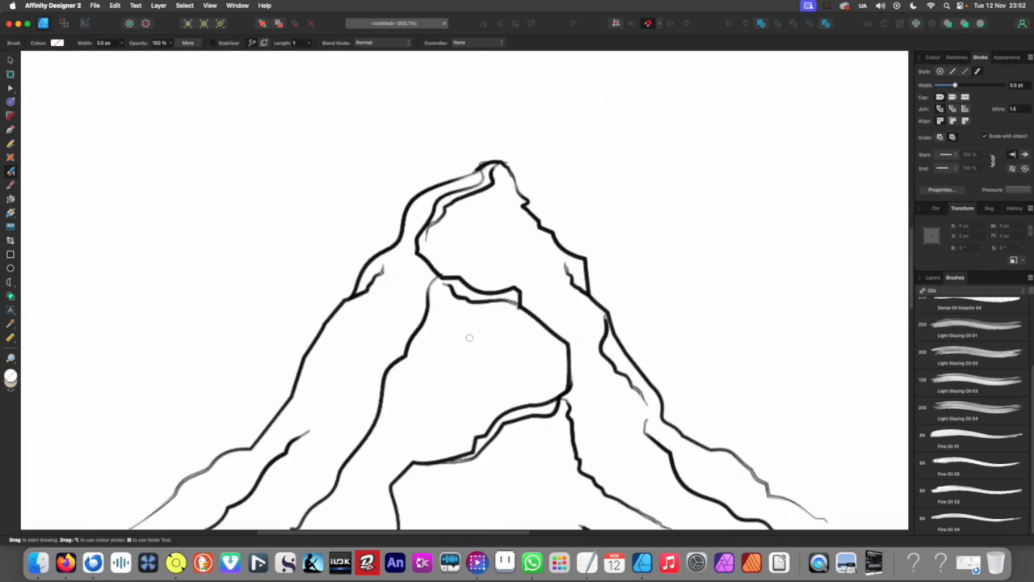
left_click_drag(527, 323, 559, 349)
scroll(562, 359, "down", 10)
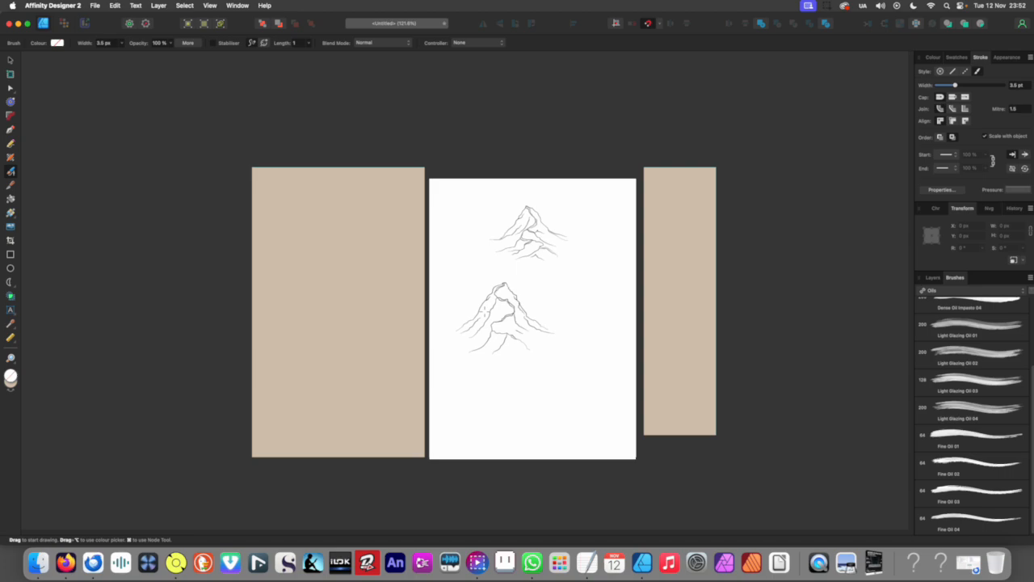
scroll(561, 359, "up", 3)
With the Vector Brush, draw a jagged line from the left end of the inner curve's lower bend down the left side.
key("v")
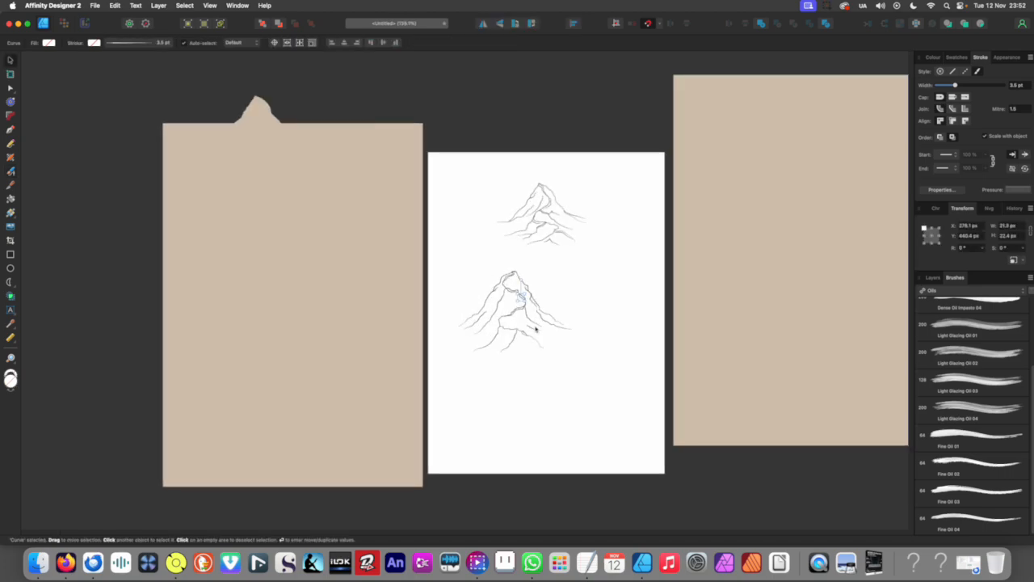
scroll(427, 420, "down", 6)
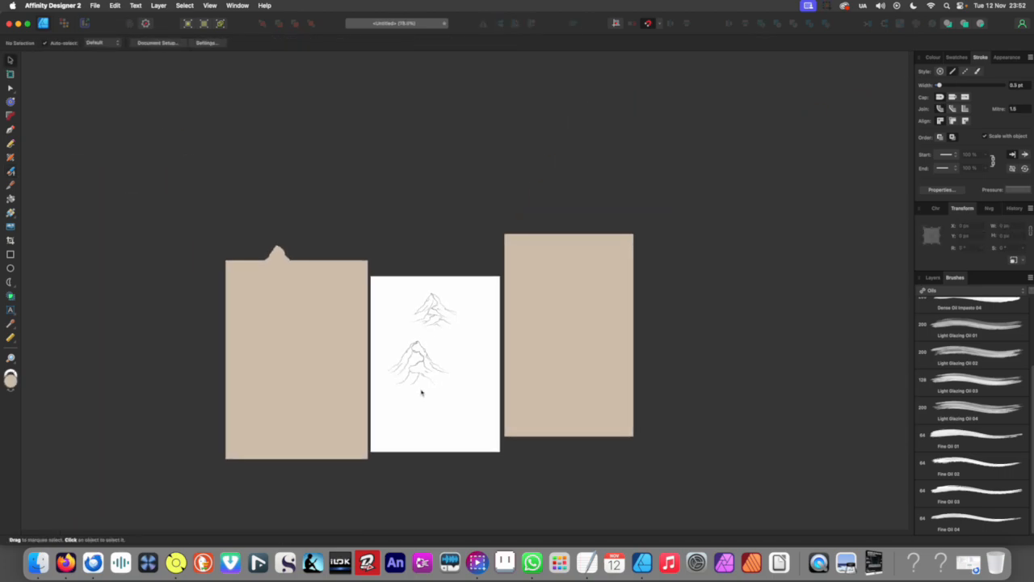
scroll(421, 392, "up", 8)
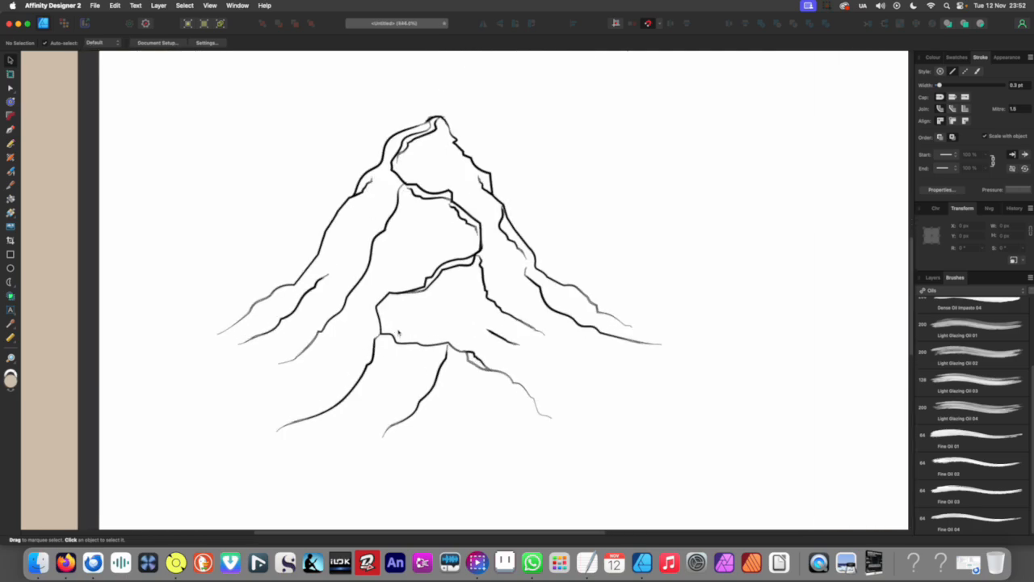
scroll(397, 331, "up", 4)
key("n")
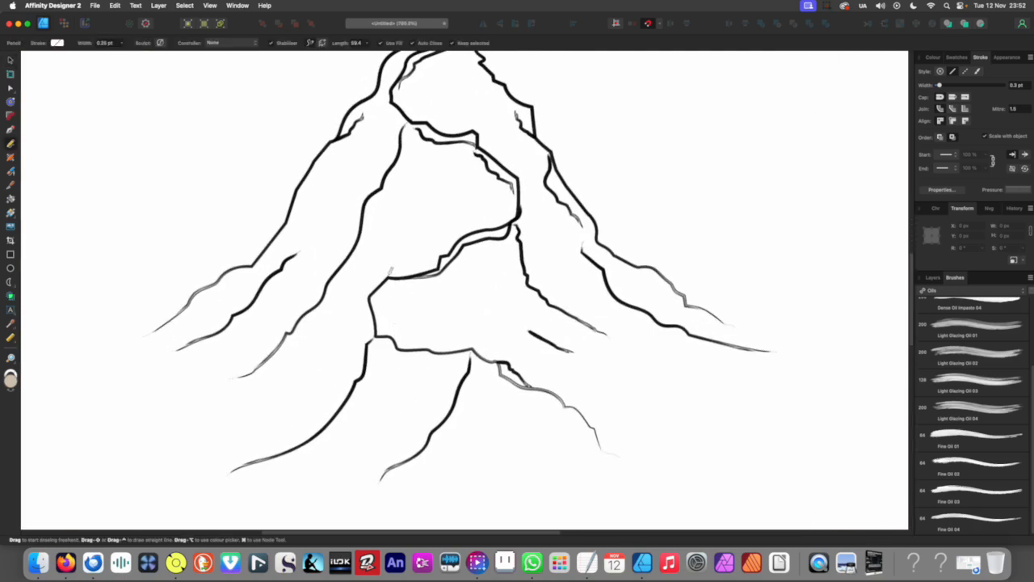
key("b")
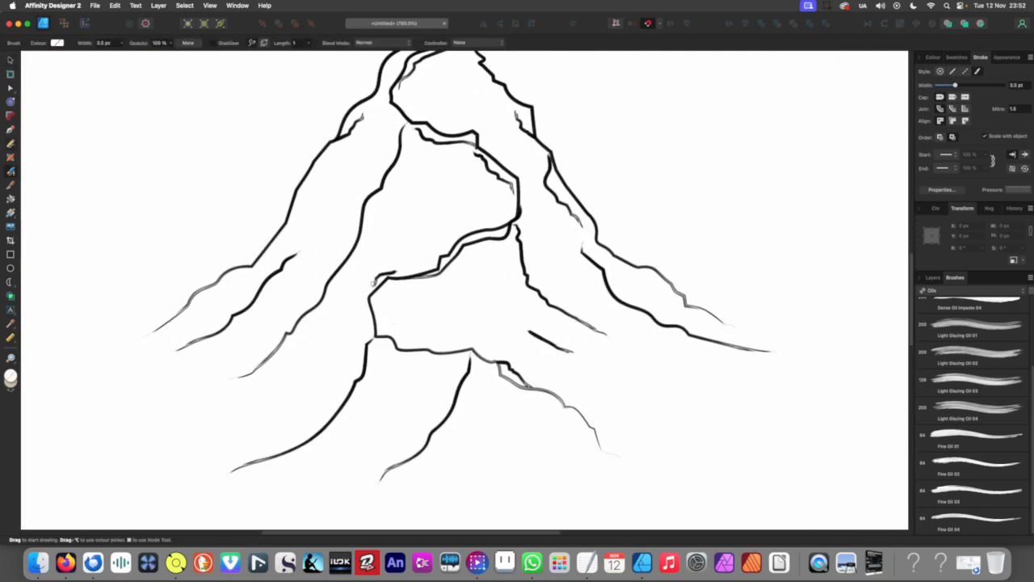
mouse_move(369, 294)
left_mouse_down()
mouse_move(358, 337)
mouse_move(309, 381)
left_mouse_up()
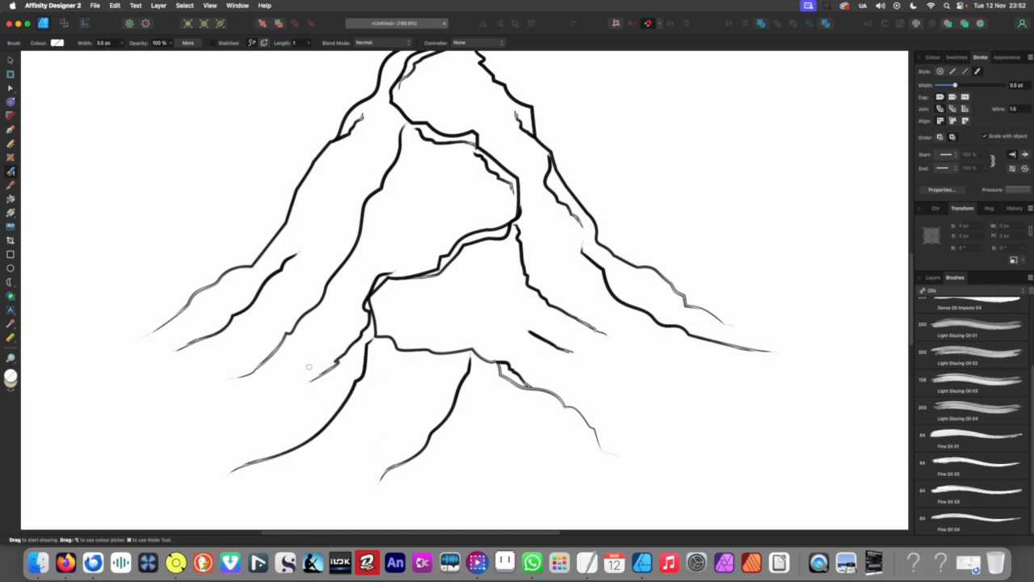
Draw a side stroke off the lower-left slope line and another off the foot of the right slope.
left_click_drag(325, 423, 223, 419)
left_click_drag(677, 288, 734, 297)
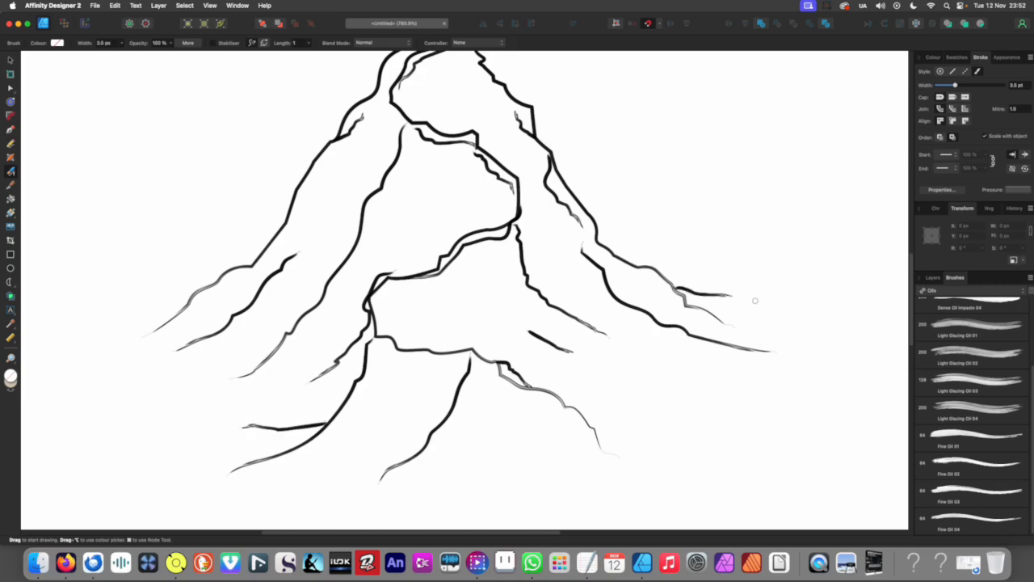
scroll(343, 327, "down", 10)
scroll(346, 344, "up", 6)
Delete the side stroke branching off the lower-left slope line.
key("v")
left_click(296, 346)
key("Delete")
scroll(418, 350, "down", 5)
scroll(420, 355, "up", 5)
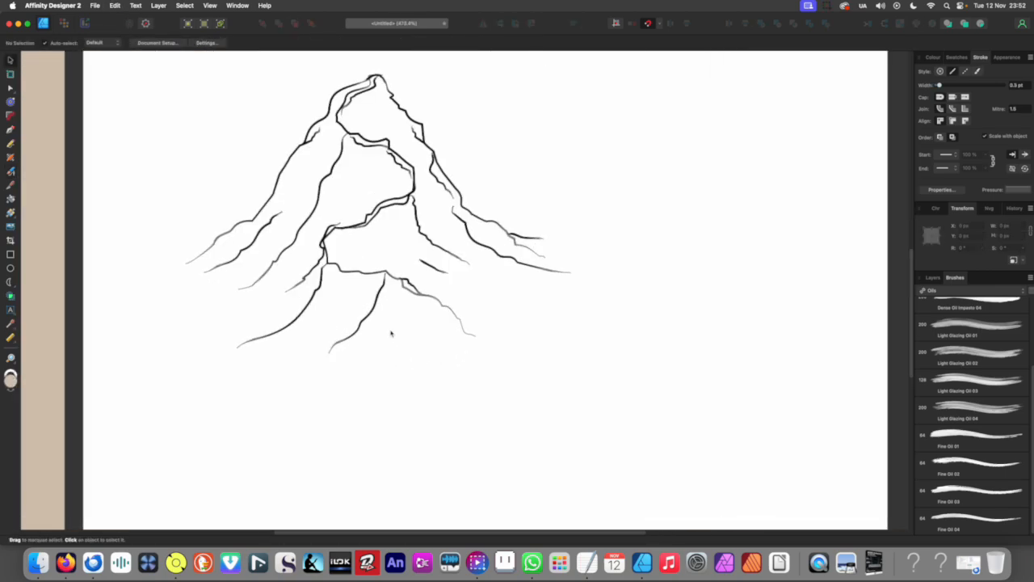
With the Vector Brush, draw a small jagged peak at the mountain's base, beside the middle slope line.
key("n")
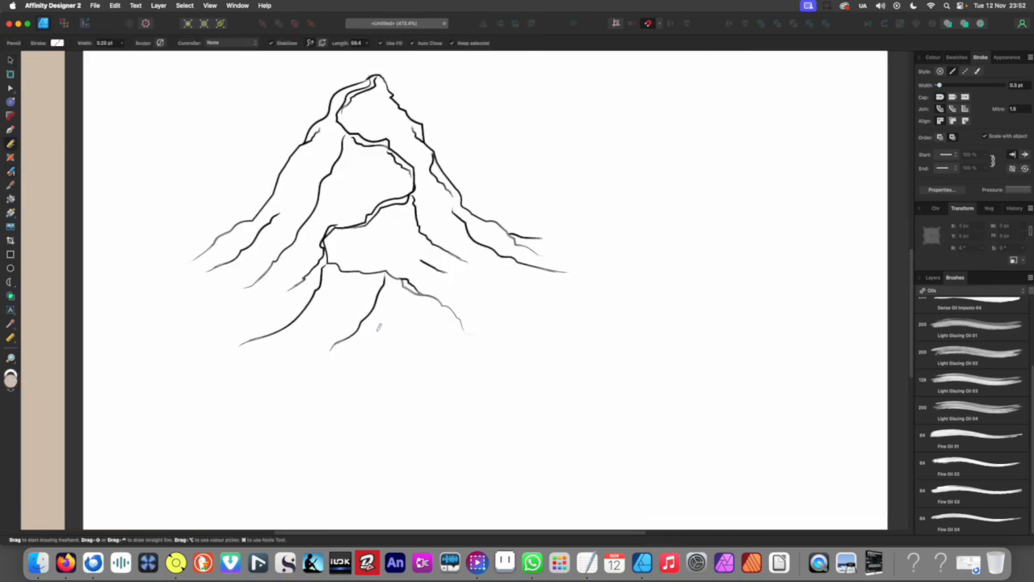
key("b")
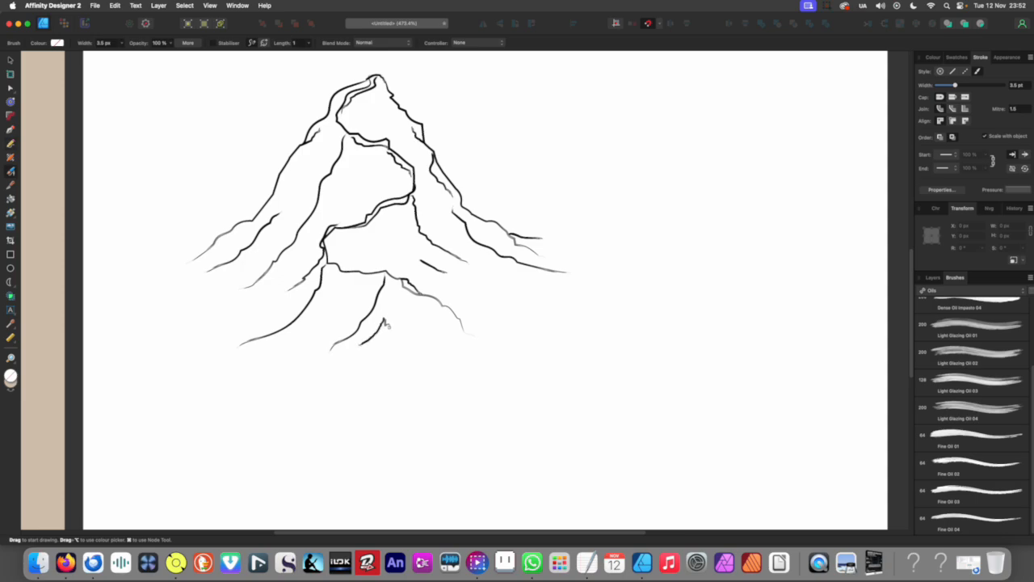
left_click_drag(402, 334, 405, 339)
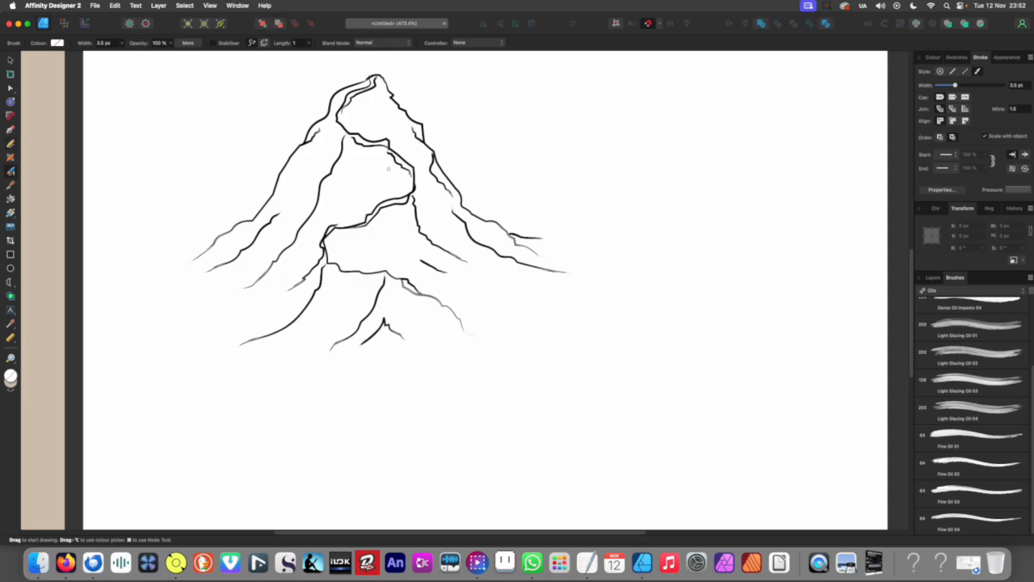
Add short detail strokes inside the inner curve's large bend and near the right and left feet of the mountain.
left_click_drag(465, 284, 502, 277)
left_click_drag(218, 305, 212, 307)
scroll(278, 328, "down", 6)
left_click_drag(327, 369, 465, 397)
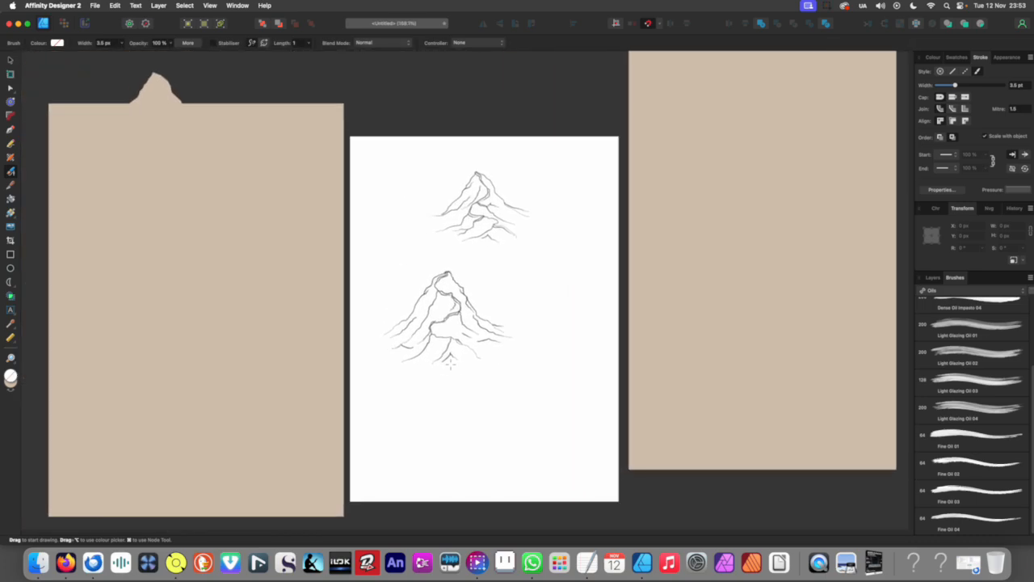
Draw a detail line running diagonally down the enclosed face just below the summit.
key("v")
scroll(466, 320, "up", 7)
scroll(452, 320, "down", 5)
scroll(421, 280, "up", 3)
scroll(421, 280, "up", 4)
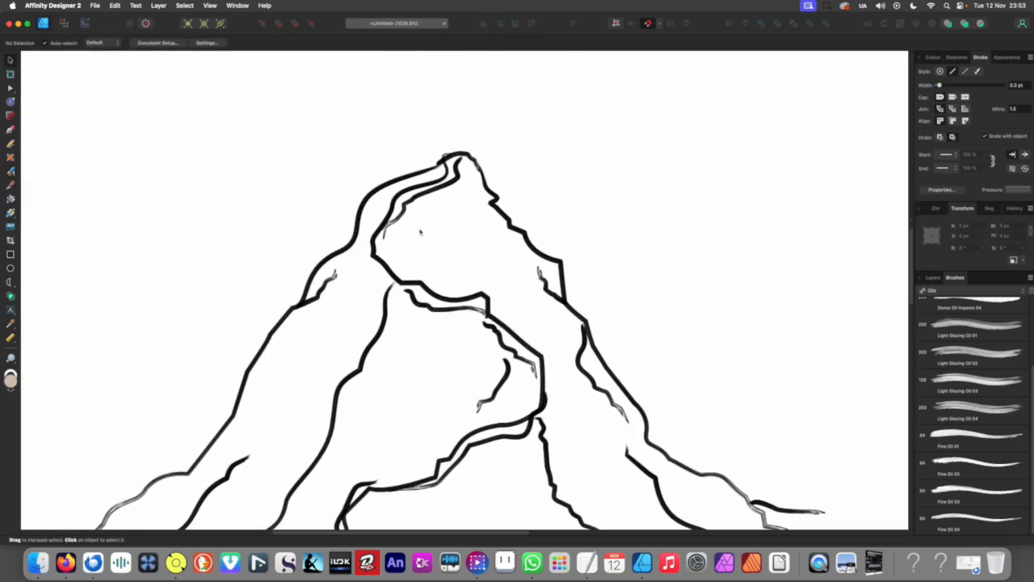
key("b")
left_click_drag(415, 202, 454, 276)
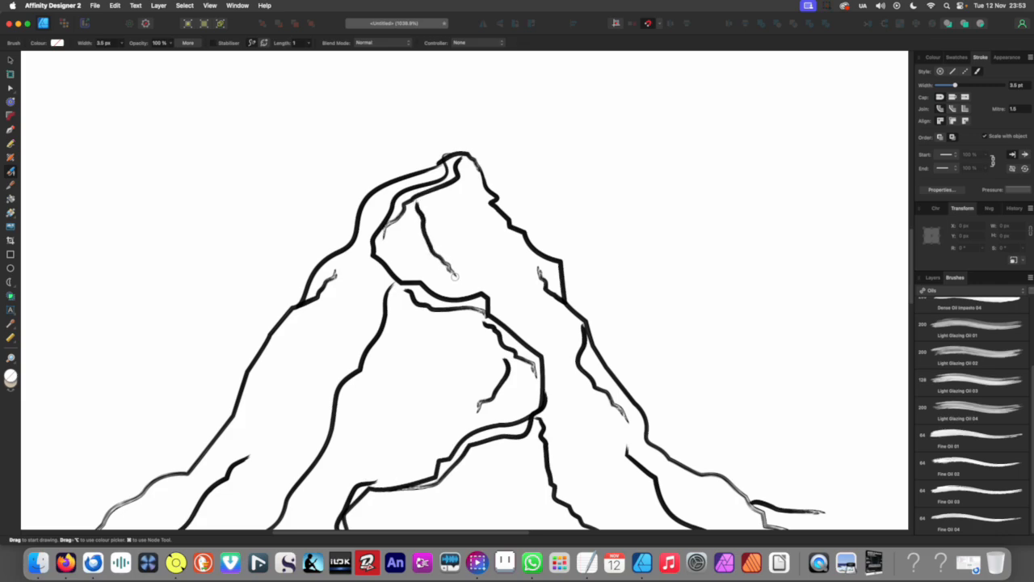
scroll(454, 276, "down", 6)
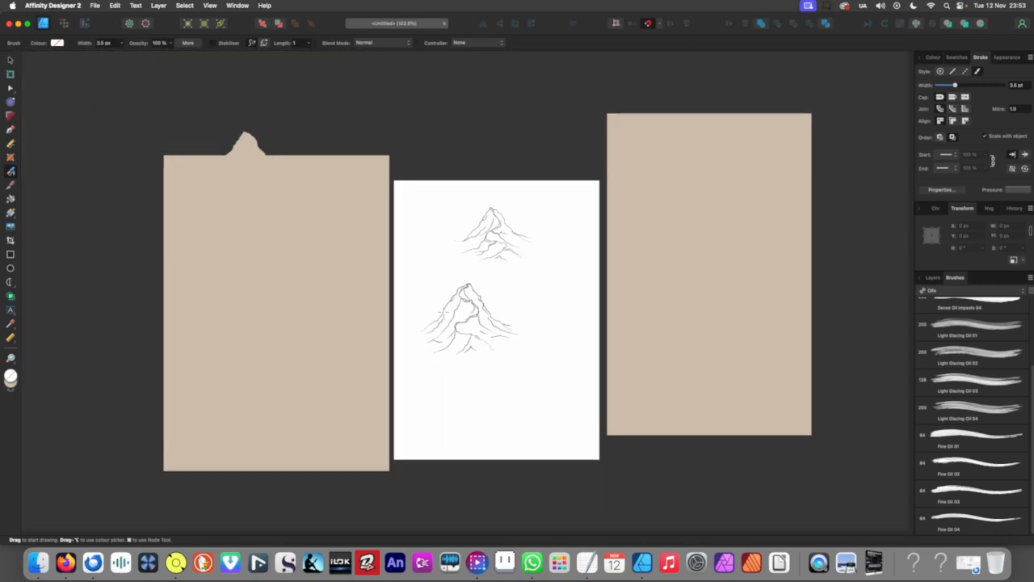
Draw one more detail line around the inner curve's lower ledge with the Vector Brush.
key("v")
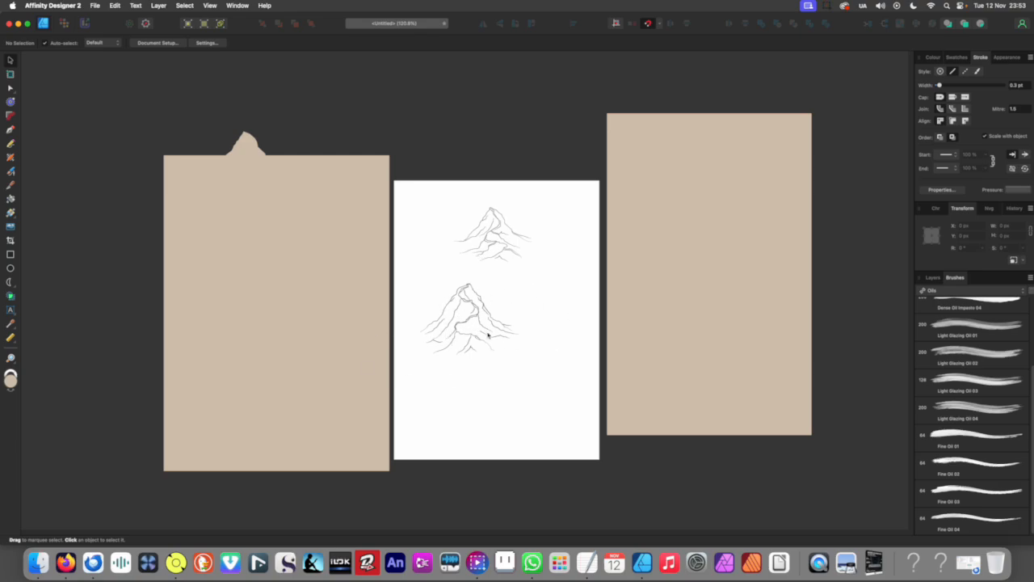
scroll(480, 333, "up", 7)
key("b")
mouse_move(361, 315)
left_mouse_down()
mouse_move(401, 332)
mouse_move(474, 330)
left_mouse_up()
scroll(492, 342, "down", 7)
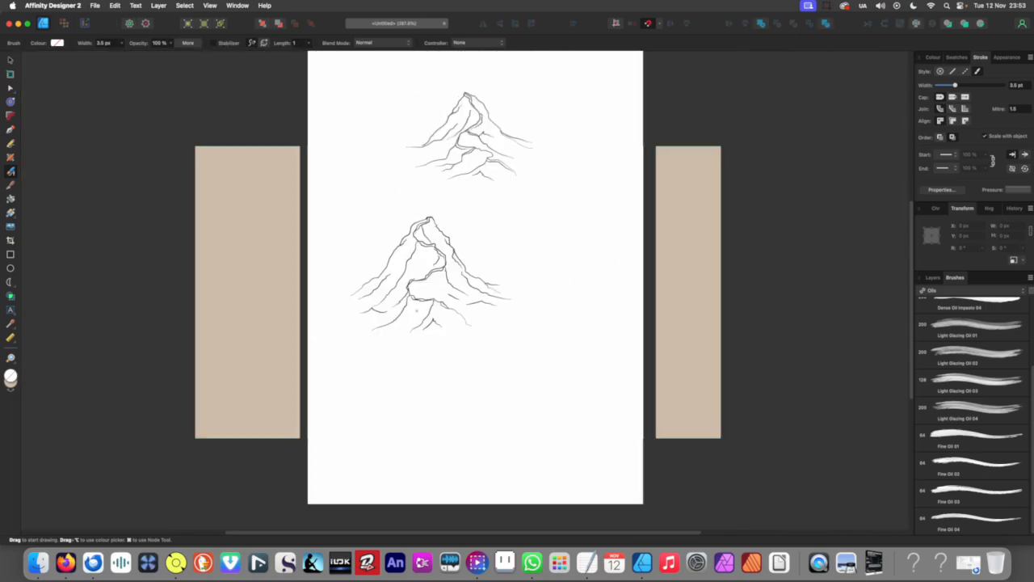
Select all the strokes of the second mountain and delete them.
key("v")
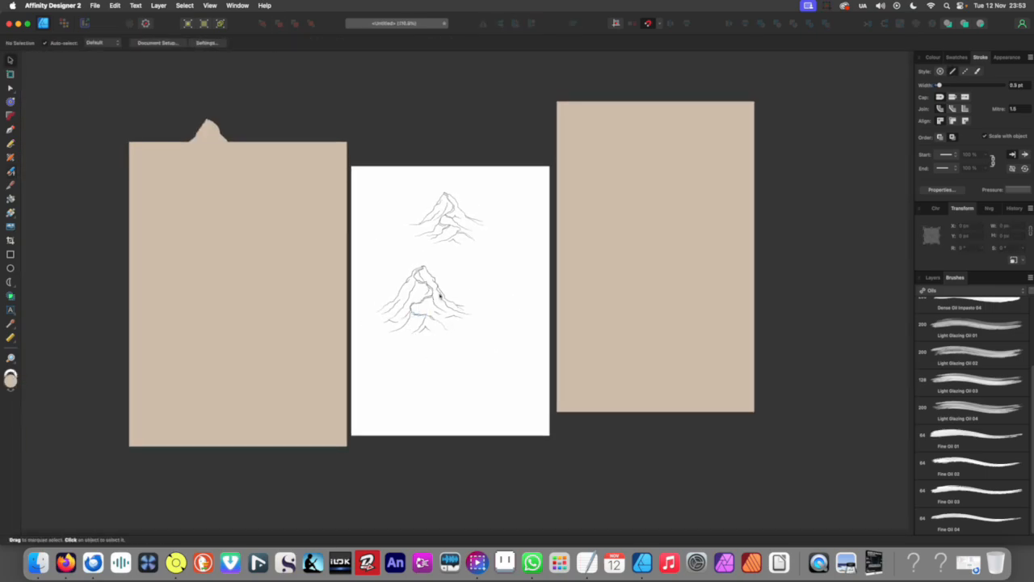
left_click_drag(486, 357, 373, 255)
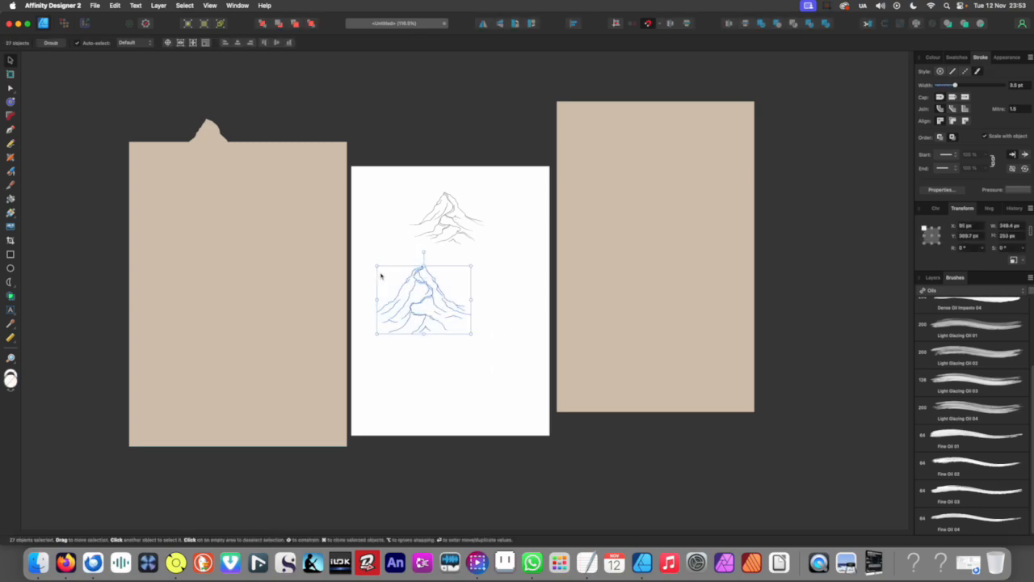
key("Delete")
Select all the strokes of the example mountain and move them down to the middle of the page.
left_click_drag(381, 185, 508, 280)
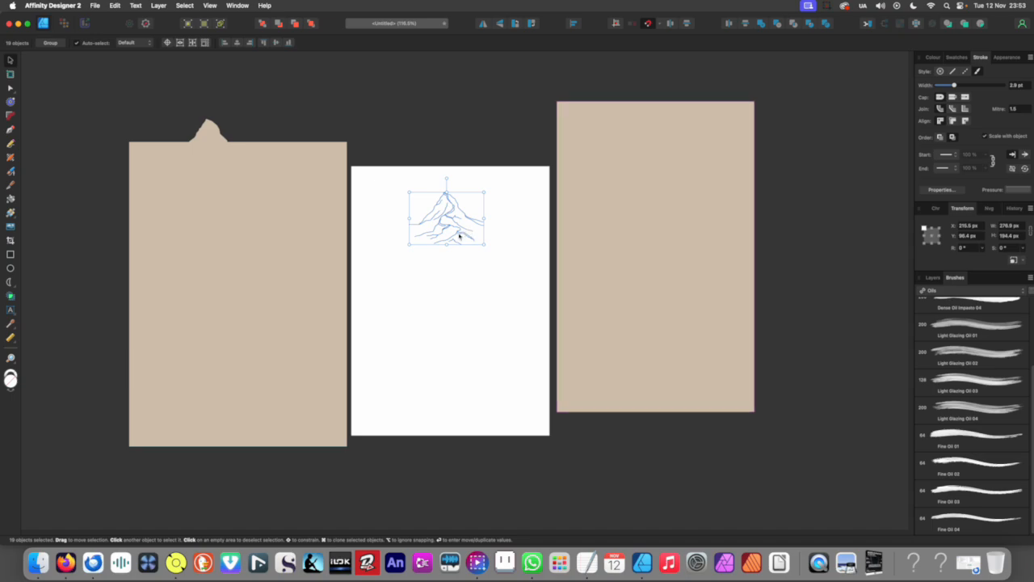
left_click_drag(462, 238, 457, 316)
scroll(444, 299, "up", 5)
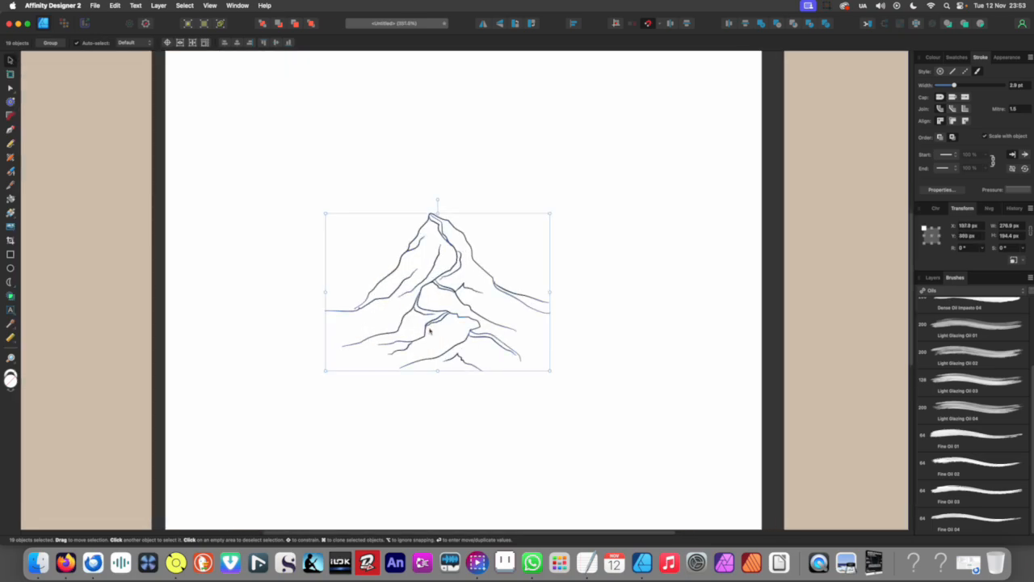
Select all the strokes of the example mountain and move them off the page, above its top edge.
scroll(428, 343, "down", 4)
key("super+d")
scroll(404, 331, "down", 3)
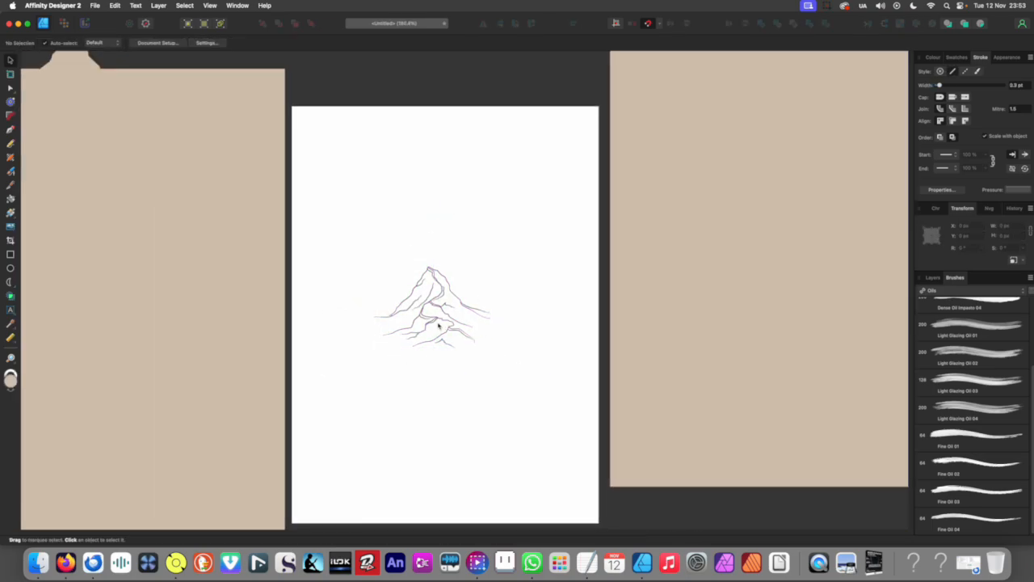
mouse_move(401, 255)
left_mouse_down()
mouse_move(434, 326)
mouse_move(493, 362)
left_mouse_up()
left_click_drag(451, 326, 450, 159)
Clear the surplus shape beside the page and place a beige rectangle over the page, aligned with its top edge.
mouse_move(572, 203)
left_mouse_down()
mouse_move(514, 292)
mouse_move(331, 300)
mouse_move(381, 273)
mouse_move(370, 265)
left_mouse_up()
left_click_drag(720, 172, 563, 353)
key("Delete")
left_click_drag(485, 337, 482, 315)
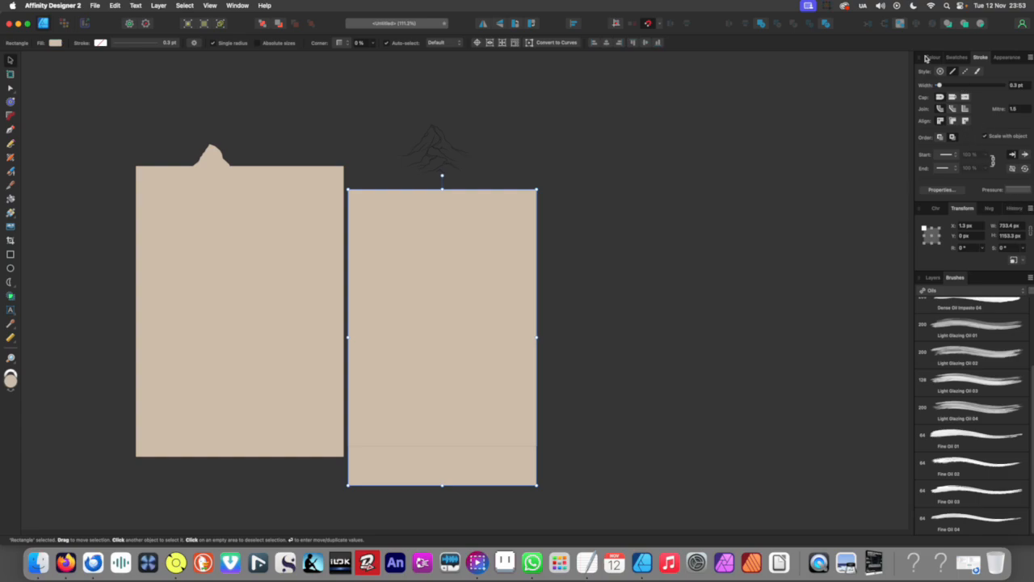
Change the fill of the rectangle covering the page to a lighter cream beige.
left_click(932, 58)
left_click(932, 237)
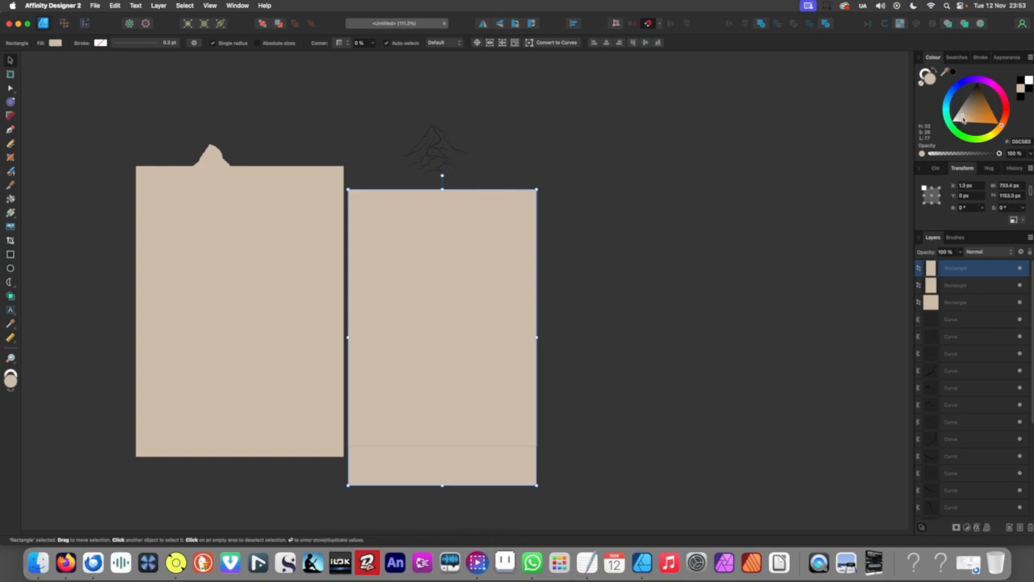
left_click(963, 120)
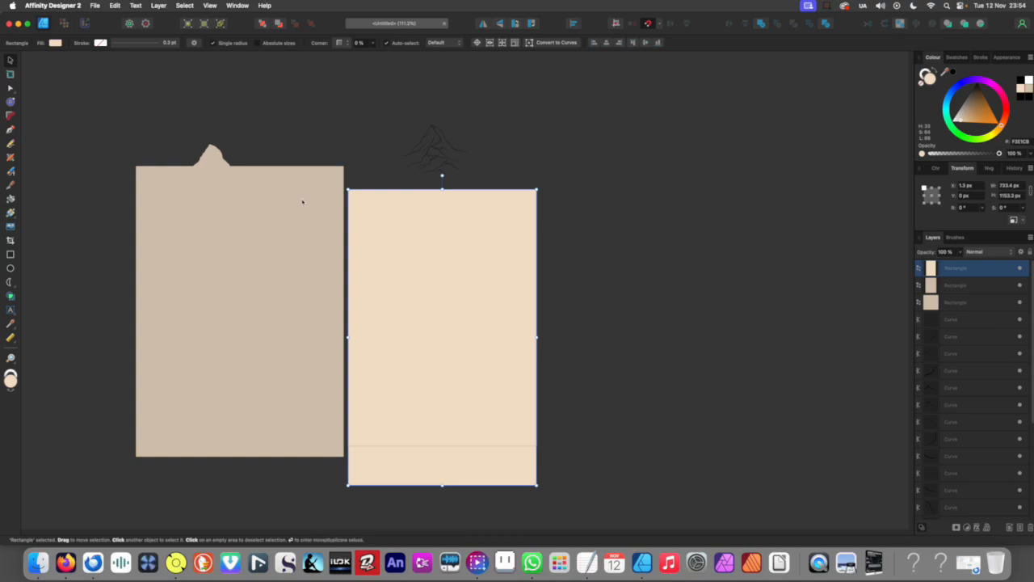
Select the leftover beige shapes beside the page and delete them.
key("b")
key("v")
left_click_drag(108, 107, 330, 472)
key("Delete")
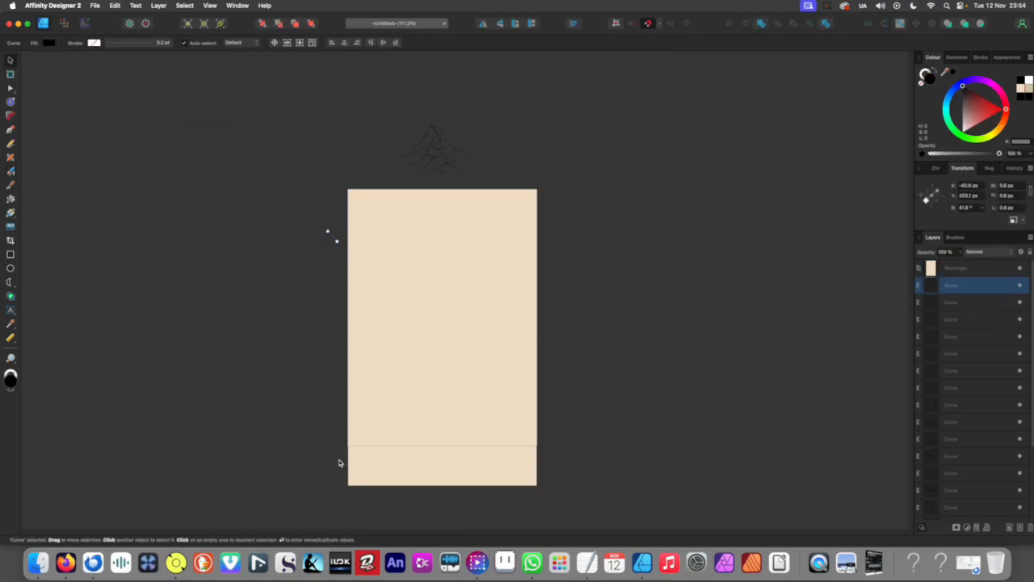
left_click_drag(314, 215, 340, 249)
Select all the mountain strokes above the page and move them down onto its upper part.
left_click_drag(354, 99, 493, 181)
left_click_drag(461, 151, 447, 259)
left_click(573, 298)
scroll(426, 392, "up", 5)
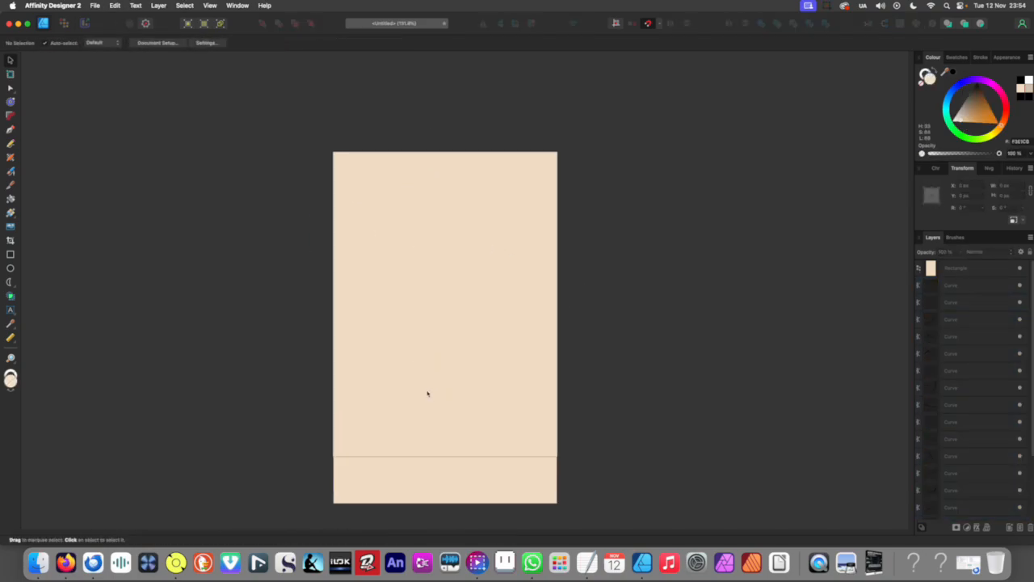
Shorten the cream rectangle to a height of 1000 px so its lower edge matches the page.
left_click(451, 517)
left_click_drag(450, 522, 451, 469)
left_click_drag(412, 276, 396, 339)
scroll(401, 327, "down", 2)
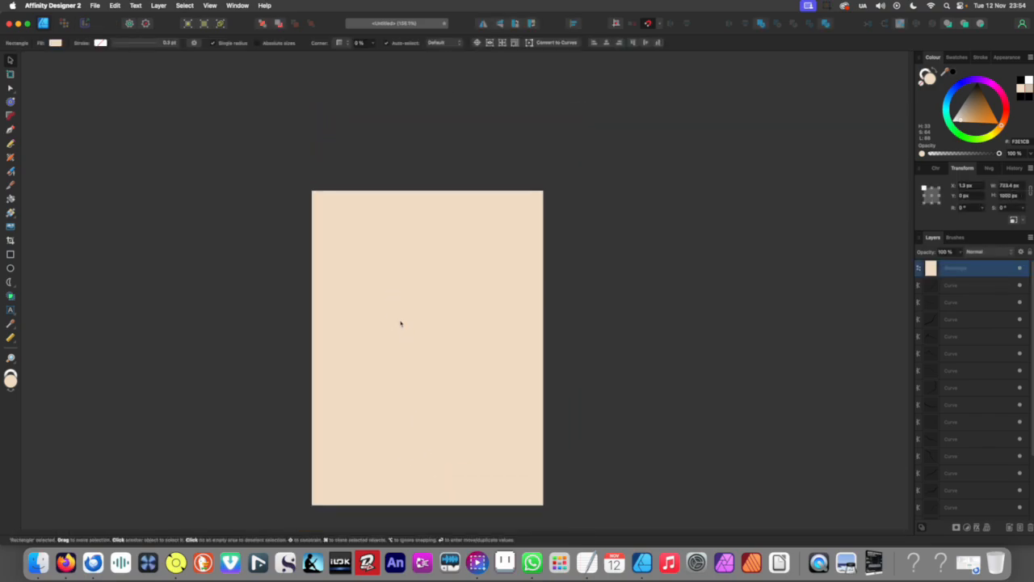
Send the cream rectangle behind all the mountain strokes as the page background and deselect it.
left_click(261, 23)
left_click(353, 161)
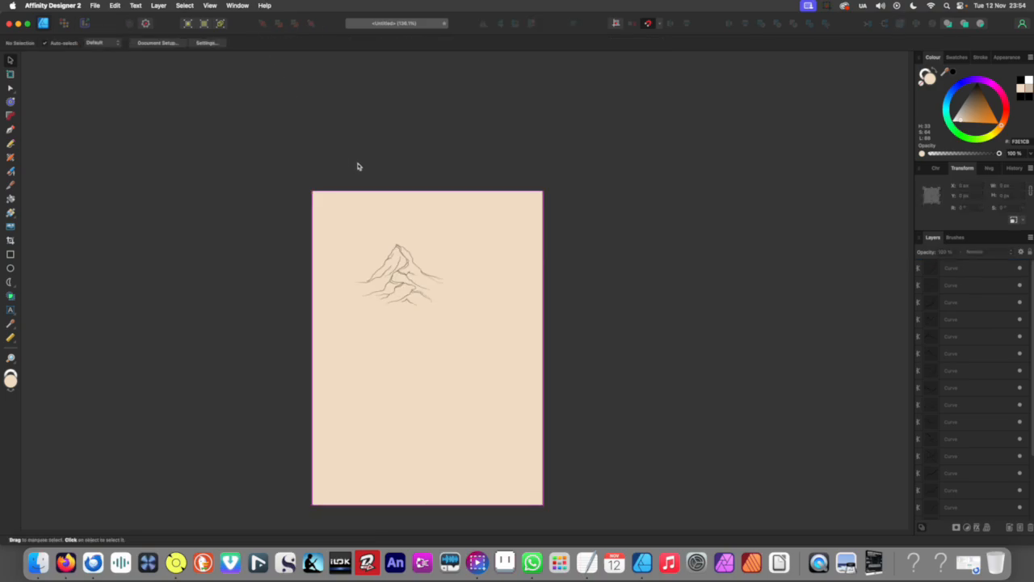
scroll(402, 217, "up", 4)
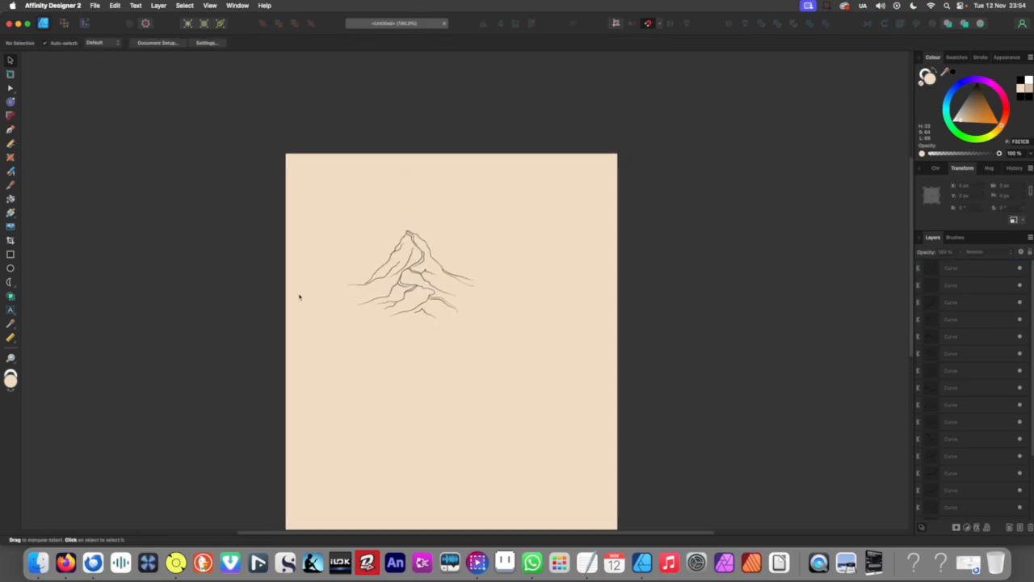
scroll(386, 234, "down", 3)
scroll(364, 230, "up", 2)
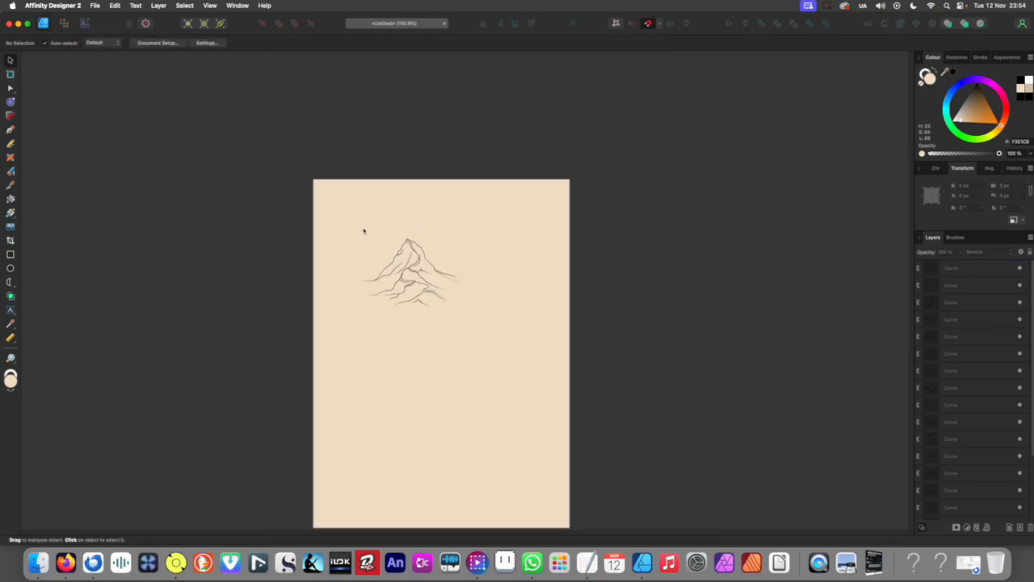
Duplicate all the mountain strokes and offset the copy diagonally down so that it overlaps the original.
left_click_drag(341, 160, 514, 373)
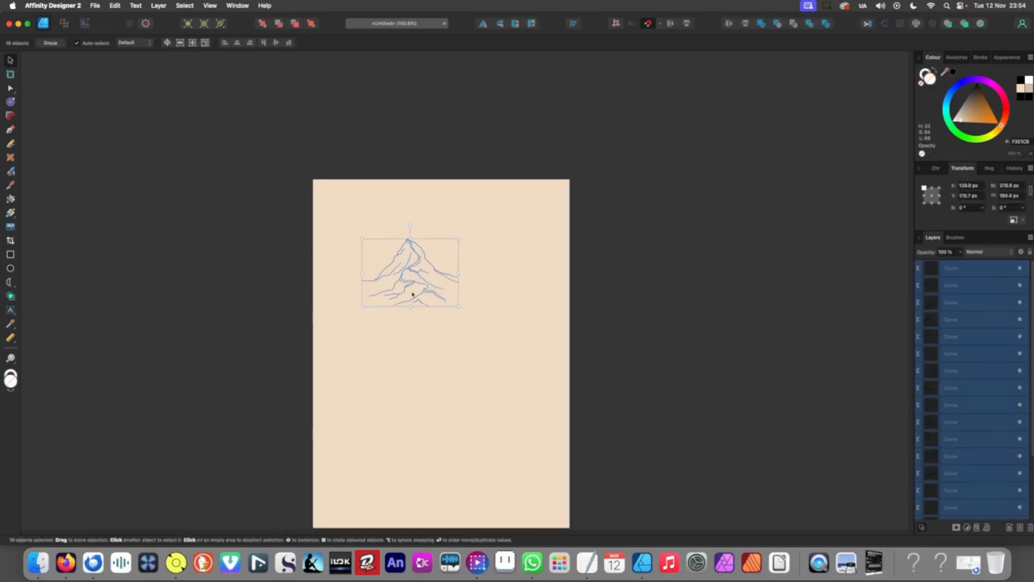
left_click_drag(433, 297, 458, 325)
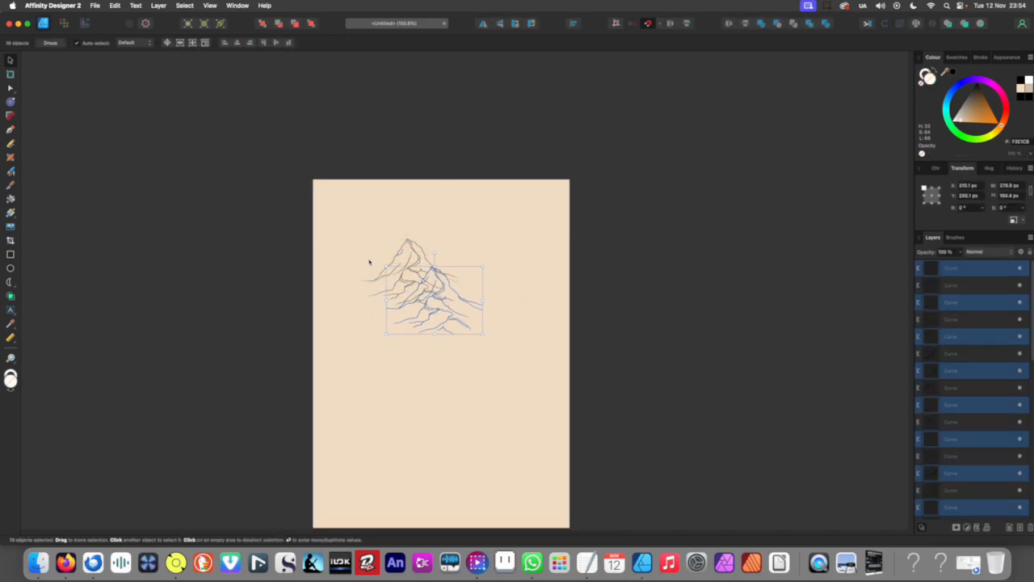
left_click(628, 351)
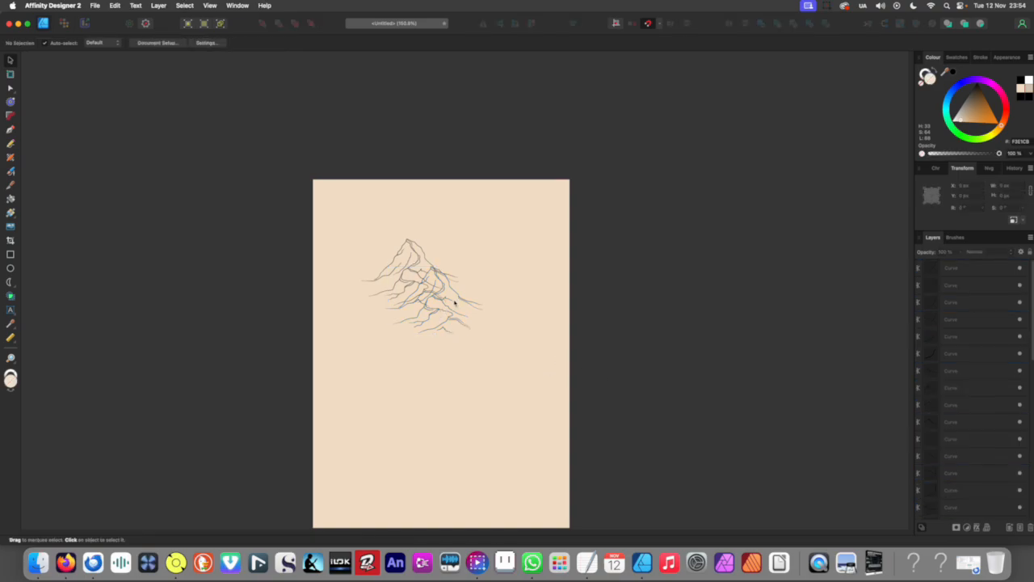
Undo the overlapping duplicate of the mountain and clear the selection.
key("super+z")
key("super+z")
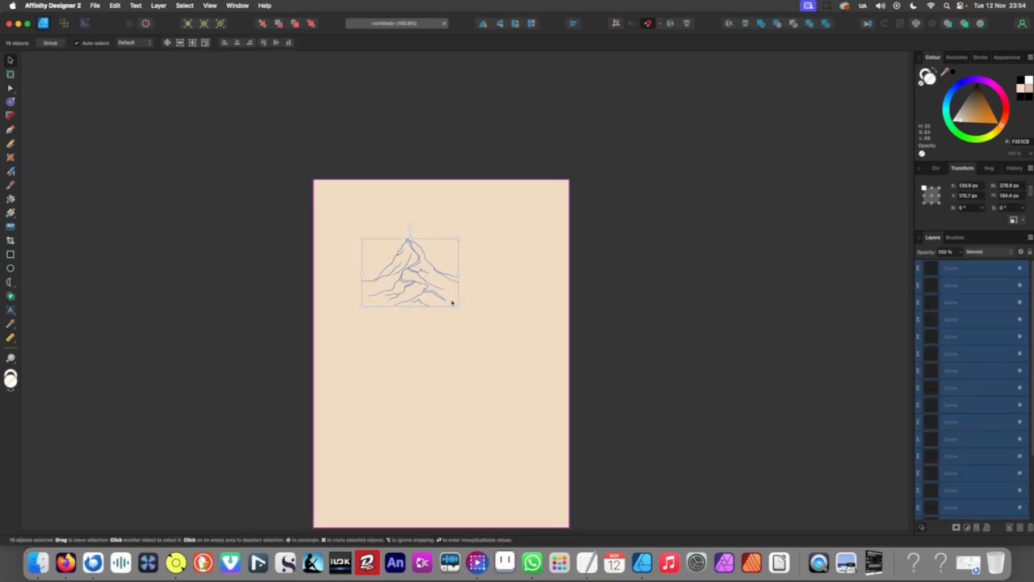
left_click(278, 246)
Set up the Pen tool with a medium green fill for tracing the mountain's silhouette.
scroll(380, 259, "up", 2)
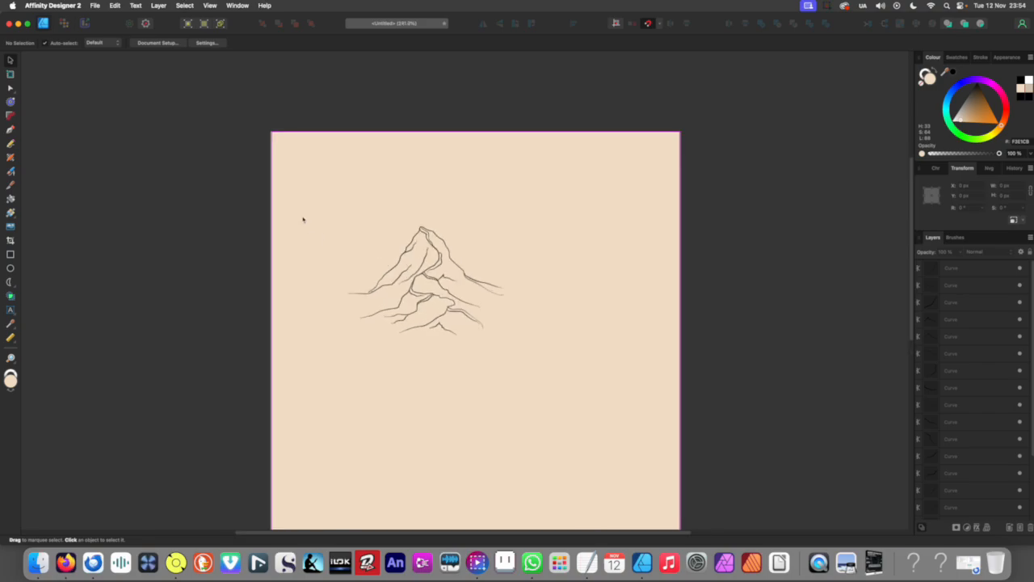
left_click(10, 131)
scroll(400, 254, "up", 3)
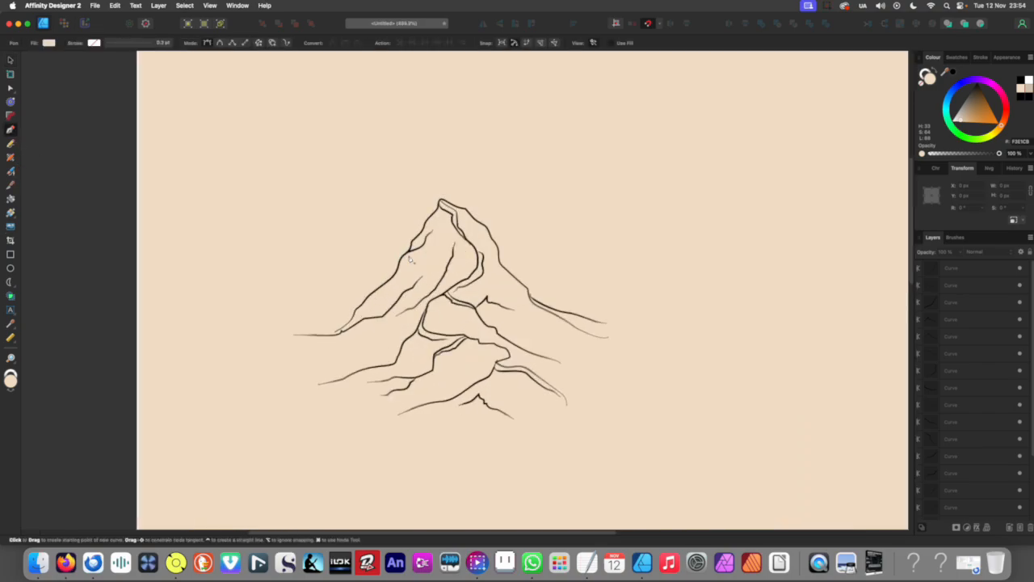
left_click_drag(993, 113, 969, 143)
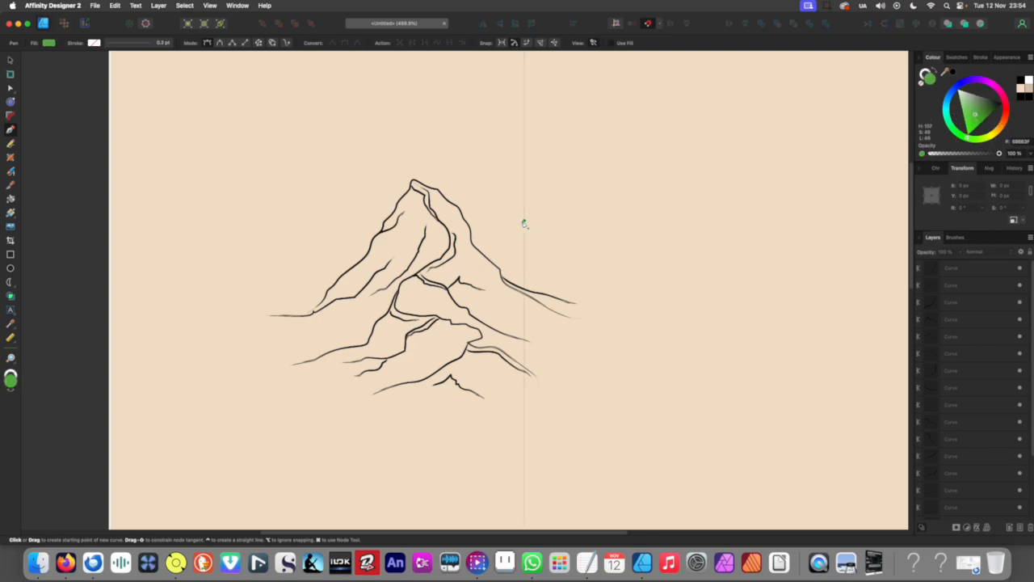
scroll(482, 226, "up", 3)
left_click_drag(482, 231, 509, 217)
scroll(437, 195, "down", 5)
key("v")
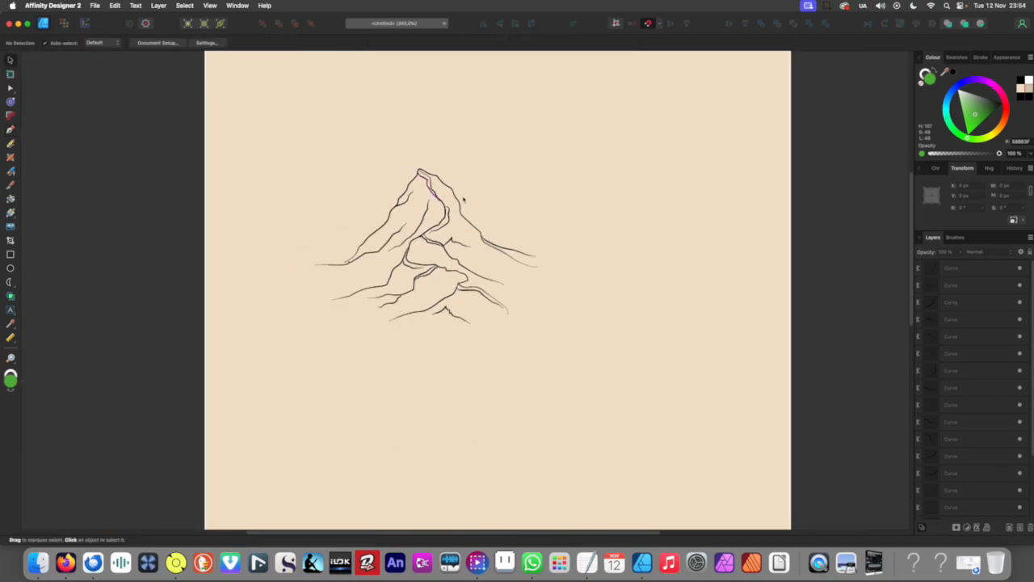
scroll(463, 190, "up", 3)
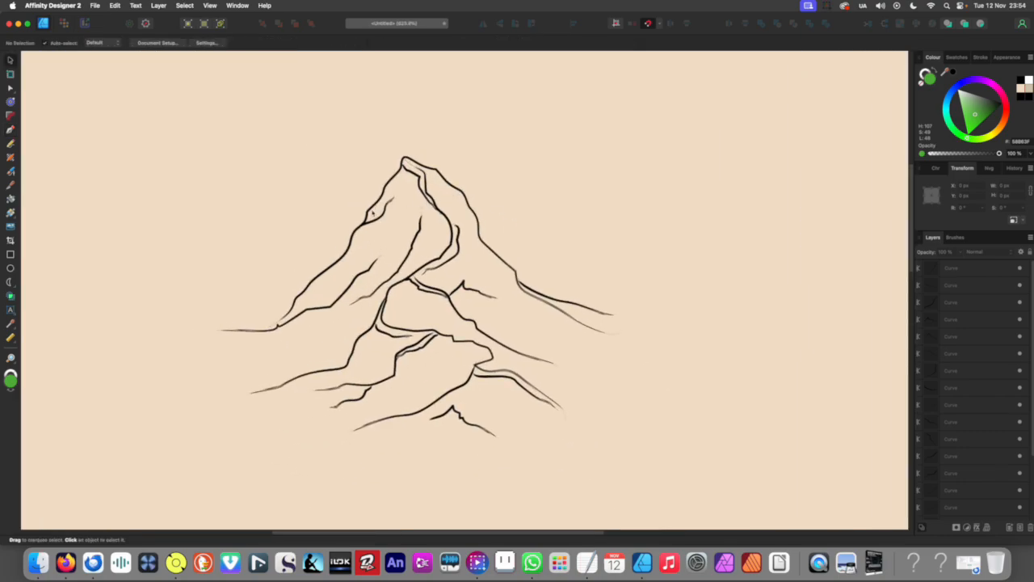
key("p")
scroll(398, 156, "up", 2)
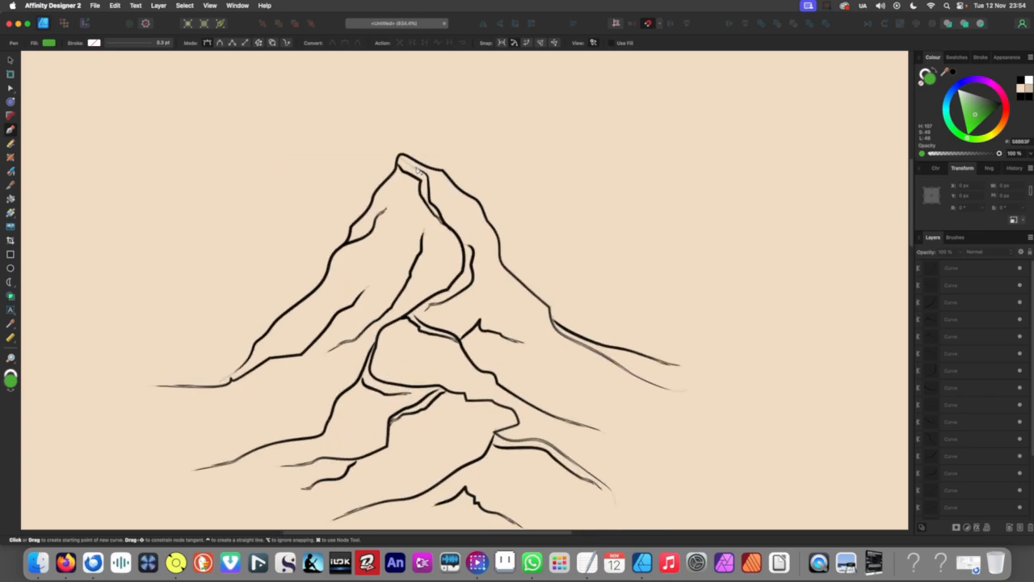
Start a Pen outline at the summit and trace the mountain's right ridge down to its outer end.
left_click(400, 152)
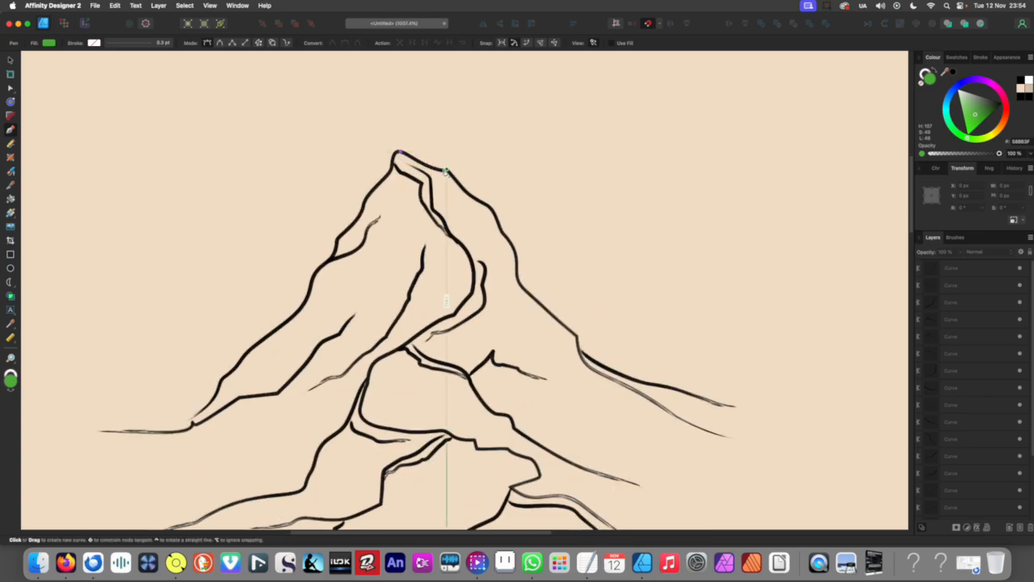
left_click(447, 170)
left_click(487, 205)
left_click(501, 230)
left_click(518, 278)
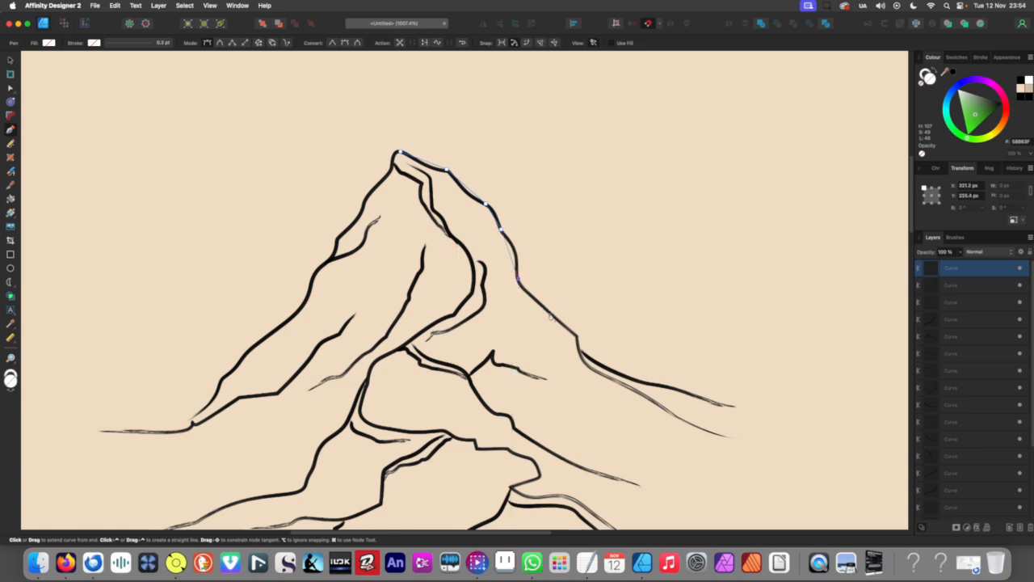
left_click(577, 334)
left_click(600, 366)
left_click(671, 389)
left_click(735, 409)
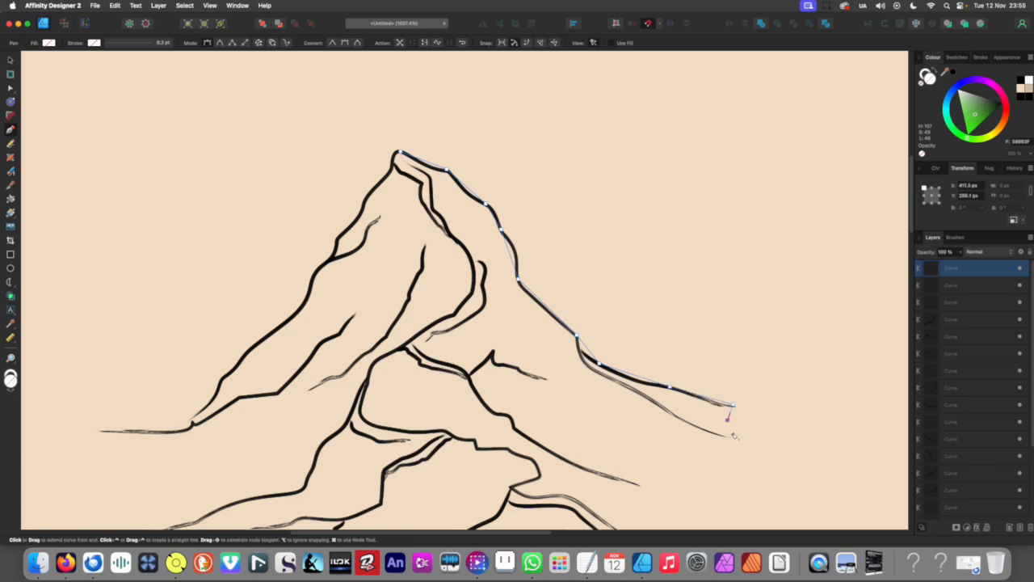
Continue the Pen outline around the ends of the lower right slopes and along the mountain's base.
scroll(662, 246, "down", 5)
left_click(669, 255)
left_click(635, 271)
left_click(599, 288)
left_click(603, 308)
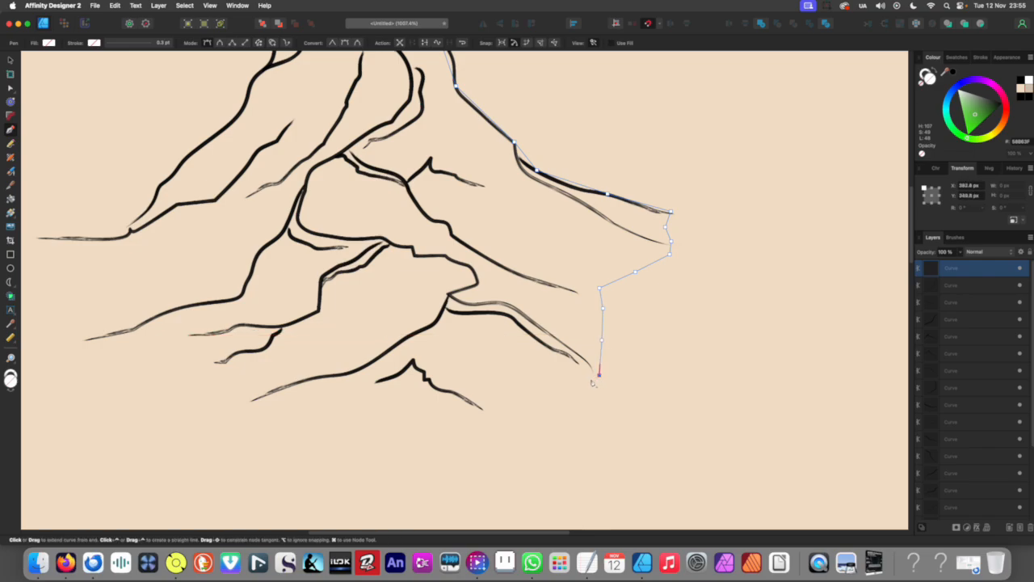
left_click(530, 372)
left_click(489, 410)
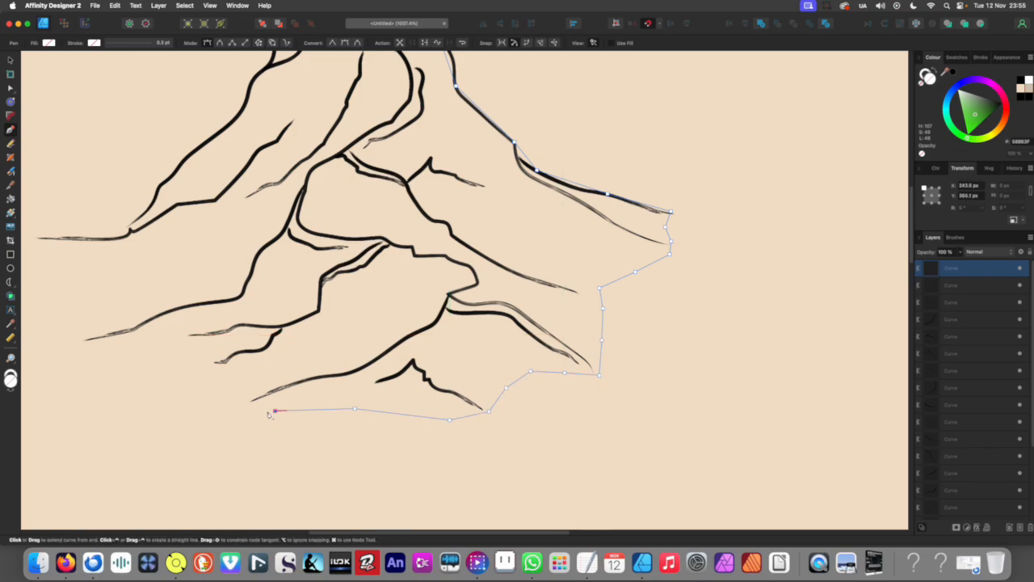
Continue the Pen outline around the lower left slope ends and the far tip of the left foothill line.
scroll(272, 413, "left", 5)
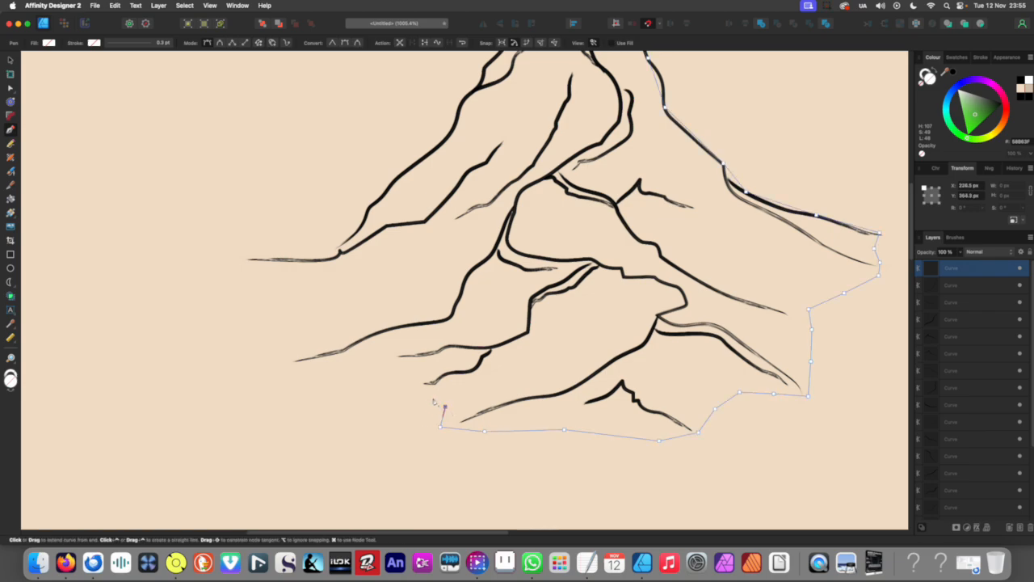
left_click_drag(283, 361, 299, 348)
scroll(263, 299, "up", 5)
scroll(262, 299, "left", 4)
left_click(316, 391)
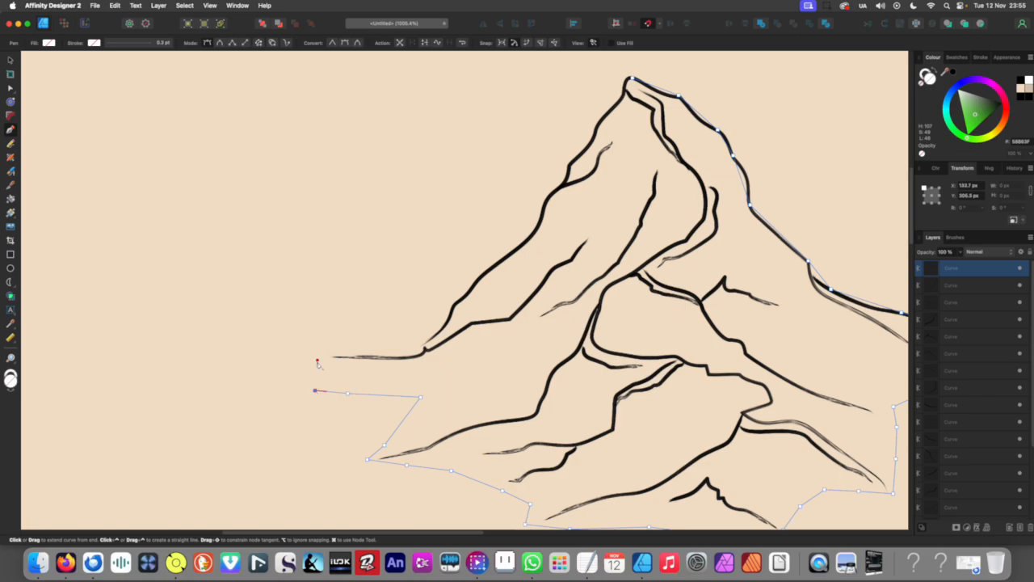
left_click(286, 374)
left_click(350, 351)
Trace the mountain's left ridge up to the summit and close the outline there.
scroll(495, 266, "up", 5)
scroll(494, 266, "right", 5)
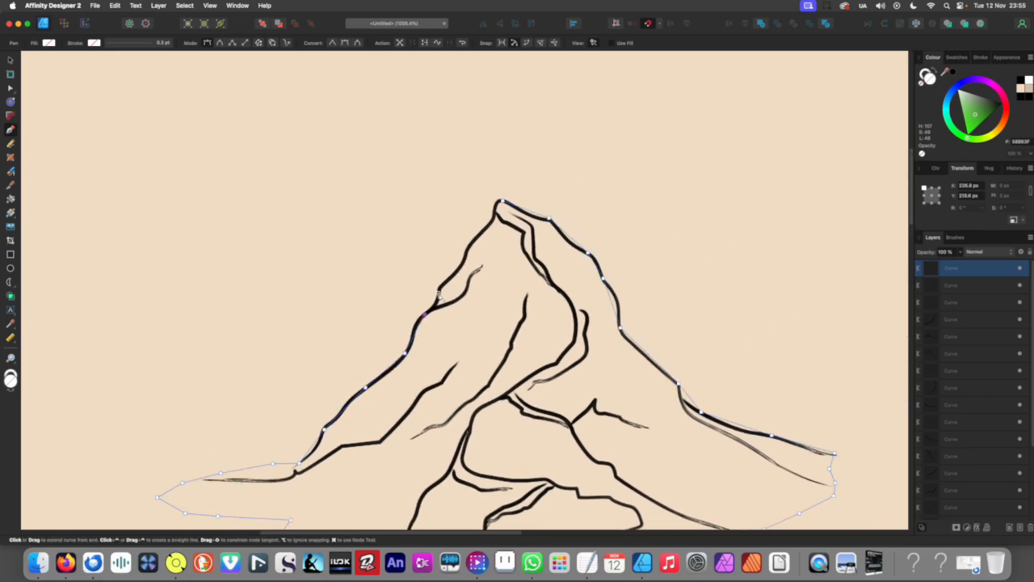
left_click(467, 253)
key("Escape")
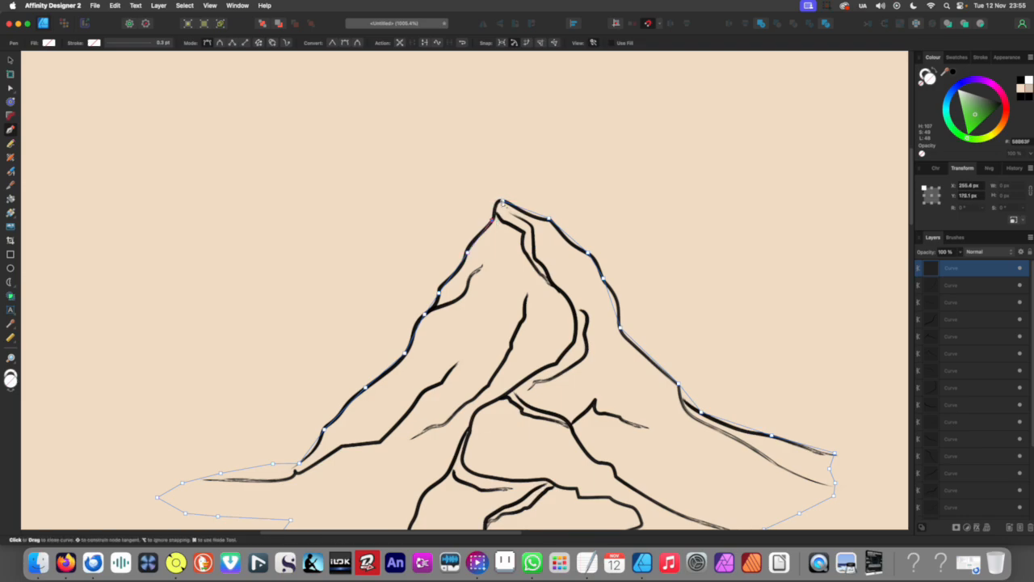
Fill the traced mountain silhouette with a bright green.
scroll(498, 219, "down", 5)
scroll(497, 219, "down", 2)
mouse_move(983, 103)
left_mouse_down()
mouse_move(1018, 90)
mouse_move(970, 115)
left_mouse_up()
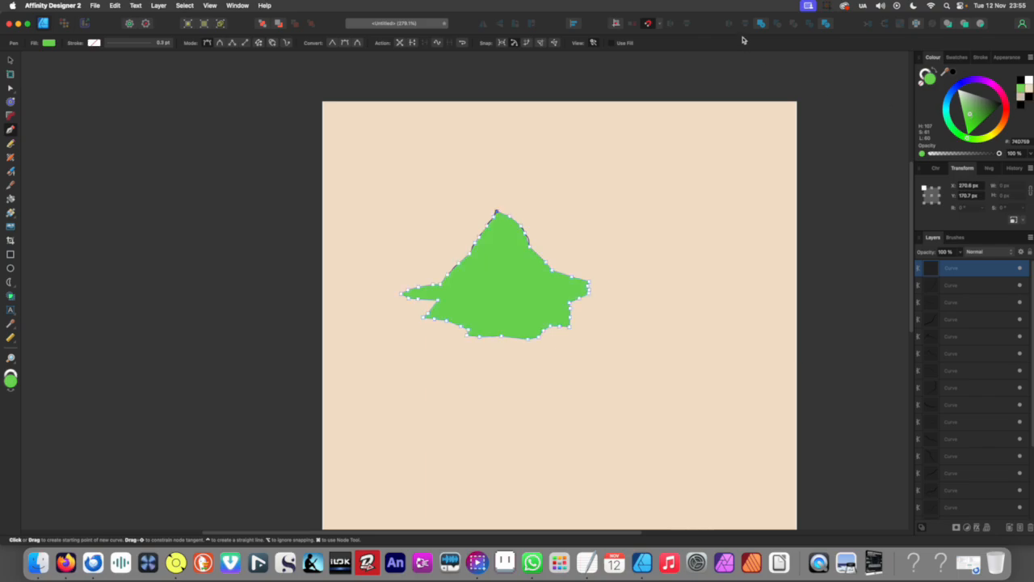
Arrange the green silhouette behind all the mountain strokes but in front of the cream background, and deselect it.
key("v")
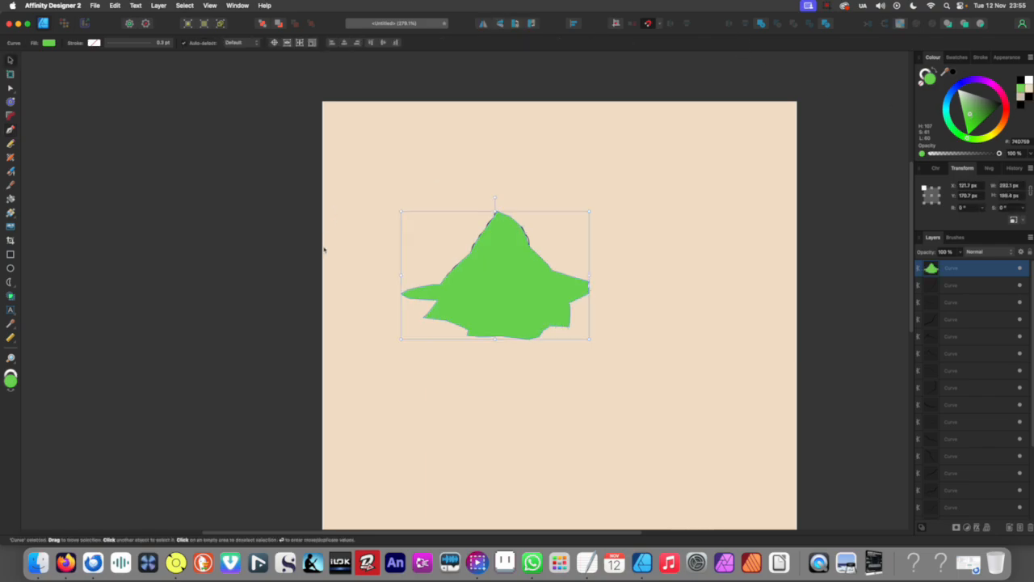
left_click(279, 25)
left_click(279, 24)
left_click(279, 24)
left_click(278, 24)
left_click(279, 24)
left_click(279, 24)
left_click(279, 24)
left_click(278, 24)
left_click(279, 24)
left_click(279, 24)
left_click(278, 25)
left_click(279, 24)
left_click(279, 24)
left_click(279, 24)
left_click(279, 24)
left_click(279, 25)
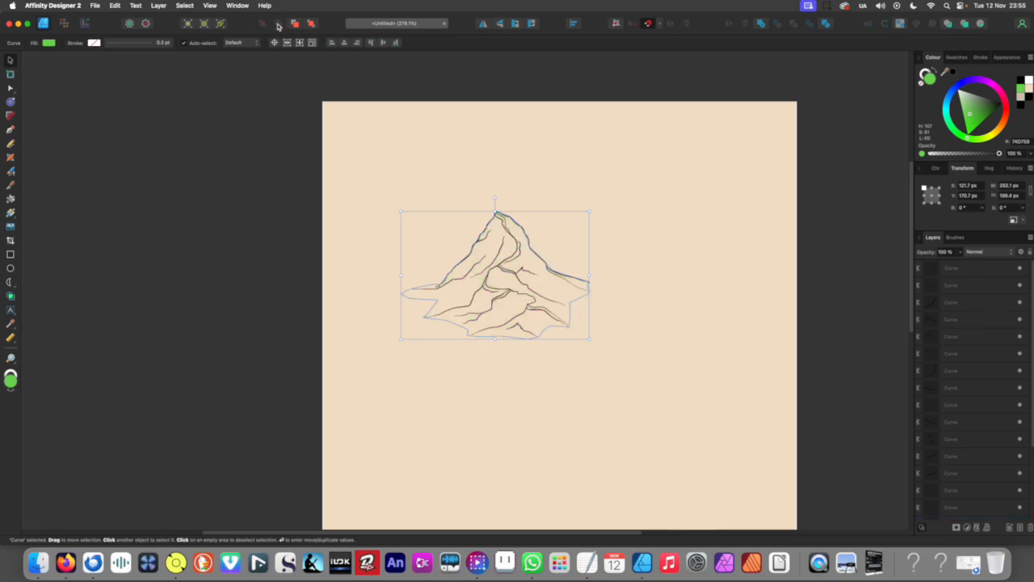
left_click(295, 23)
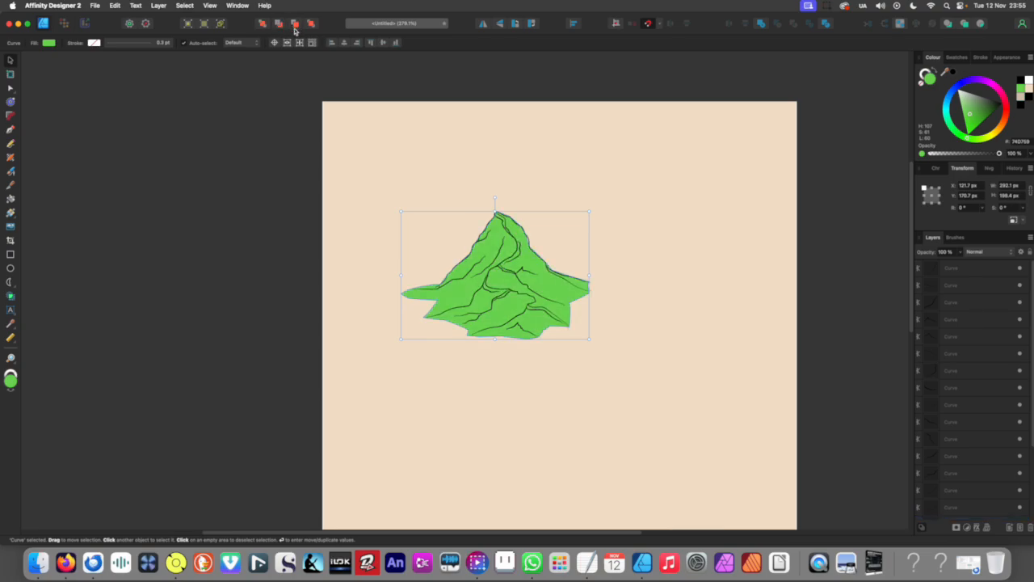
left_click(274, 193)
Adjust the green silhouette's summit node so the outline sits on the peak's brush stroke.
scroll(409, 281, "up", 2)
scroll(380, 287, "right", 3)
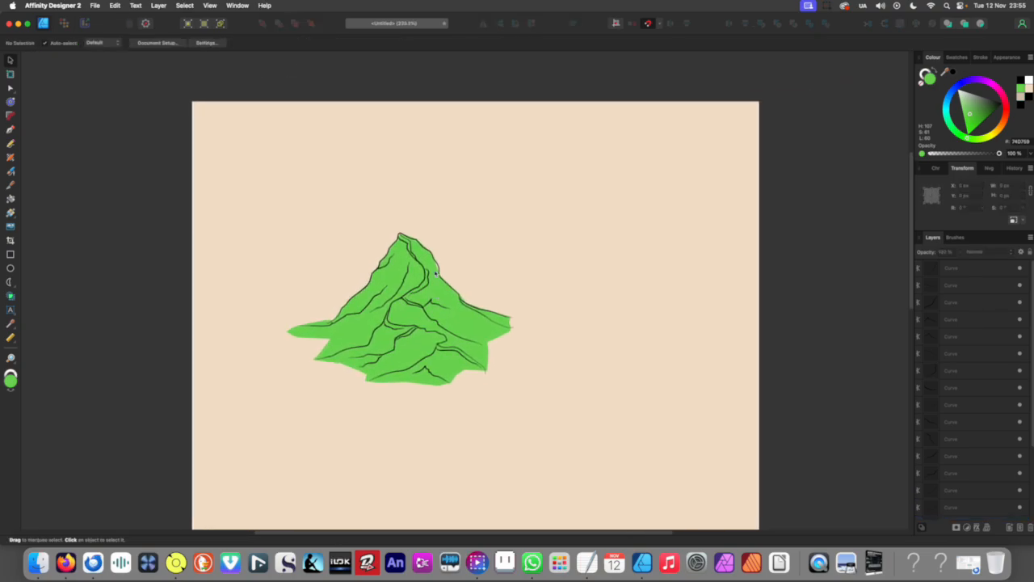
scroll(419, 254, "up", 6)
double_click(427, 263)
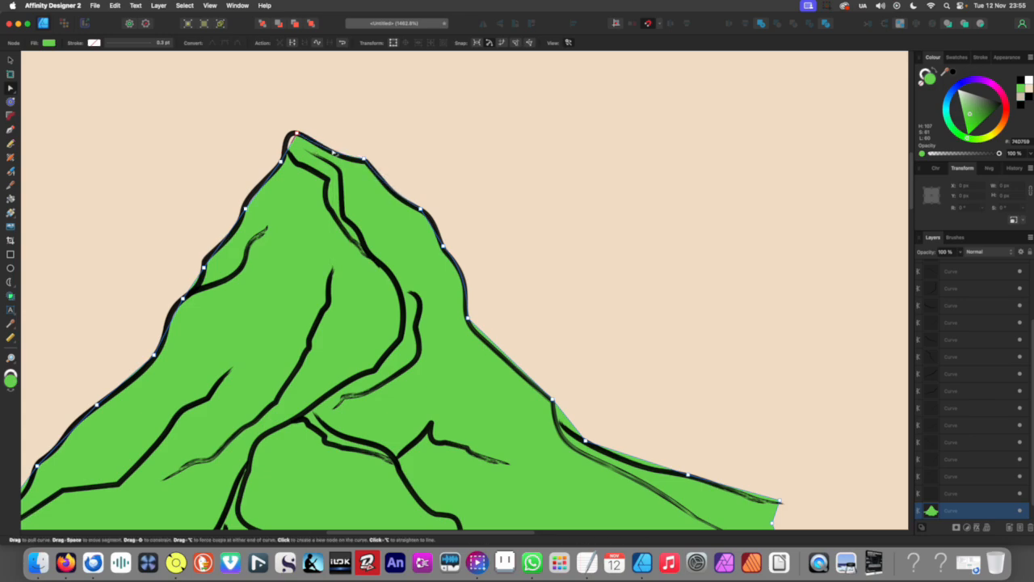
left_click(295, 134)
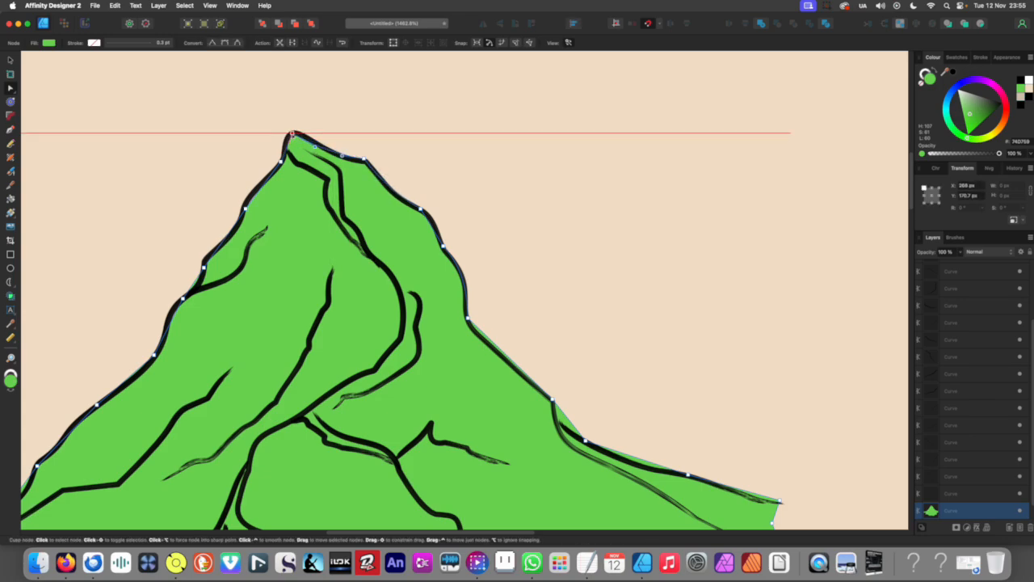
scroll(444, 243, "down", 5)
scroll(331, 343, "up", 5)
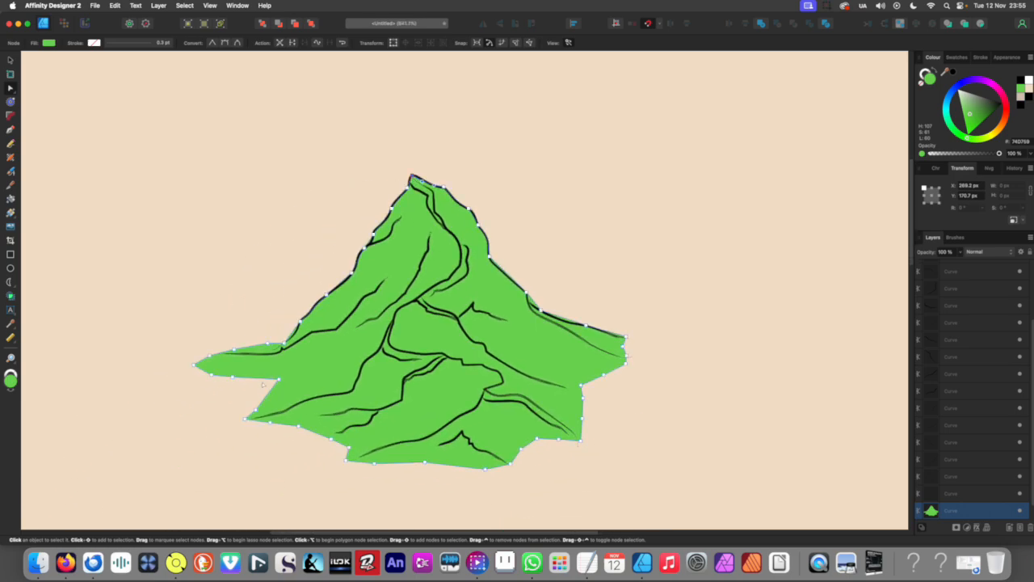
Reshape the silhouette's left foothill by removing surplus nodes and moving the two tip nodes onto the ends of the brush strokes.
left_click_drag(331, 343, 272, 363)
left_click_drag(183, 361, 261, 377)
scroll(230, 408, "down", 6)
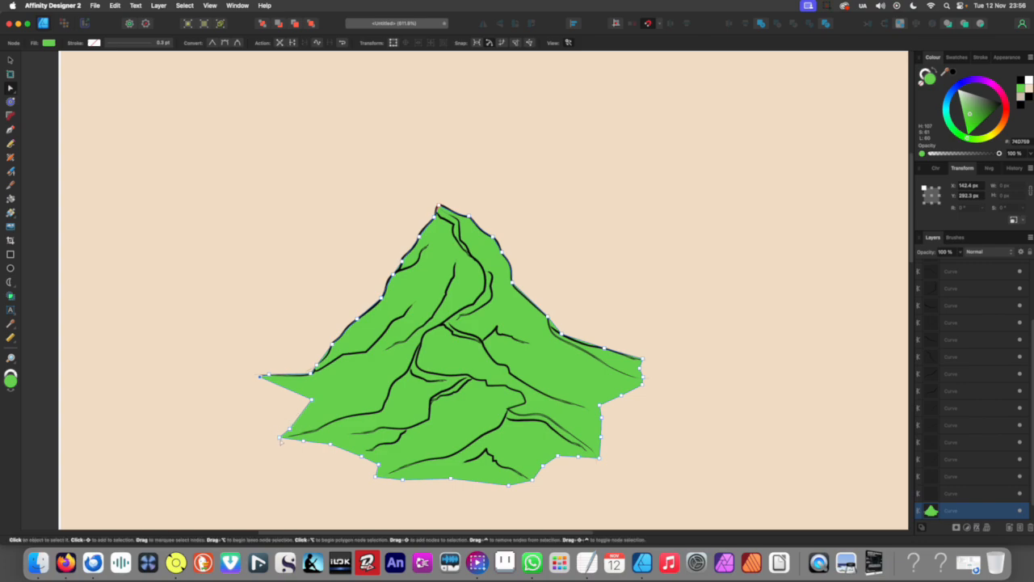
left_click_drag(287, 439, 285, 433)
scroll(433, 417, "down", 5)
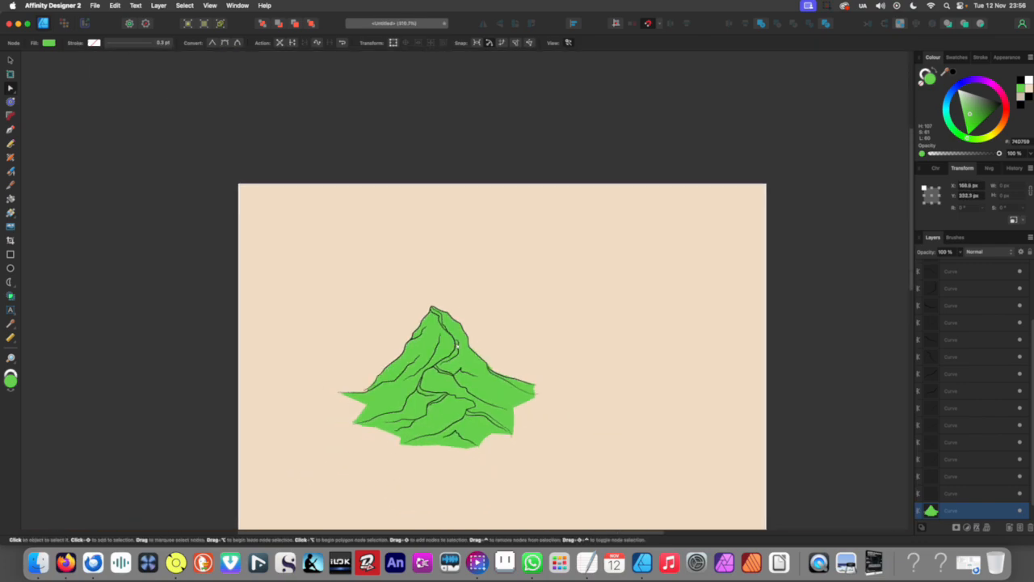
Bend the silhouette's lower right ridge segments inward so they follow the brush stroke.
scroll(476, 364, "up", 6)
scroll(506, 342, "up", 5)
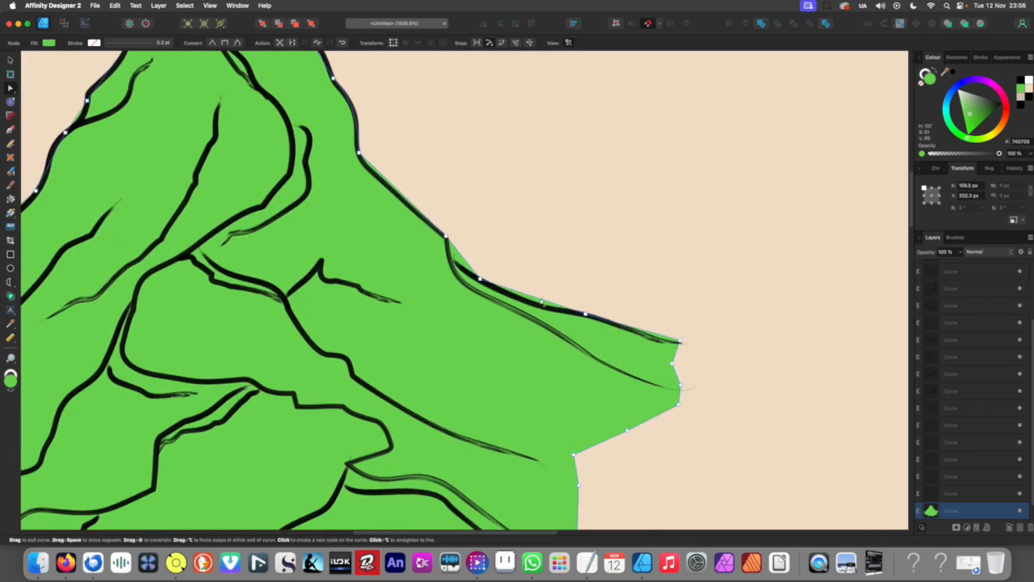
left_click(466, 264)
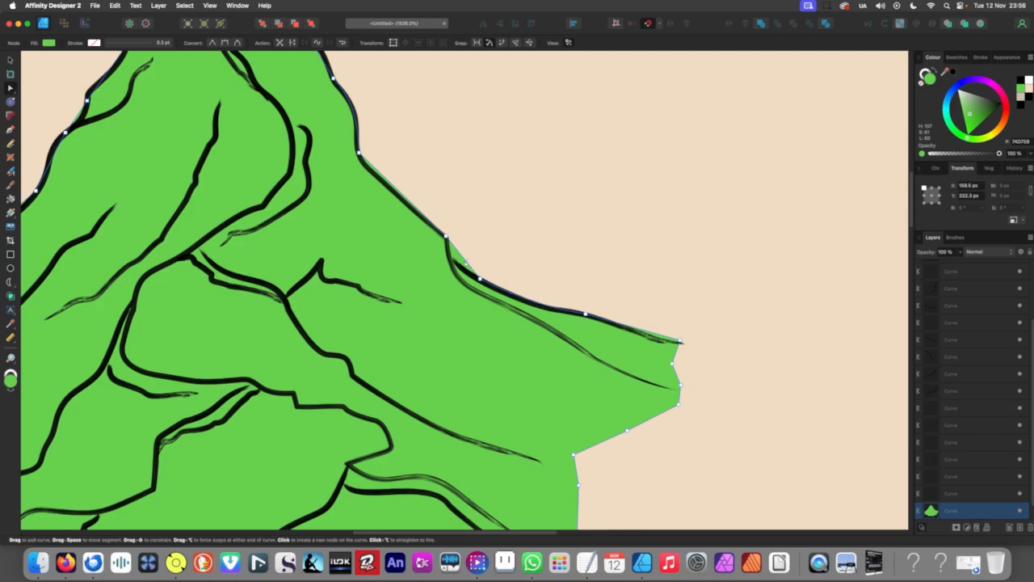
scroll(454, 261, "down", 8)
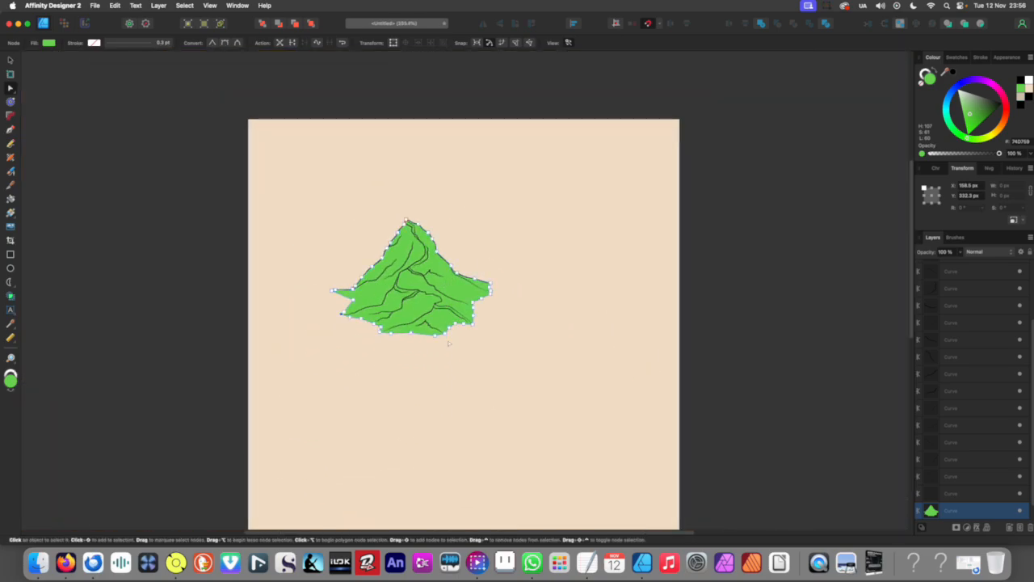
key("v")
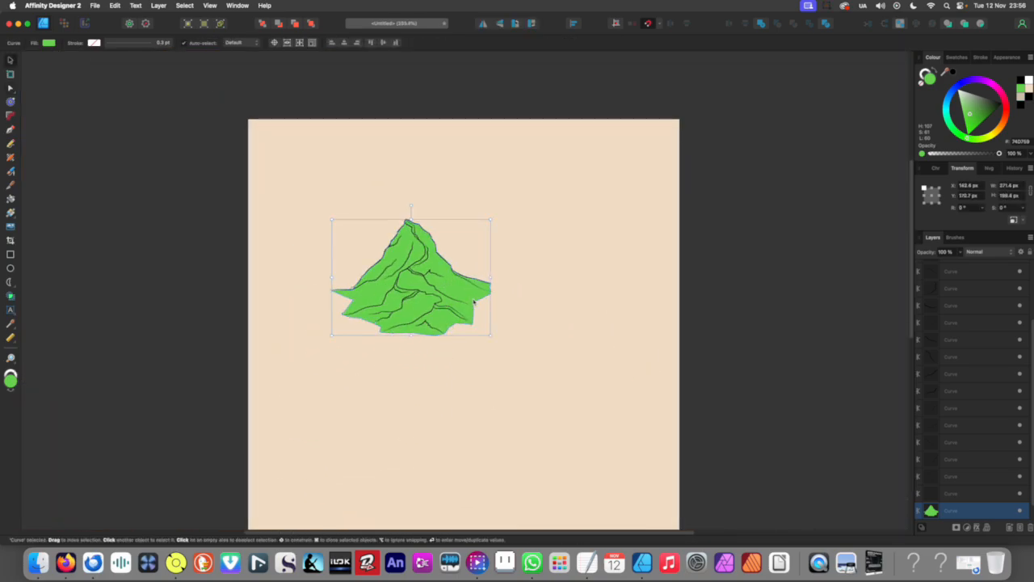
left_click_drag(471, 298, 577, 300)
key("super+z")
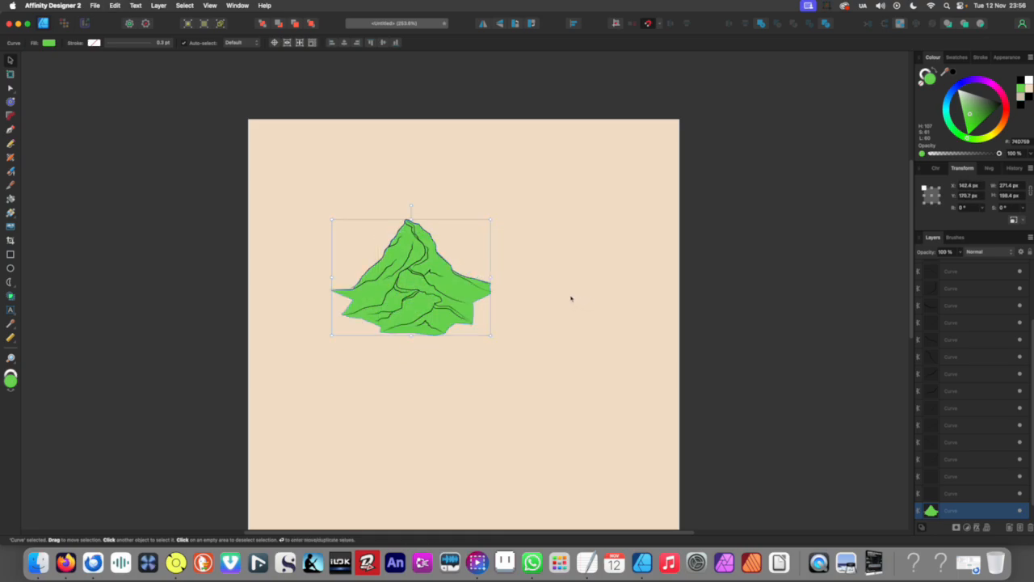
Recolour the green silhouette with the page background's cream using the colour picker, and deselect it.
key("i")
left_click(330, 294)
key("v")
left_click(286, 275)
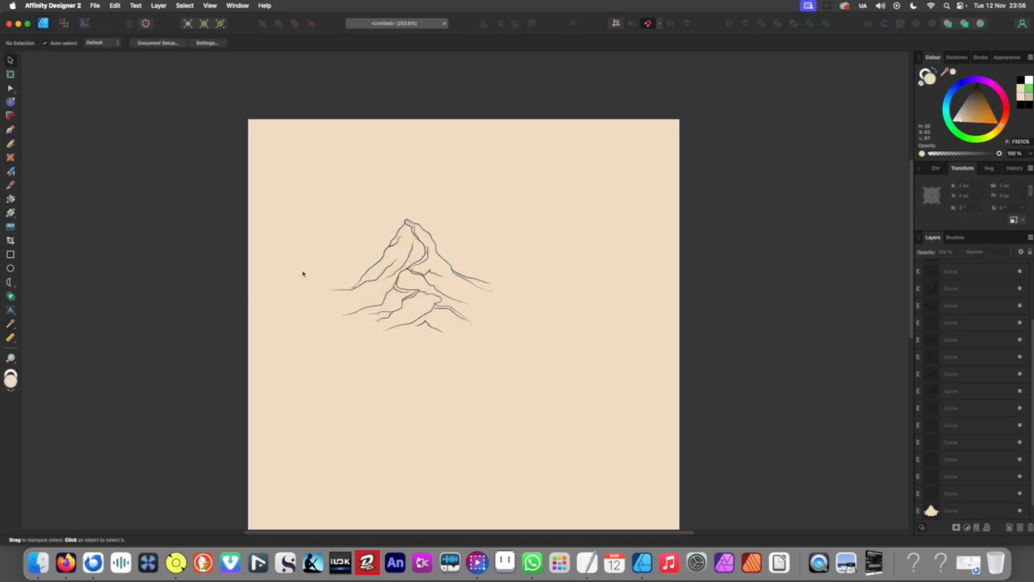
Select all the mountain strokes together with the cream silhouette and group them, leaving the background rectangle out.
scroll(341, 260, "down", 3)
left_click_drag(241, 227, 477, 350)
mouse_move(393, 267)
left_mouse_down()
mouse_move(229, 255)
mouse_move(440, 310)
mouse_move(383, 276)
left_mouse_up()
key("super+g")
left_click(599, 286)
scroll(443, 283, "up", 3)
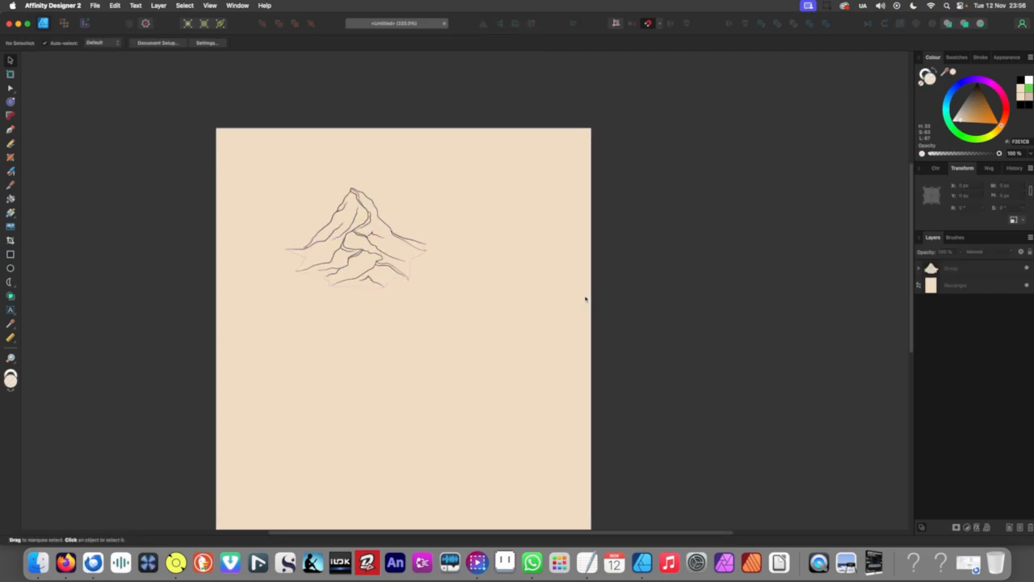
left_click(378, 278)
left_click_drag(379, 263, 356, 343)
left_click_drag(316, 307, 333, 332)
left_click_drag(383, 357, 415, 381)
left_click_drag(375, 353, 416, 371)
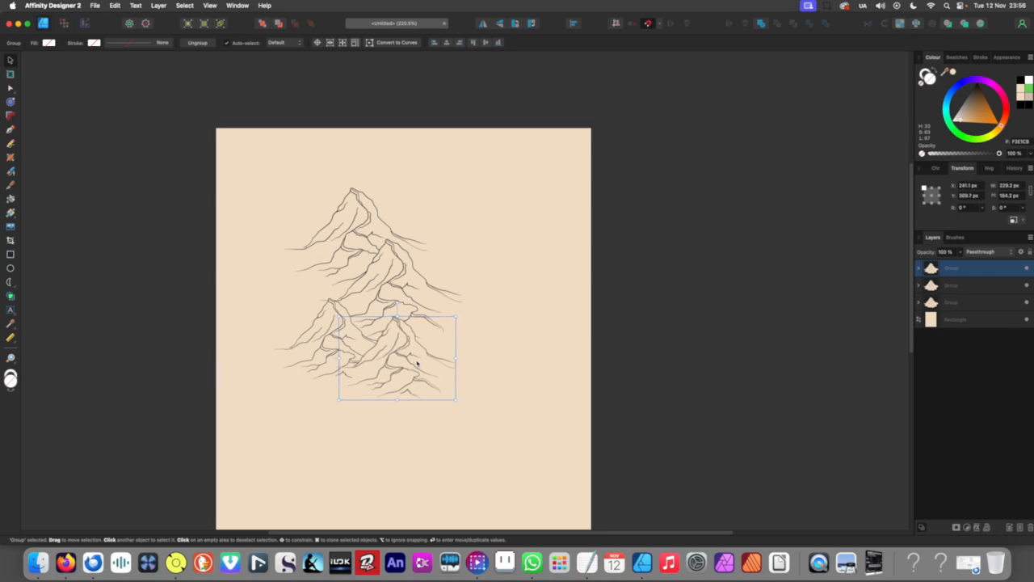
left_click(981, 57)
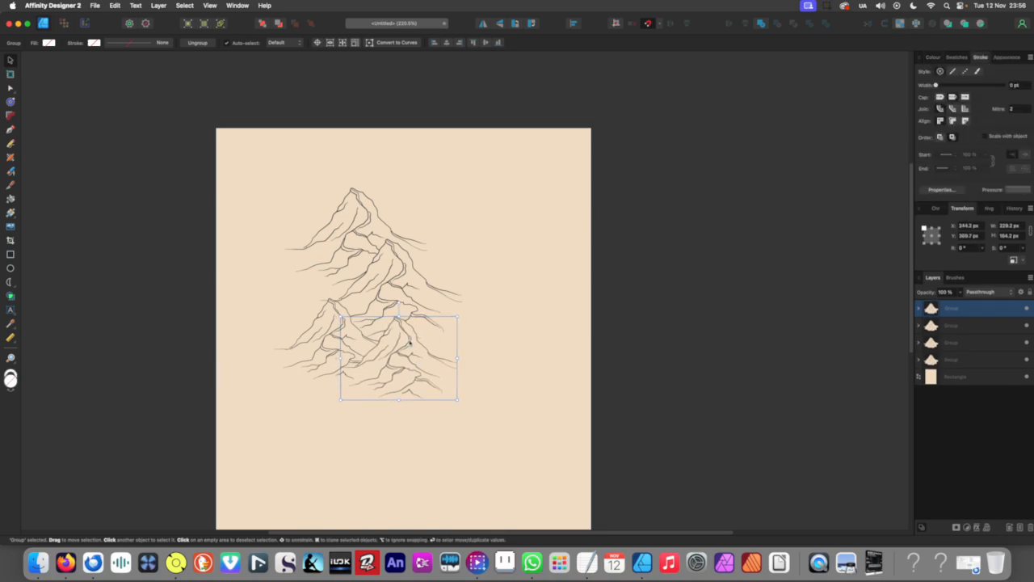
key("super+z")
key("super+z")
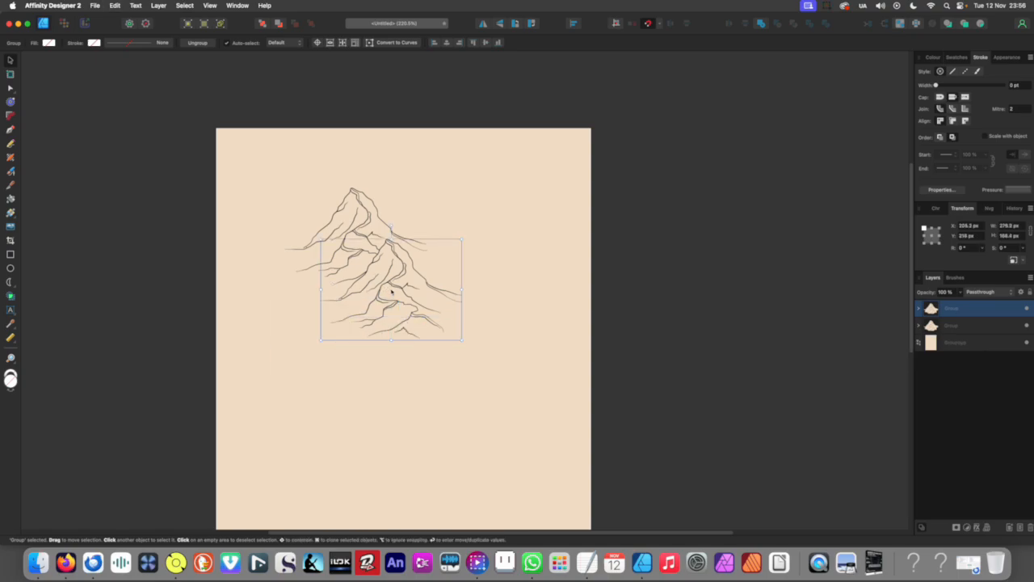
key("super+z")
Move the mountain group off the page onto the empty canvas beside it and ungroup it.
left_click_drag(353, 222, 668, 232)
scroll(668, 233, "right", 10)
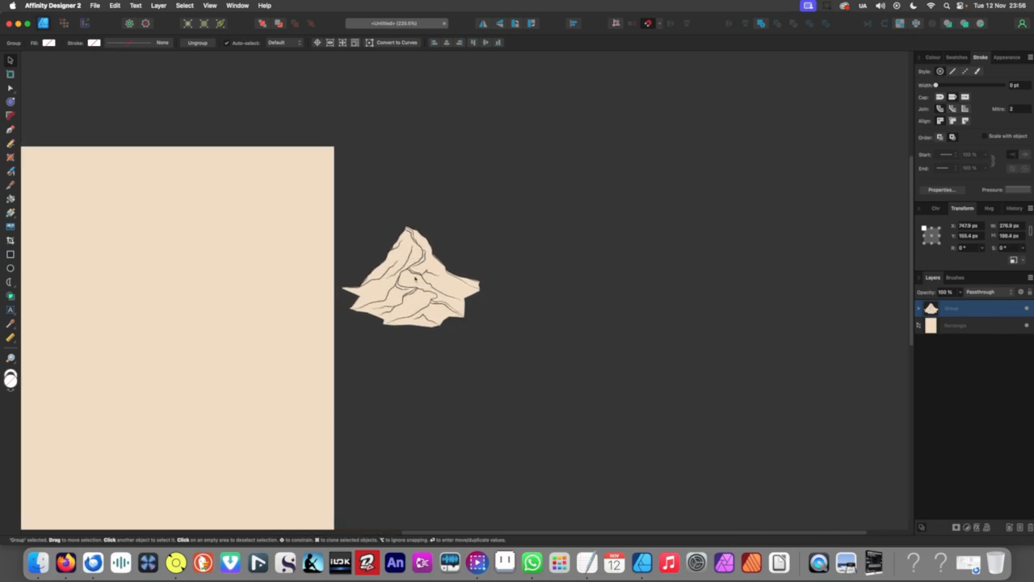
right_click(416, 272)
left_click(459, 332)
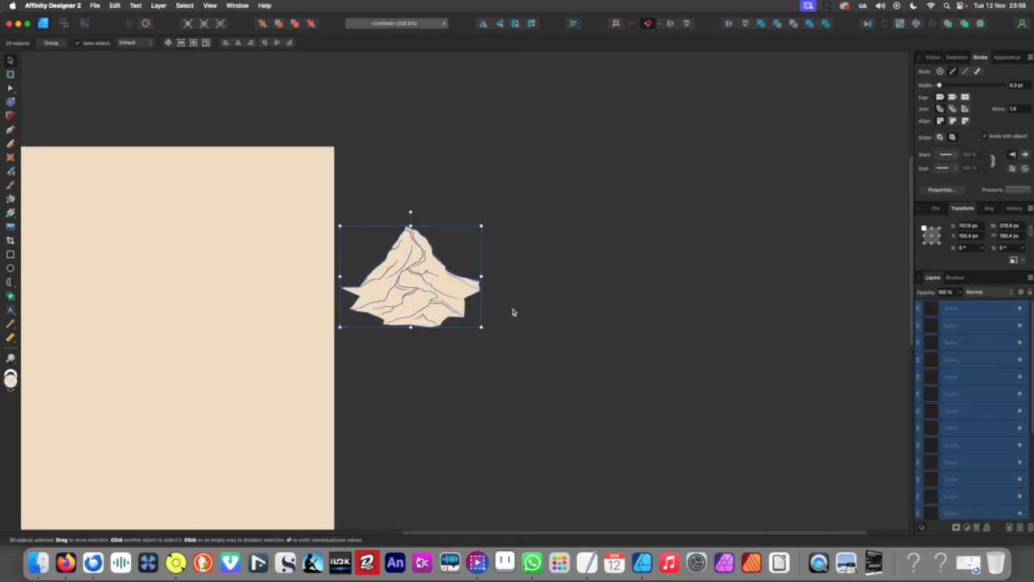
Examine the stroke width and scale-with-object settings of individual mountain strokes.
left_click(531, 228)
left_click(421, 278)
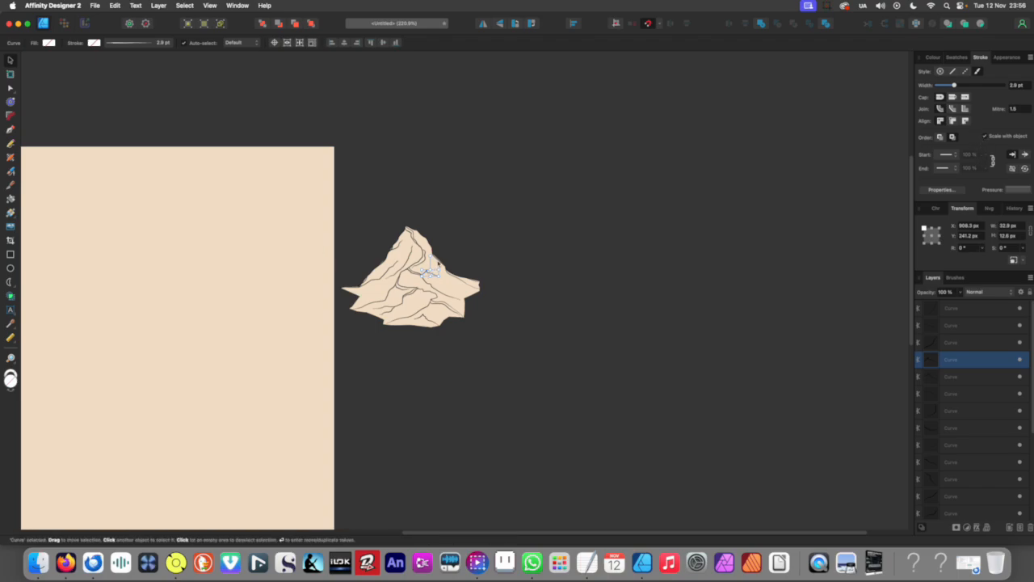
left_click(439, 262)
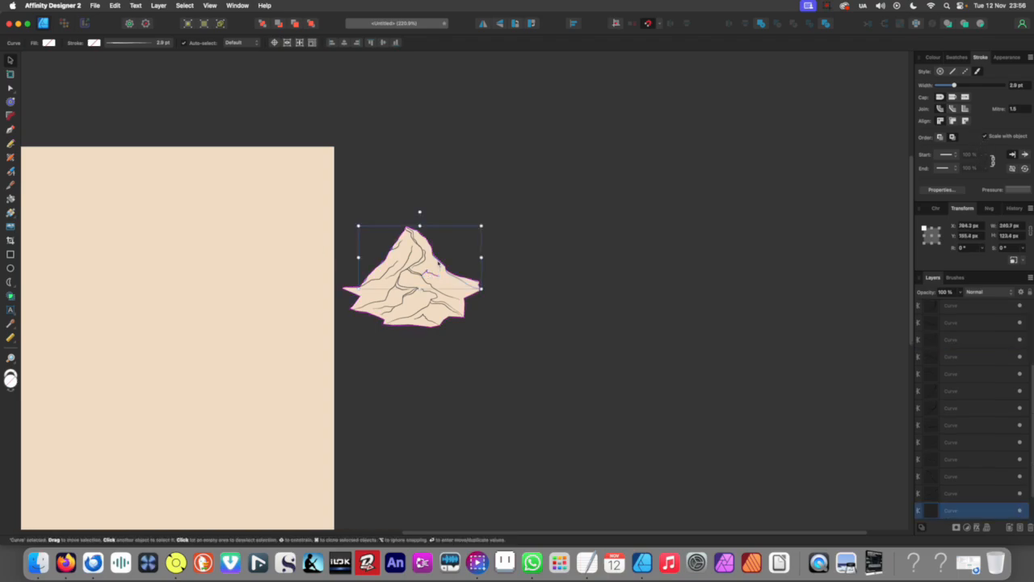
left_click(568, 239)
scroll(683, 211, "left", 5)
left_click(569, 272)
left_click(564, 280)
left_click(558, 286)
left_click(743, 179)
Regroup all the mountain parts and move the group back onto the upper part of the page.
left_click_drag(741, 168, 503, 321)
key("super+g")
left_click_drag(581, 291, 335, 278)
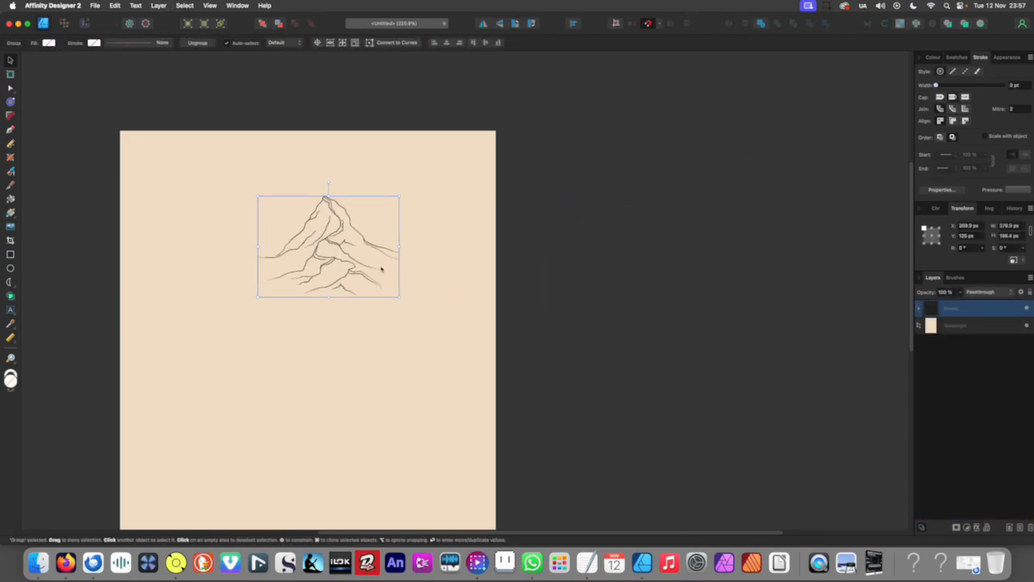
Add four overlapping copies of the mountain group staggered down the page, scaling the lower ones smaller, and deselect.
scroll(473, 280, "left", 5)
left_click_drag(473, 279, 349, 255)
left_click_drag(395, 287, 352, 366)
scroll(400, 281, "down", 5)
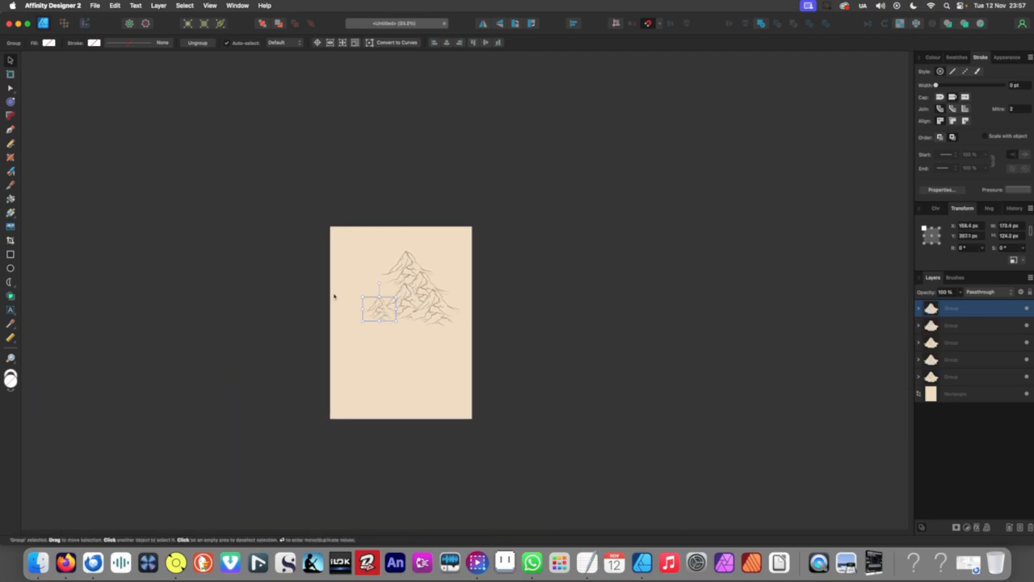
scroll(336, 294, "up", 4)
left_click(287, 276)
scroll(315, 287, "right", 3)
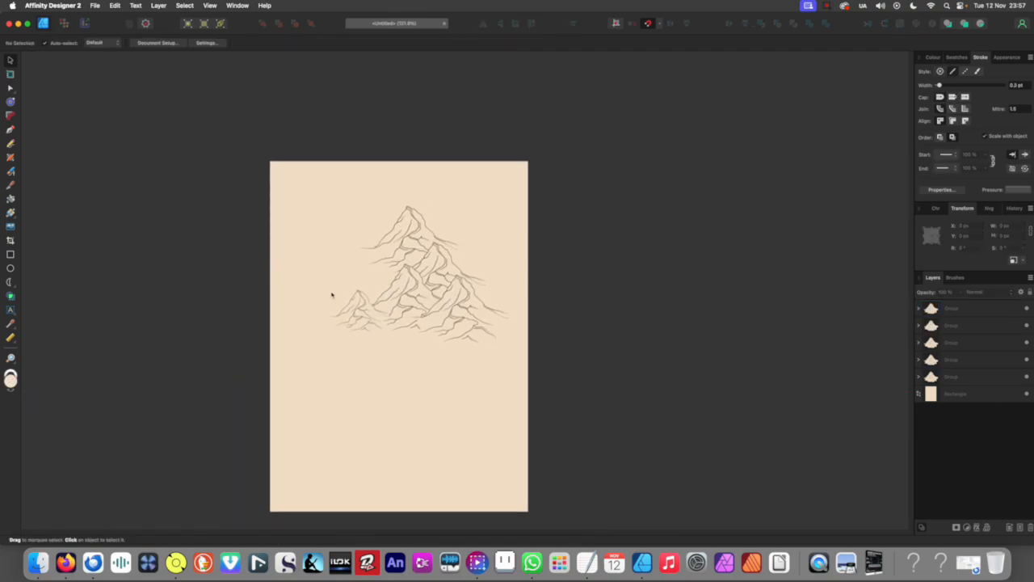
Move the lower right mountain and the smallest left mountain closer in towards the cluster.
left_click(457, 317)
left_click_drag(507, 344, 475, 328)
scroll(475, 328, "down", 5)
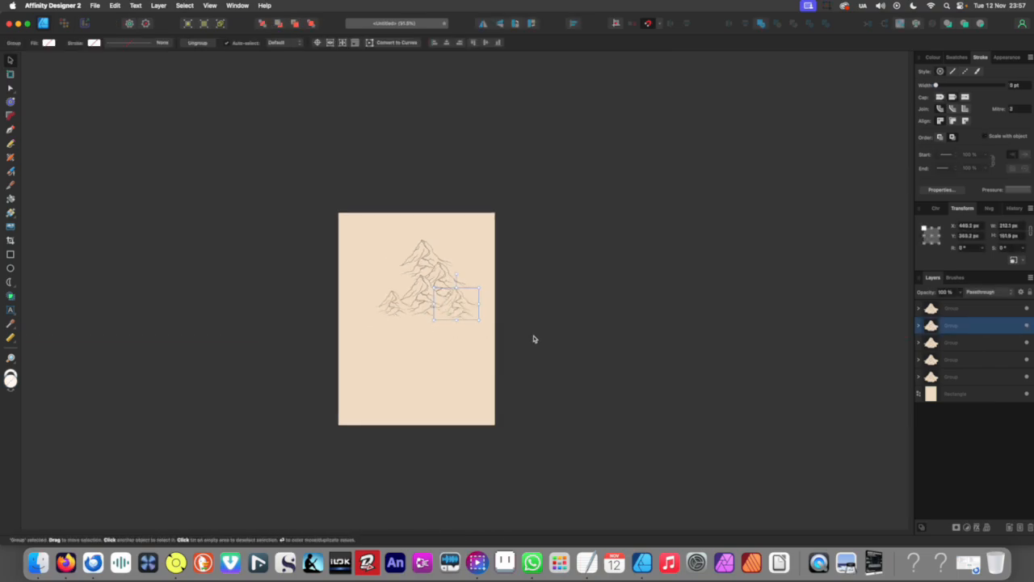
left_click(534, 340)
scroll(454, 305, "up", 3)
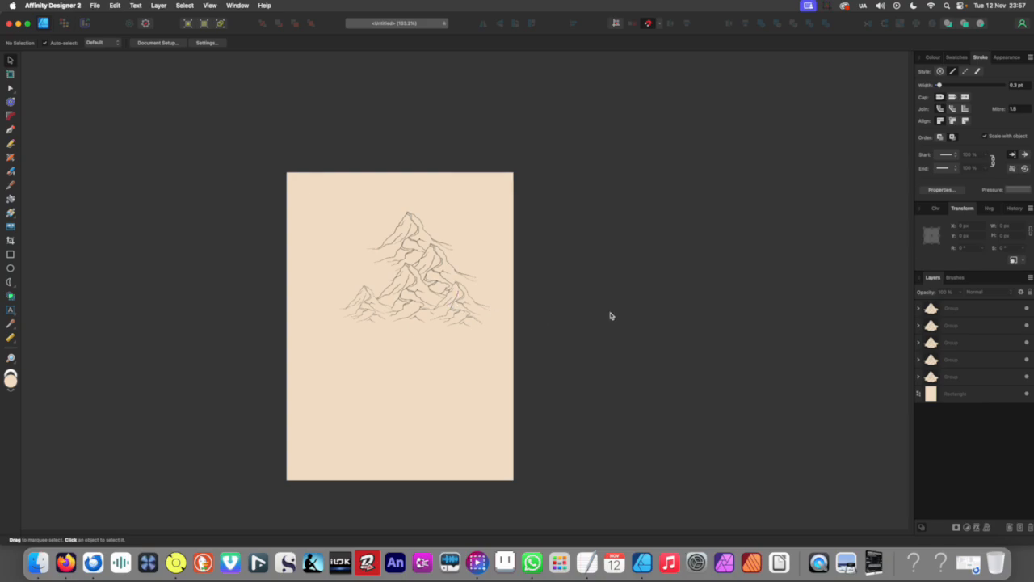
left_click(381, 316)
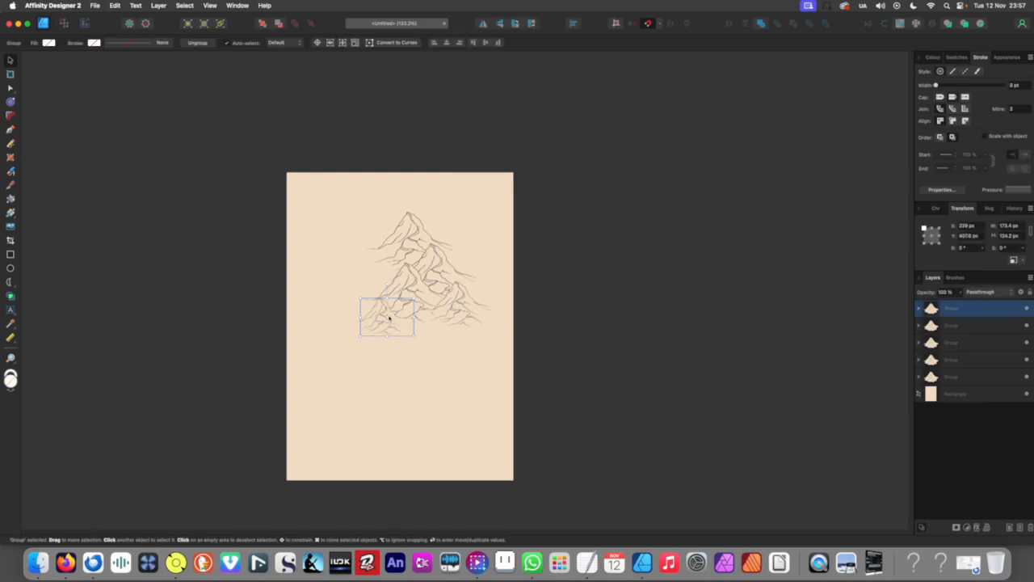
left_click(601, 265)
Duplicate the five mountains further down the page and bring the copies to the front.
scroll(496, 308, "down", 1)
scroll(496, 307, "down", 2)
left_click_drag(307, 192, 501, 356)
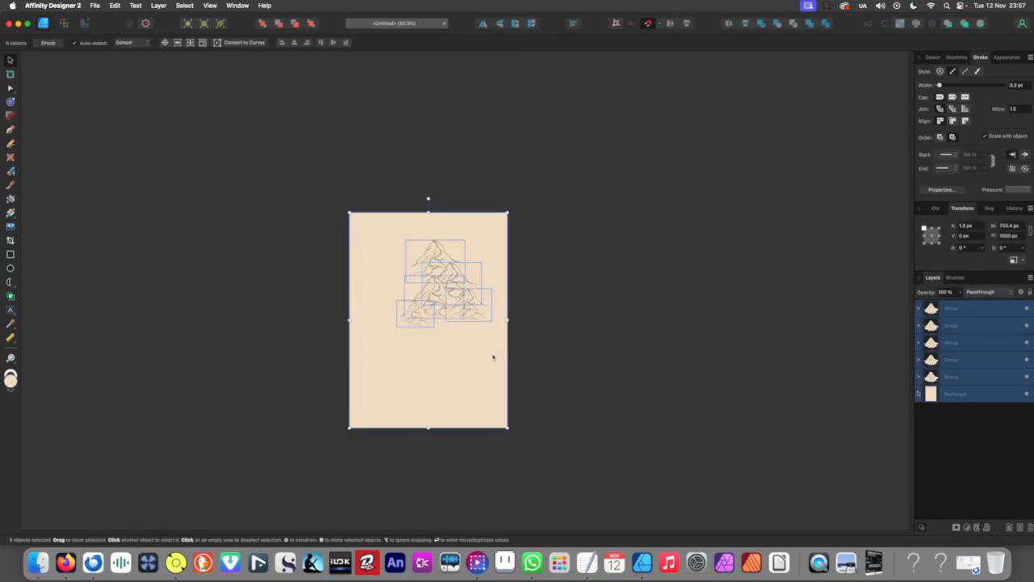
left_click_drag(484, 301, 444, 372)
left_click(311, 23)
left_click(323, 307)
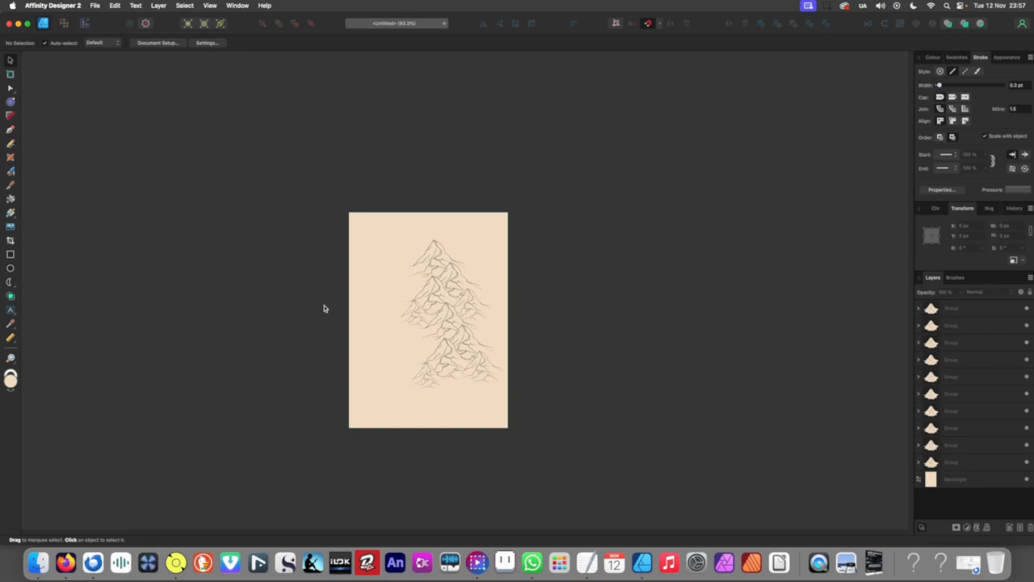
Rearrange the individual mountains into one narrow overlapping ridge, placing the smallest ones at its lower right end.
scroll(320, 304, "up", 2)
scroll(398, 267, "up", 3)
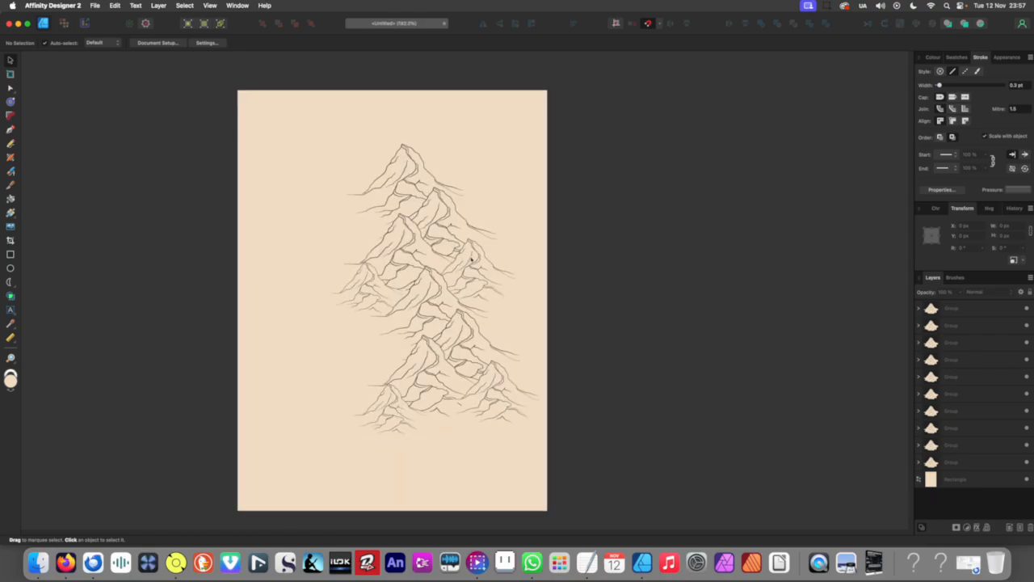
left_click(455, 263)
left_click_drag(454, 262, 430, 233)
left_click_drag(428, 325, 469, 331)
left_click_drag(447, 377, 434, 361)
left_click_drag(500, 404, 475, 381)
left_click_drag(398, 421, 498, 417)
left_click_drag(375, 371, 451, 420)
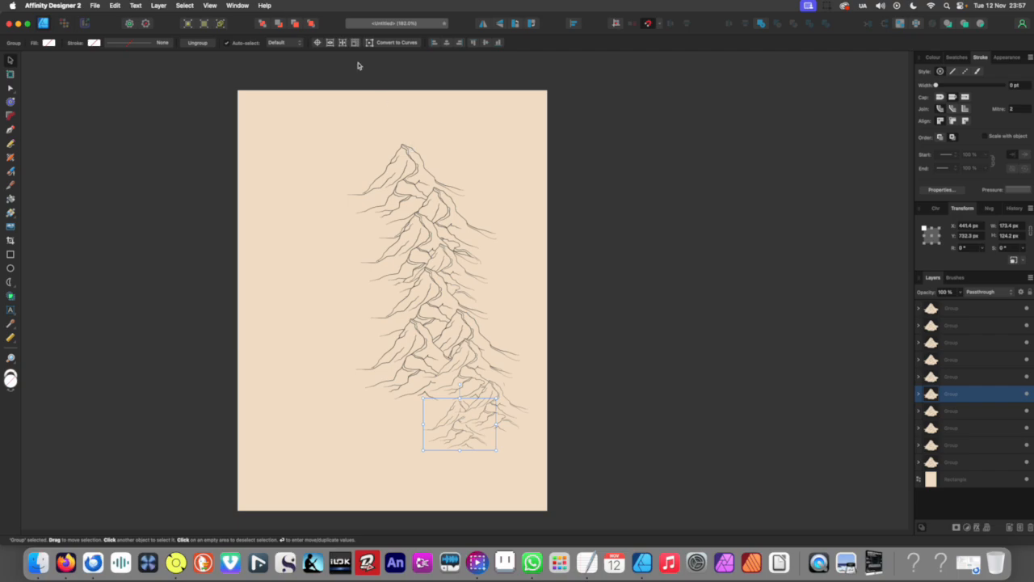
left_click(512, 261)
Nudge the second mountain from the summit slightly down and to the right.
scroll(469, 223, "up", 5)
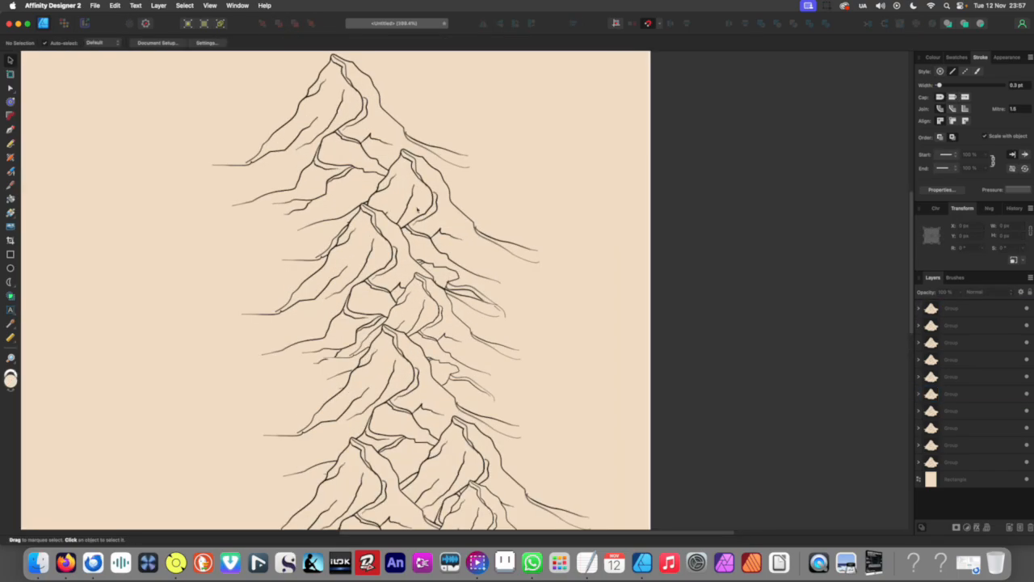
left_click_drag(434, 199, 447, 208)
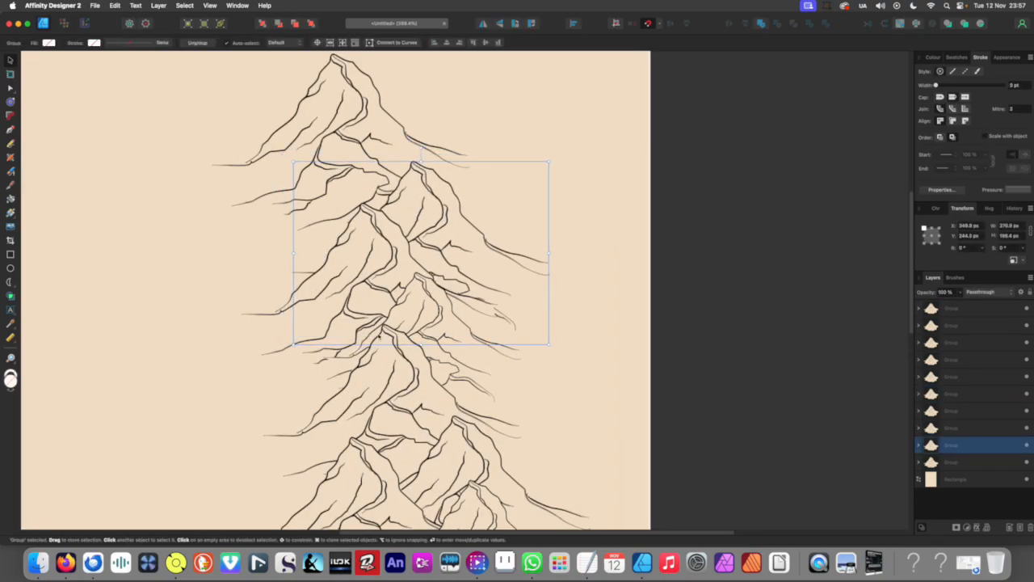
scroll(402, 282, "down", 2)
left_click_drag(419, 243, 426, 222)
Nudge the small mid-ridge mountain and the larger mountain beneath it to refine their overlap.
scroll(421, 236, "up", 6)
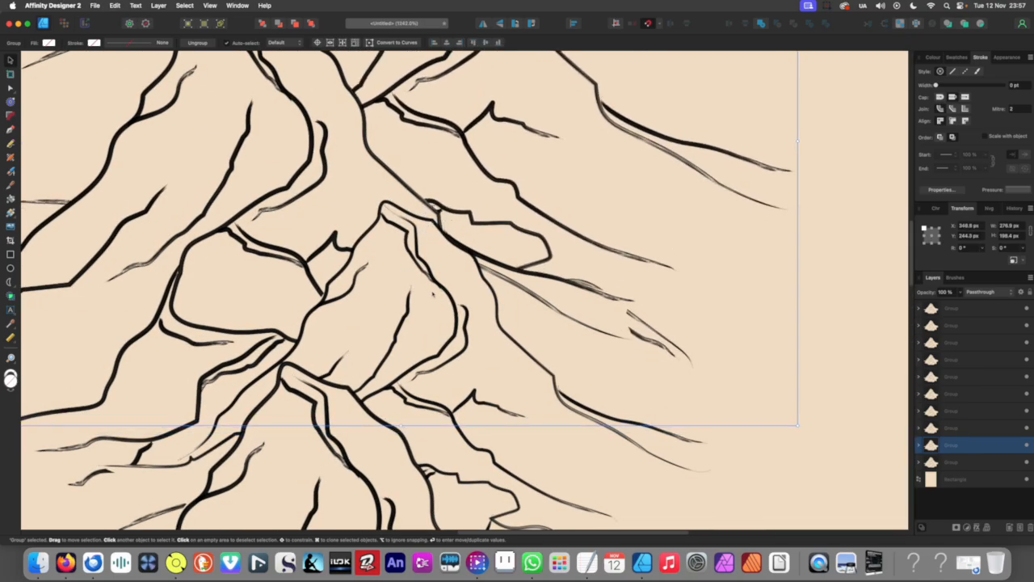
left_click_drag(444, 289, 442, 315)
scroll(443, 316, "down", 8)
scroll(441, 279, "up", 3)
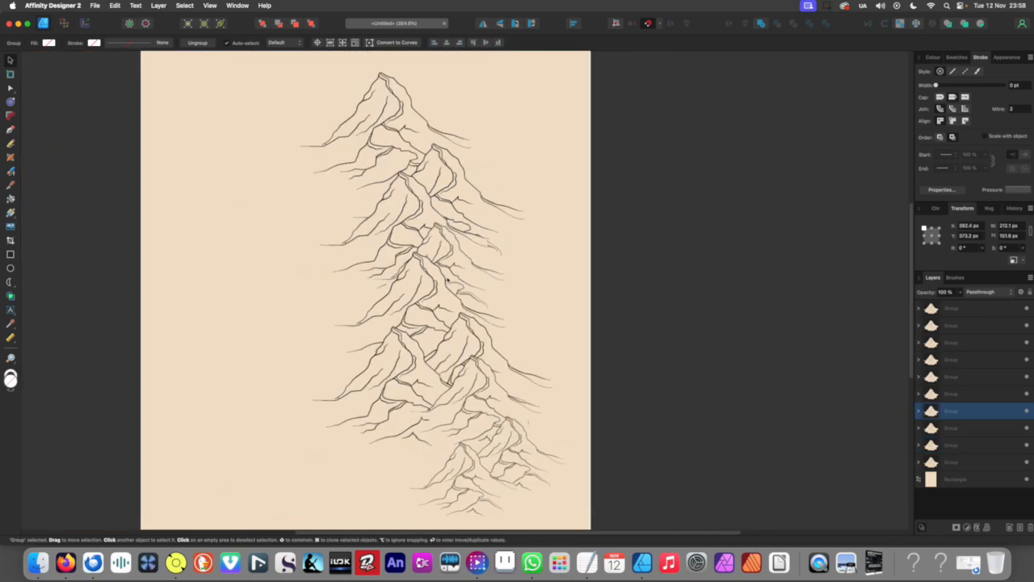
left_click_drag(441, 279, 435, 299)
scroll(427, 266, "down", 5)
scroll(411, 242, "down", 4)
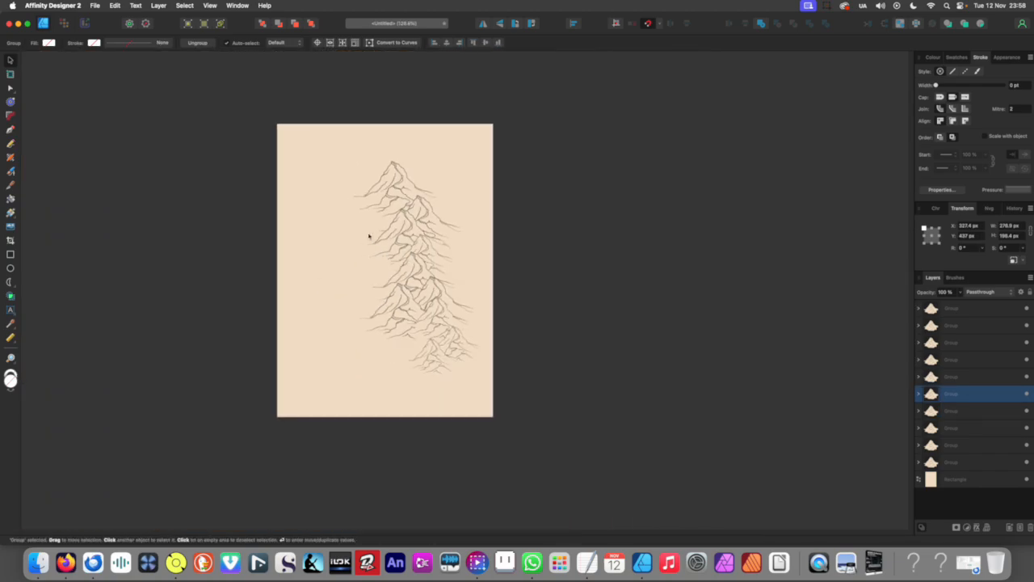
left_click(364, 231)
scroll(404, 324, "up", 6)
left_click_drag(429, 329, 431, 341)
key("super+z")
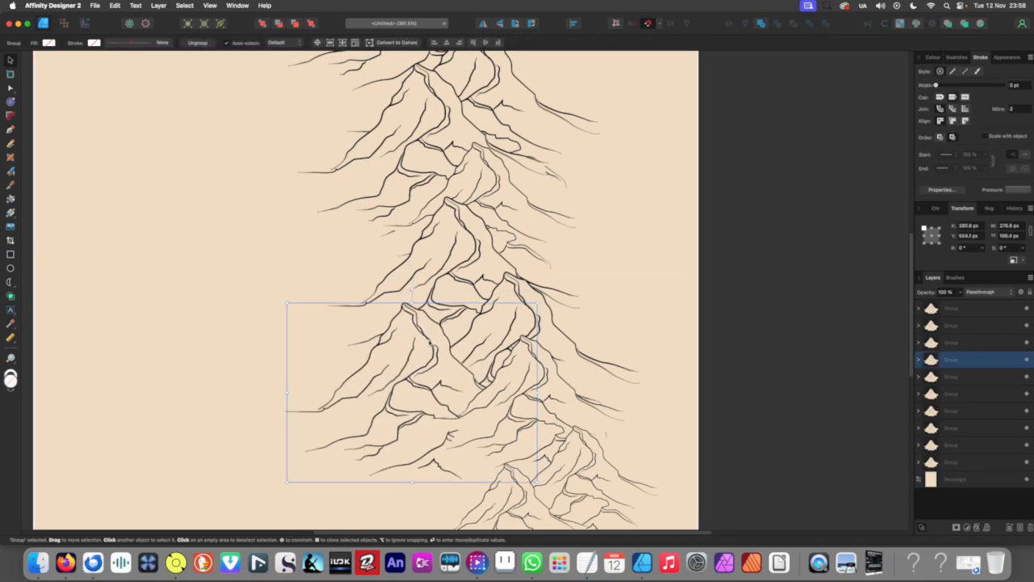
Examine the overlapping mountain ridge as a whole composition on the page and its linework up close.
scroll(483, 330, "down", 3)
left_click(489, 339)
scroll(521, 332, "down", 2)
left_click(531, 286)
scroll(532, 283, "down", 2)
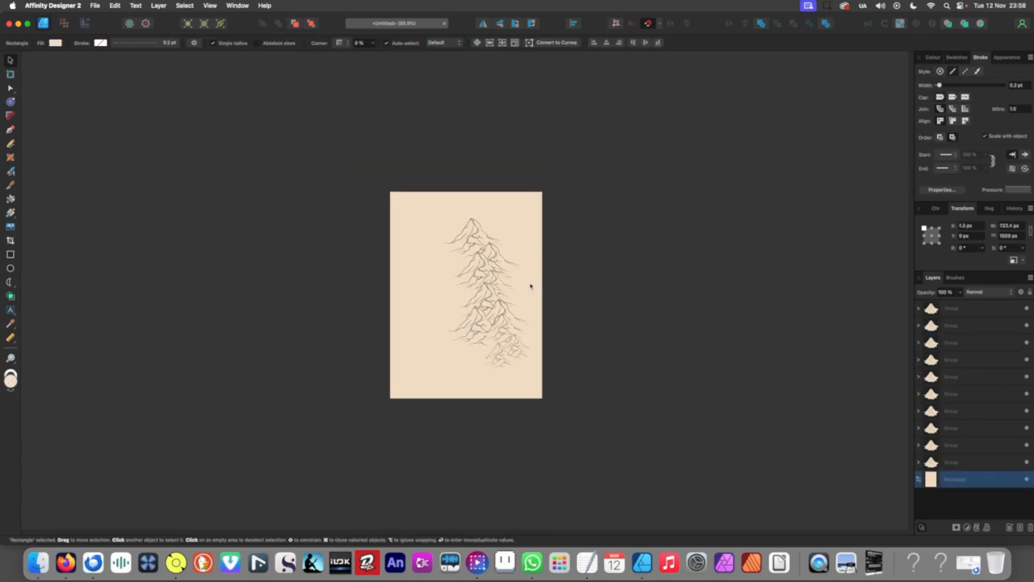
left_click(554, 315)
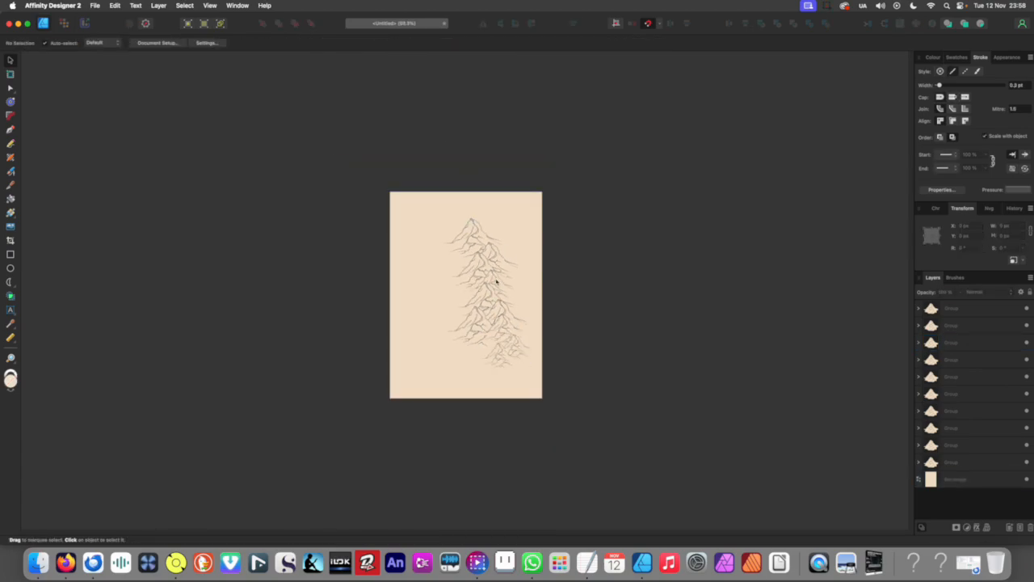
scroll(518, 305, "up", 1)
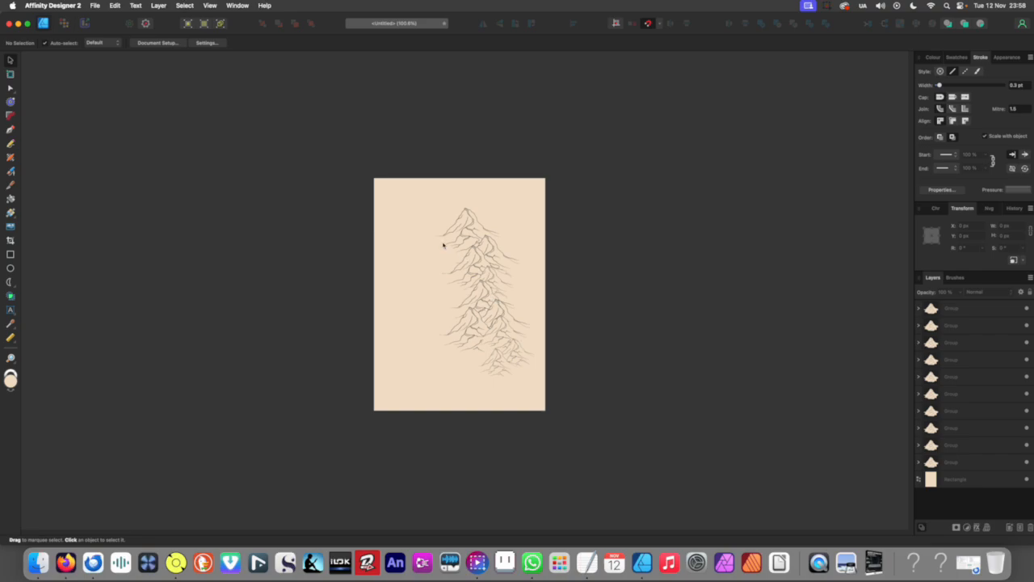
scroll(463, 272, "up", 7)
scroll(420, 247, "down", 7)
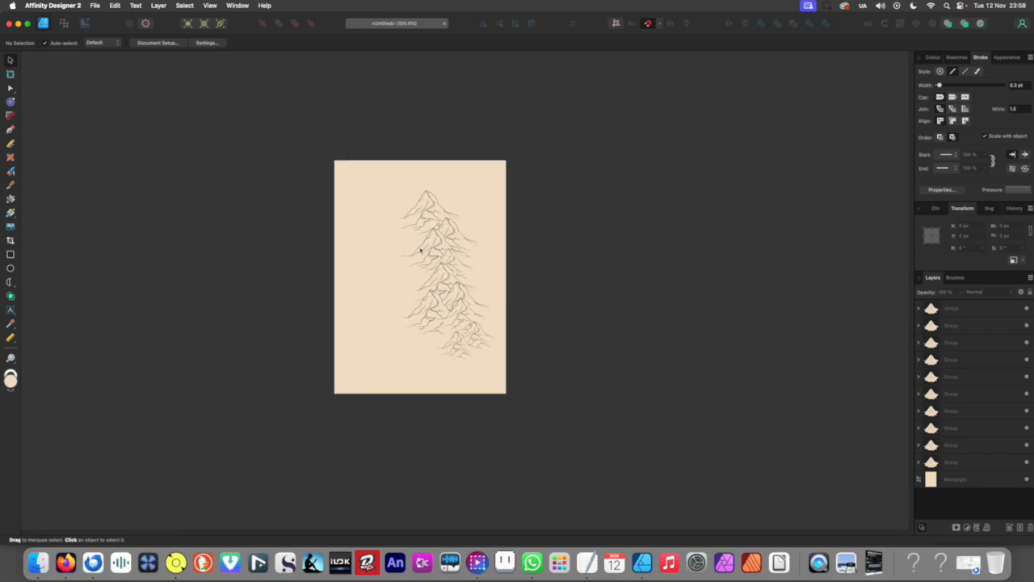
Move the topmost mountain off the page and delete all the other mountains, keeping the cream page rectangle.
left_click_drag(348, 141, 479, 342)
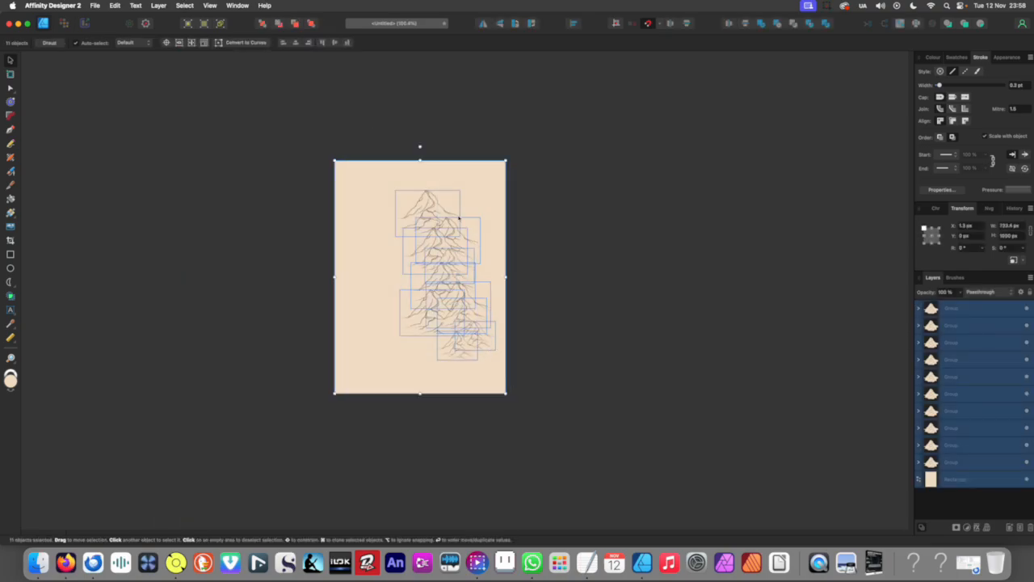
left_click(527, 225)
left_click_drag(437, 208, 241, 212)
left_click_drag(286, 144, 550, 428)
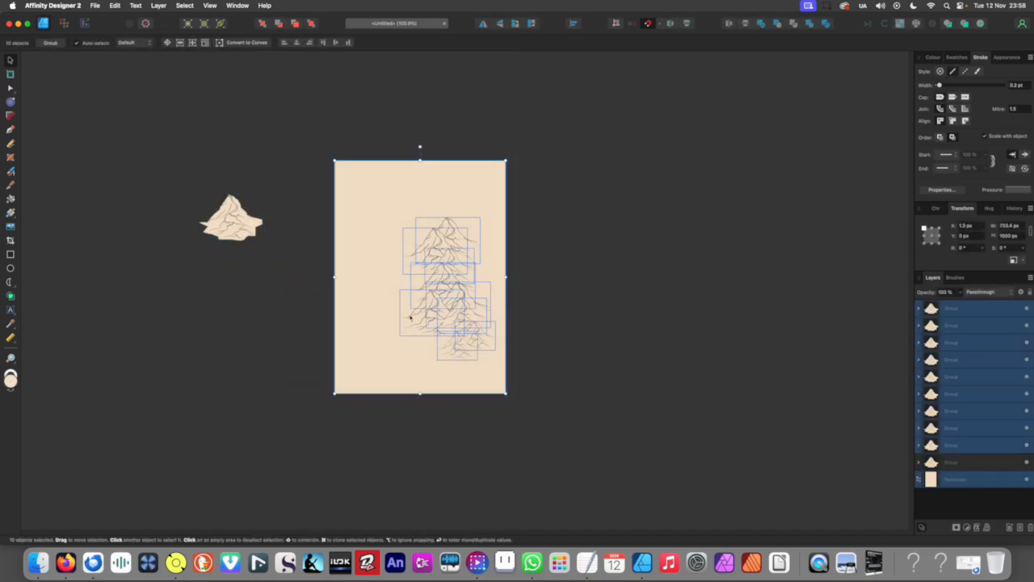
key("Delete")
Place the remaining mountain back on the page, slightly above its middle.
left_click_drag(229, 222, 410, 259)
scroll(410, 259, "up", 6)
scroll(443, 258, "up", 2)
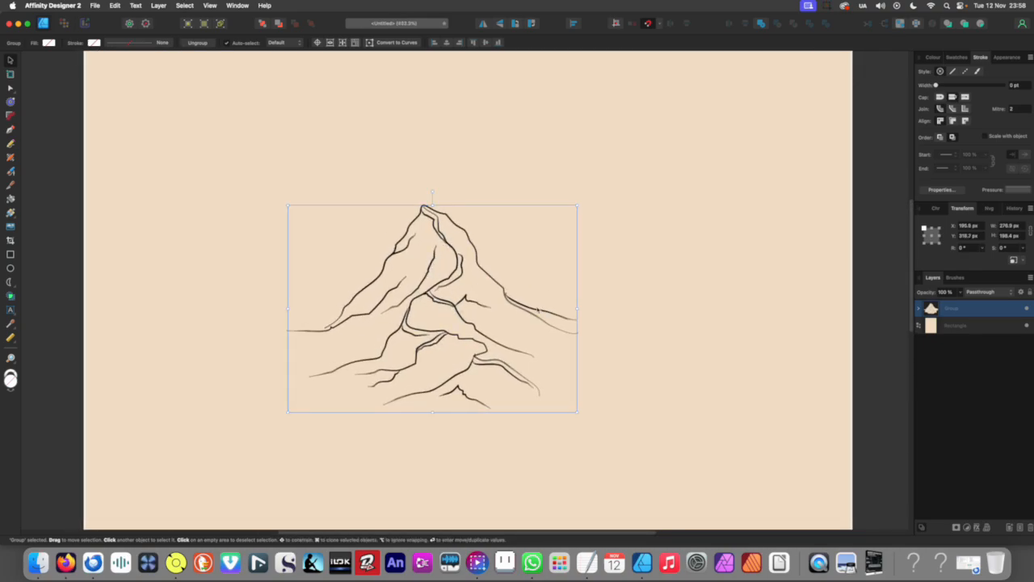
left_click(874, 333)
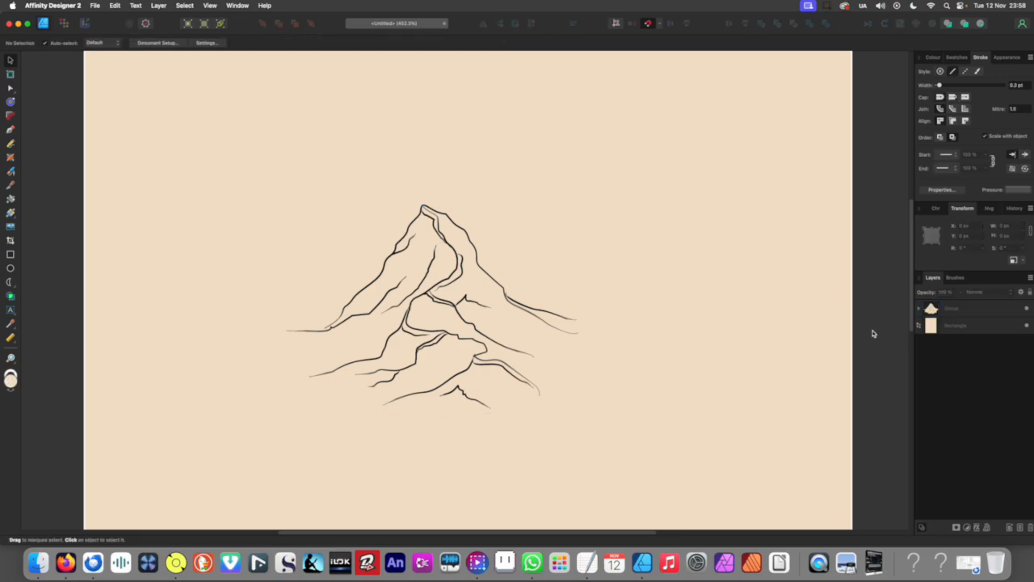
scroll(484, 307, "up", 3)
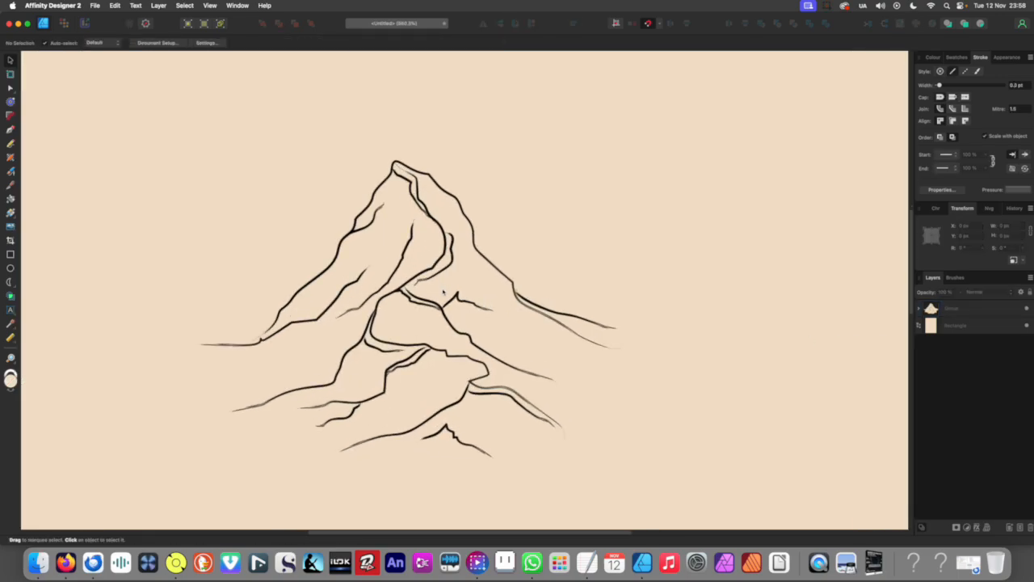
scroll(478, 294, "down", 5)
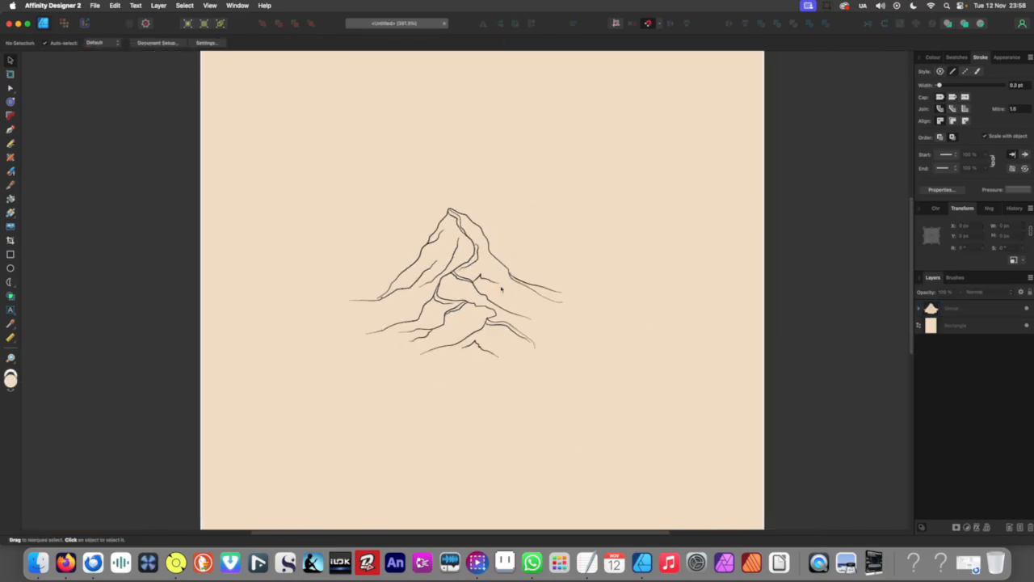
scroll(494, 304, "up", 3)
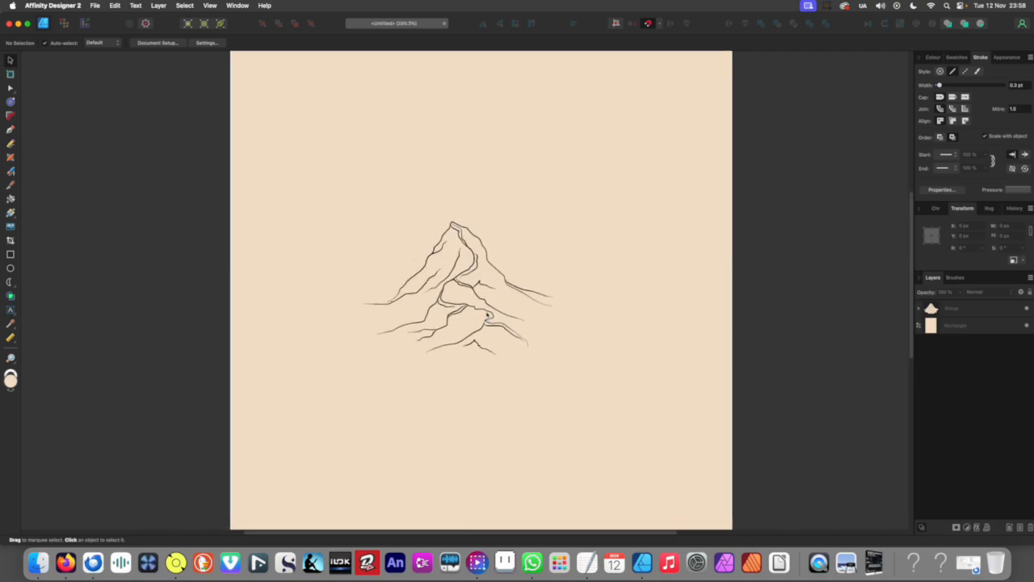
scroll(481, 314, "up", 2)
scroll(487, 310, "down", 3)
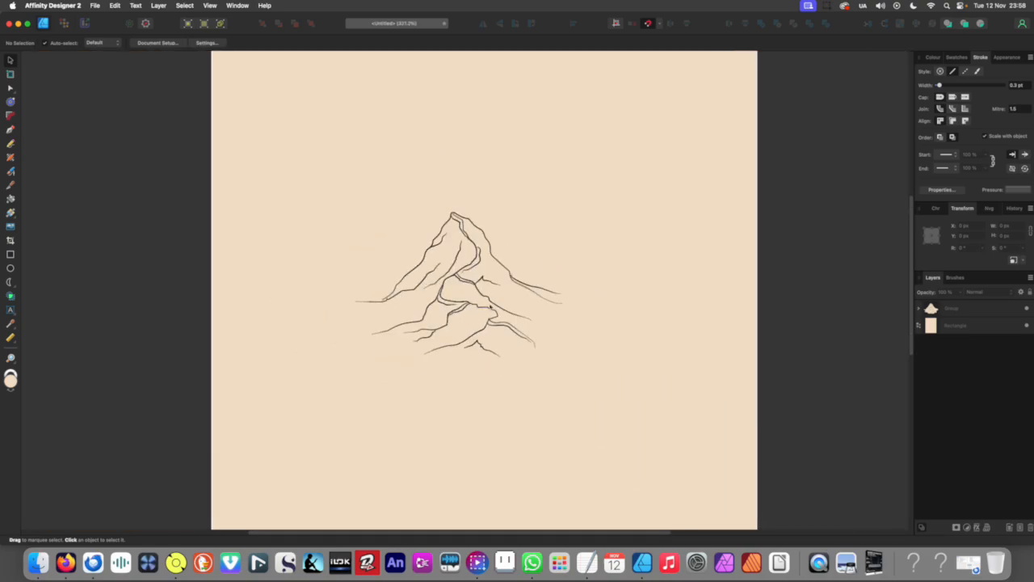
scroll(512, 257, "up", 4)
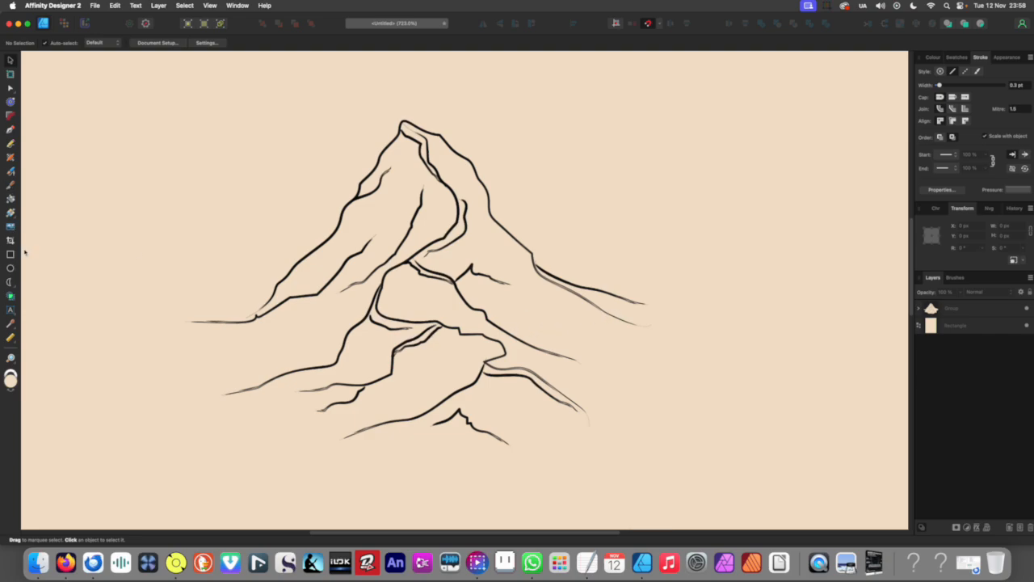
Draw a thin tapered shading shape with the Pencil tool below the lower right ridge line and fill it with darker beige DEC8AF.
key("n")
scroll(586, 331, "up", 3)
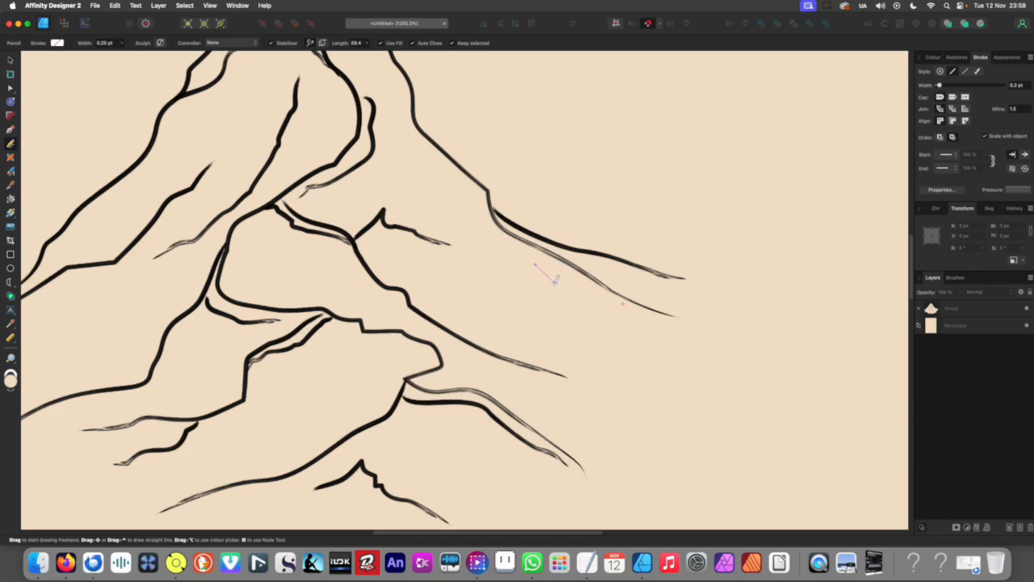
left_click_drag(625, 306, 511, 243)
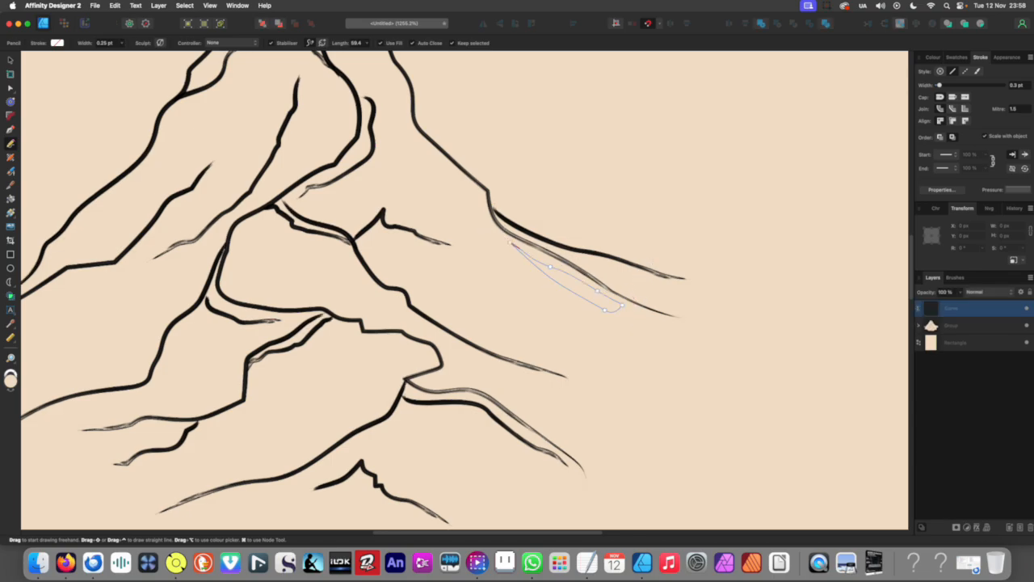
left_click(932, 57)
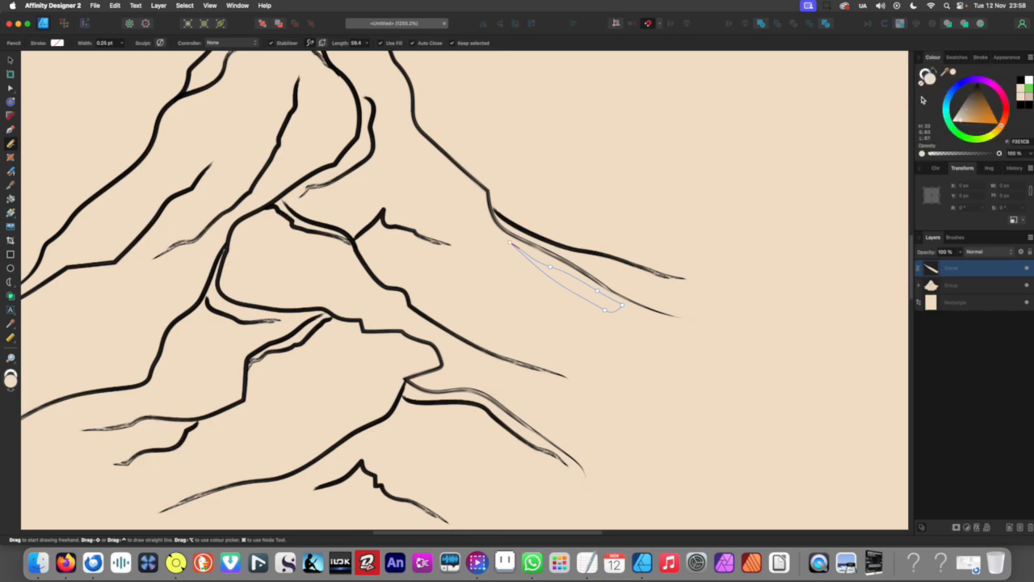
left_click_drag(981, 123, 974, 119)
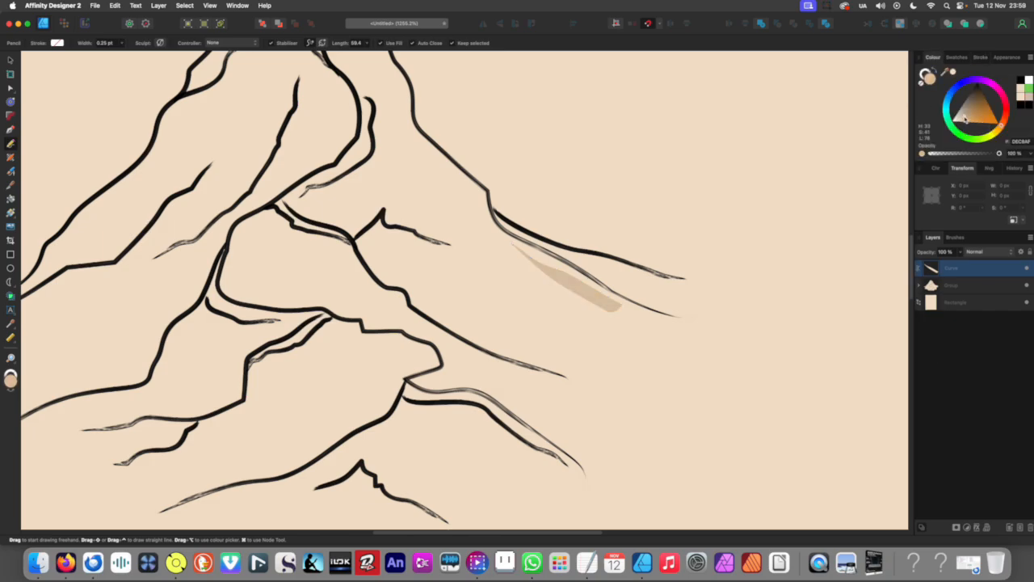
Duplicate the shading shape repeatedly down and to the left across the lower right slope, forming an overlapping patch of seven shapes.
key("v")
mouse_move(587, 297)
left_mouse_down()
mouse_move(560, 323)
mouse_move(505, 326)
left_mouse_up()
scroll(509, 324, "down", 10)
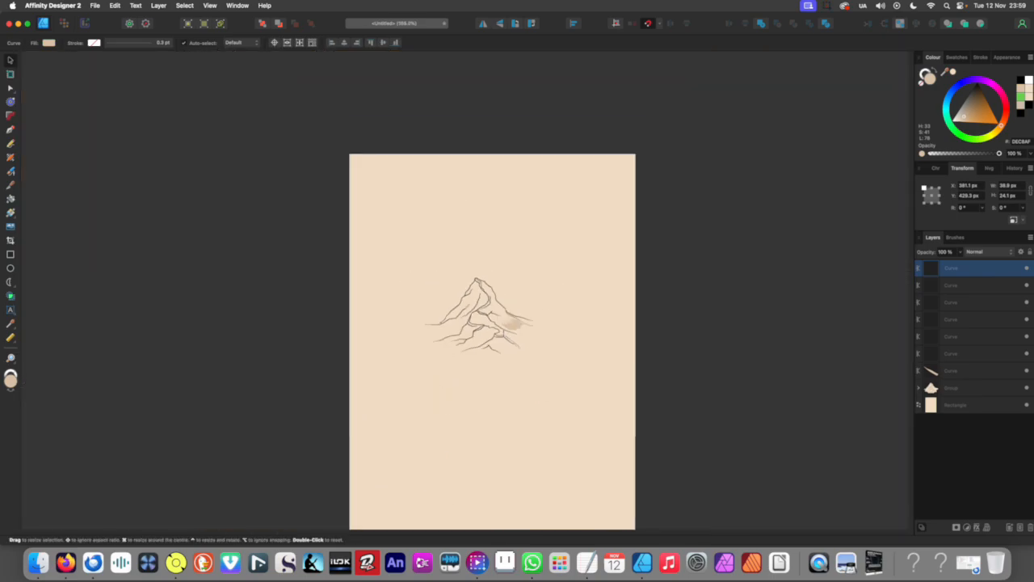
left_click_drag(364, 313, 371, 317)
scroll(506, 325, "up", 8)
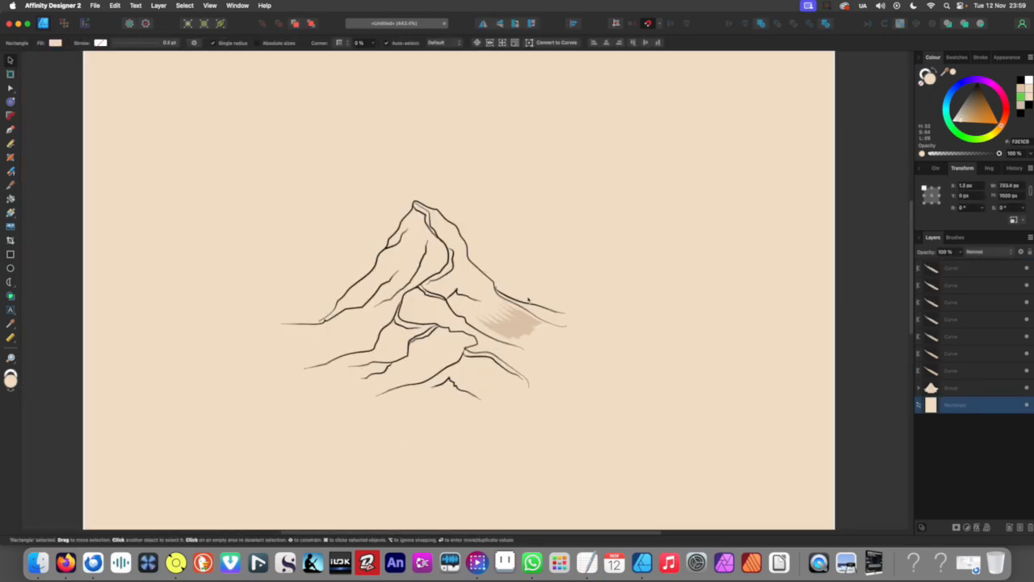
Add one more copy of the shading shape at the lower left end of the patch, against the black contour.
scroll(524, 290, "down", 7)
left_click(677, 336)
scroll(471, 325, "up", 8)
scroll(474, 326, "up", 8)
left_click(540, 315)
left_click_drag(540, 315, 546, 316)
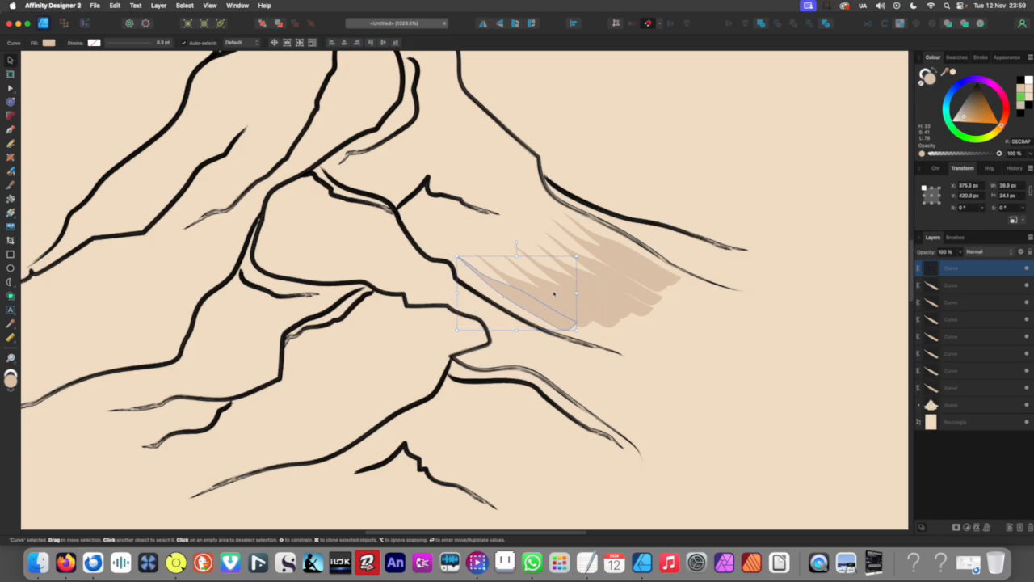
scroll(554, 295, "down", 10)
left_click(680, 325)
scroll(505, 303, "up", 10)
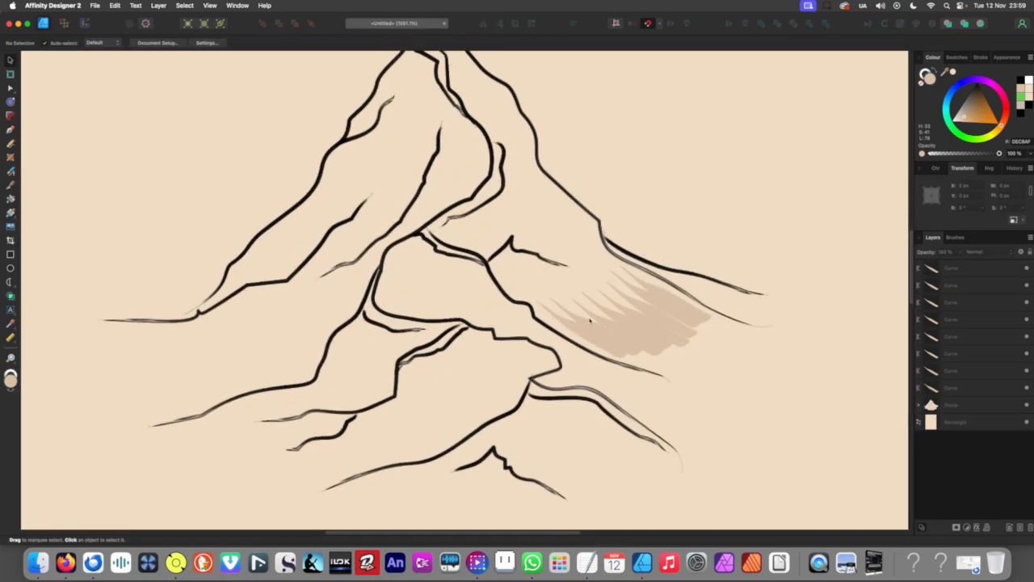
Duplicate a shading shape onto the upper right slope and build a second patch there from slightly rotated, overlapping copies.
left_click(577, 345)
left_click_drag(579, 361, 556, 234)
scroll(611, 265, "up", 5)
mouse_move(612, 264)
left_mouse_down()
mouse_move(594, 274)
mouse_move(606, 250)
mouse_move(564, 229)
mouse_move(555, 236)
mouse_move(568, 239)
mouse_move(552, 247)
left_mouse_up()
left_click_drag(551, 248, 542, 253)
mouse_move(542, 254)
left_mouse_down()
mouse_move(526, 255)
mouse_move(539, 289)
mouse_move(506, 267)
mouse_move(497, 277)
mouse_move(497, 261)
left_mouse_up()
scroll(497, 262, "down", 12)
scroll(542, 289, "up", 1)
scroll(543, 290, "up", 12)
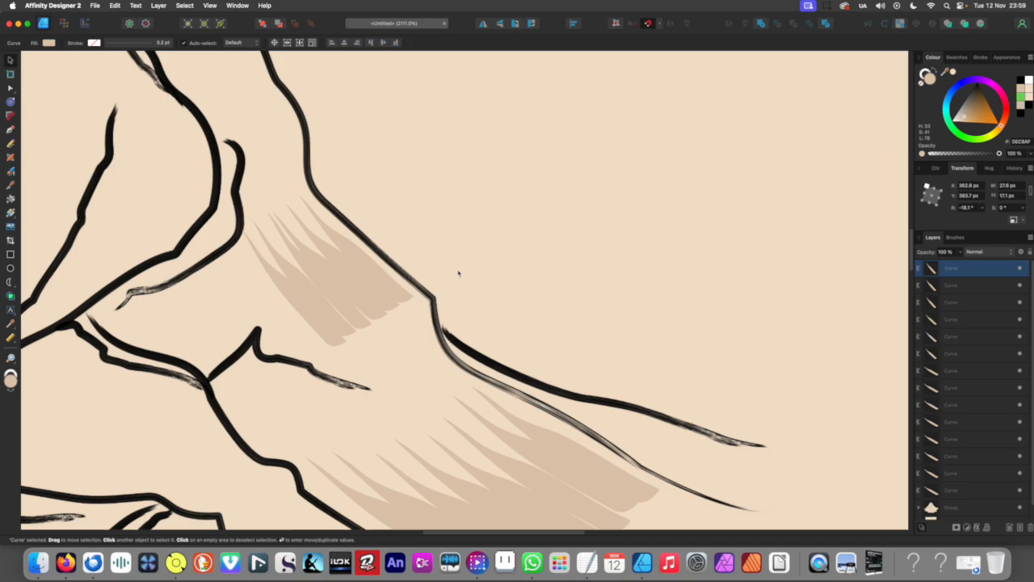
Nudge the individual shapes of the upper shading patch closer together to close gaps and even out its lower edge.
scroll(483, 257, "up", 2)
left_click(507, 253)
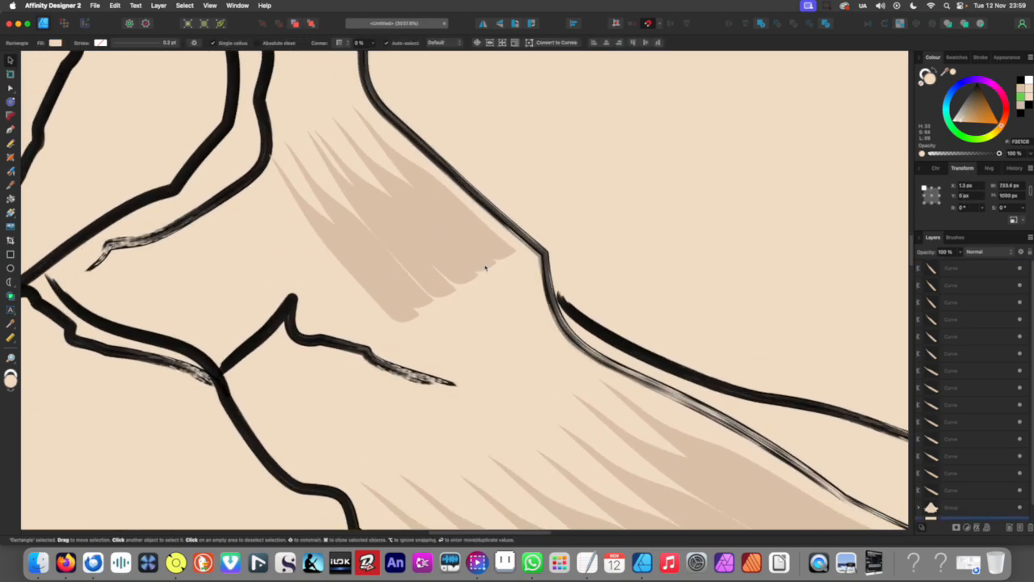
scroll(501, 252, "up", 2)
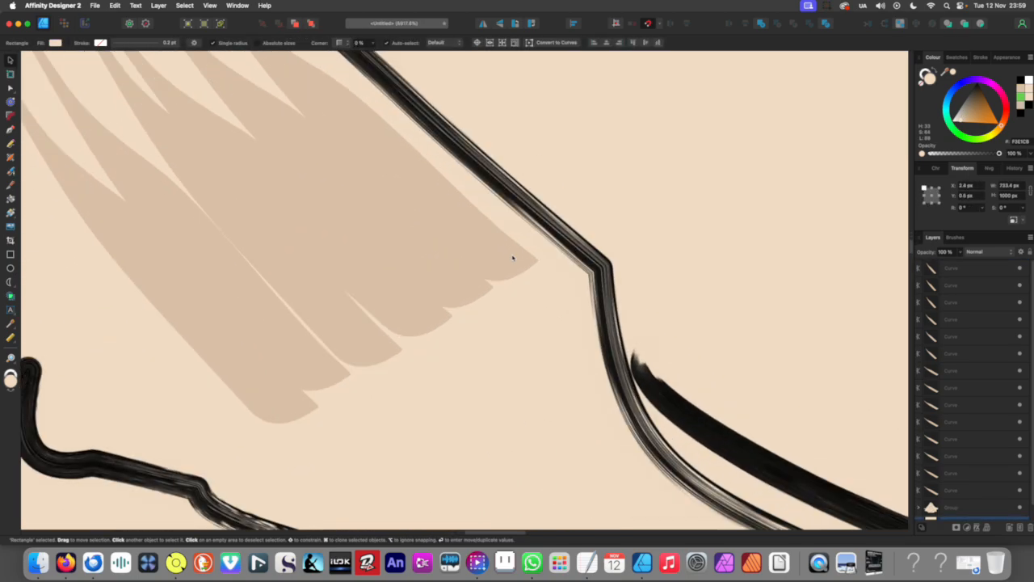
left_click(494, 257)
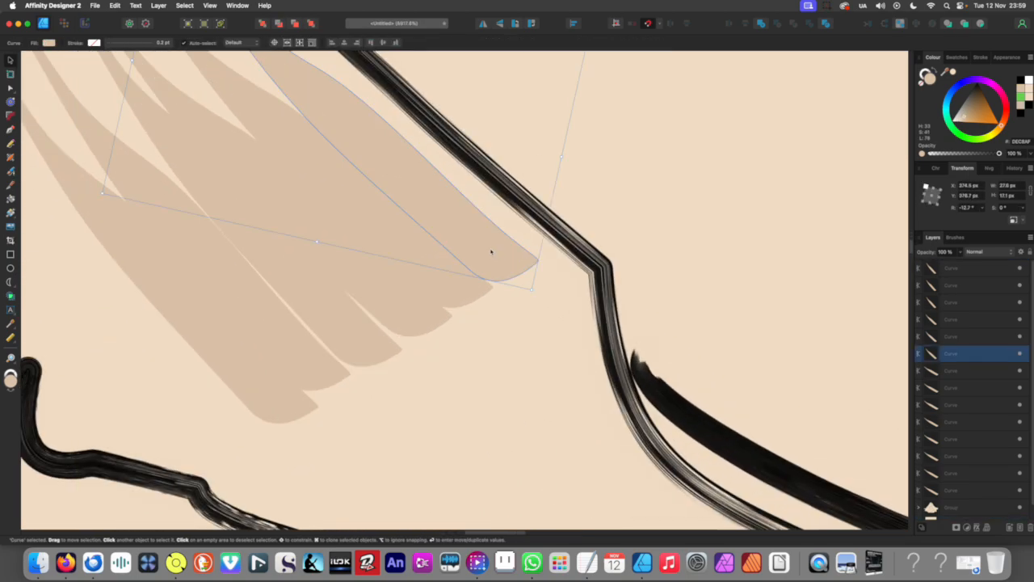
left_click(427, 315)
left_click(353, 336)
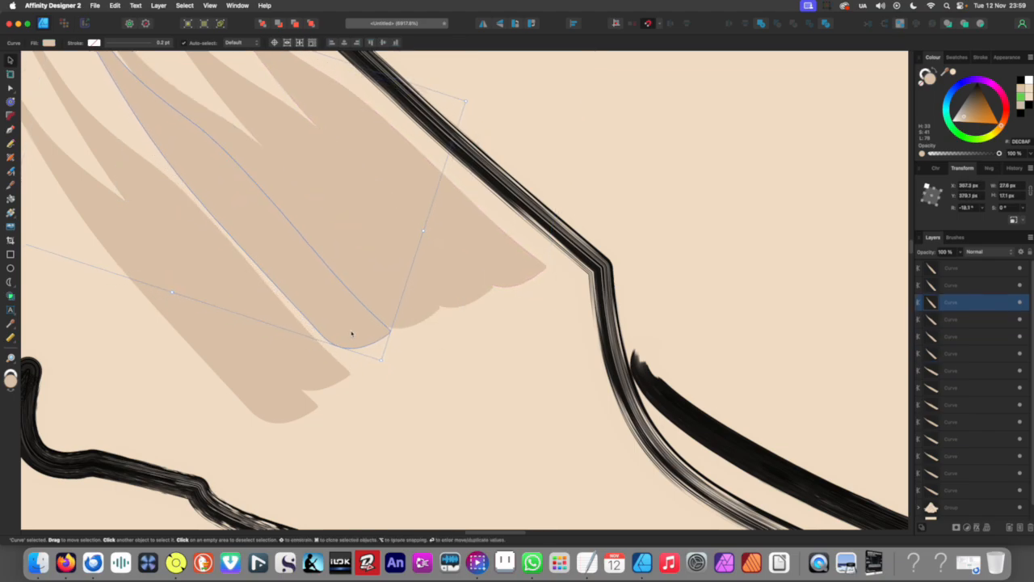
left_click(330, 349)
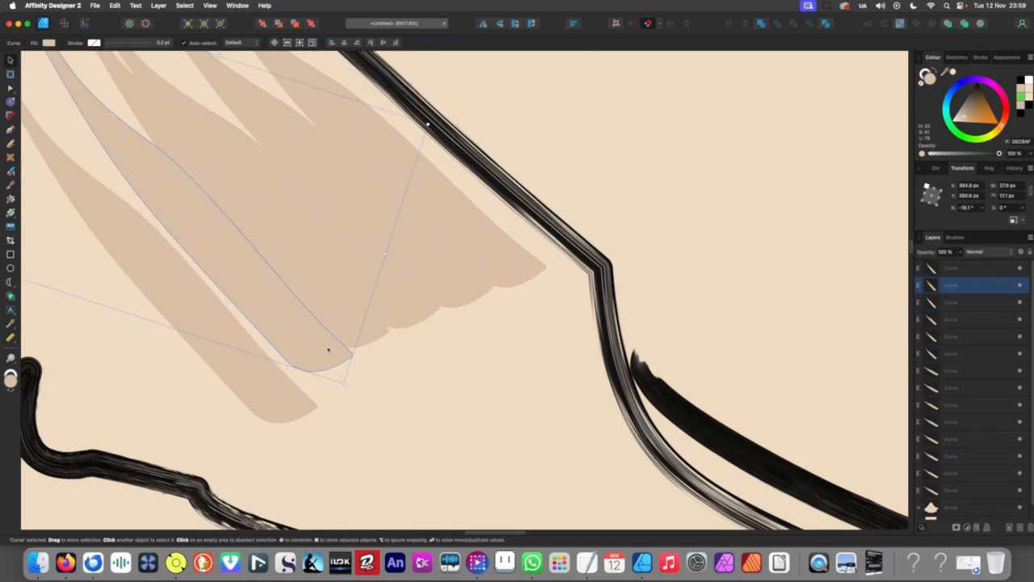
left_click(292, 401)
Extend the upper shading patch with another copy at its left end, beside the short inner ridge line.
scroll(291, 372, "left", 5)
scroll(291, 371, "down", 3)
mouse_move(484, 299)
left_mouse_down()
mouse_move(445, 344)
mouse_move(429, 347)
left_mouse_up()
scroll(433, 347, "down", 5)
scroll(453, 348, "down", 8)
left_click(509, 349)
scroll(509, 349, "up", 4)
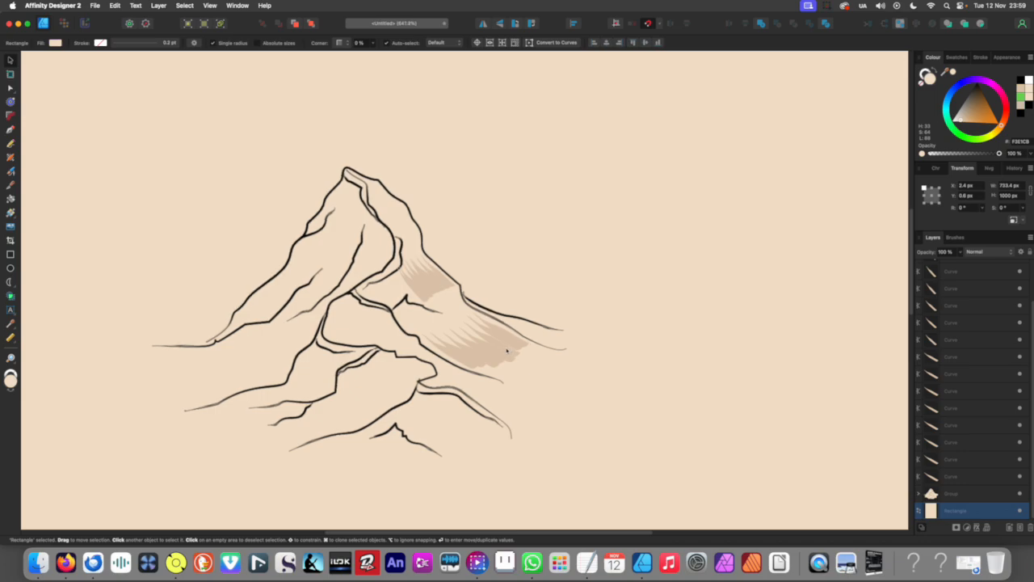
Continue the upper shading leftward with a row of further shape copies beneath the inner ridge line.
scroll(514, 354, "down", 6)
scroll(471, 336, "up", 8)
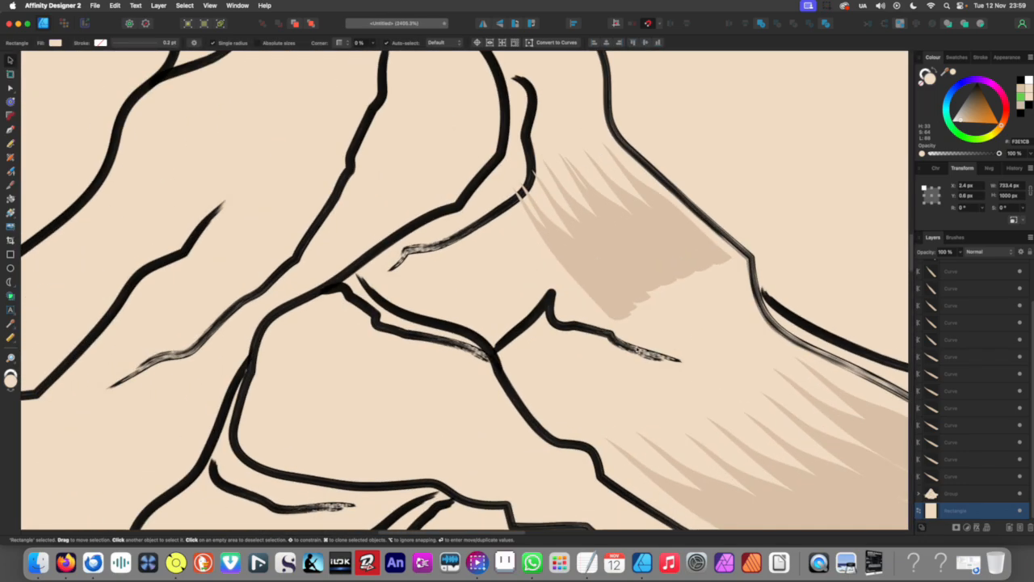
scroll(540, 231, "up", 2)
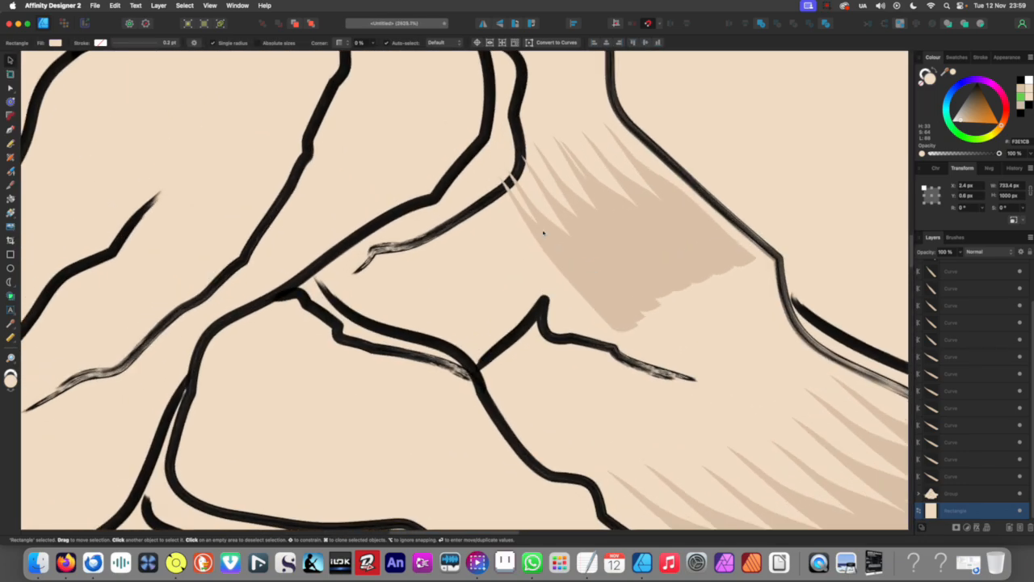
left_click(565, 269)
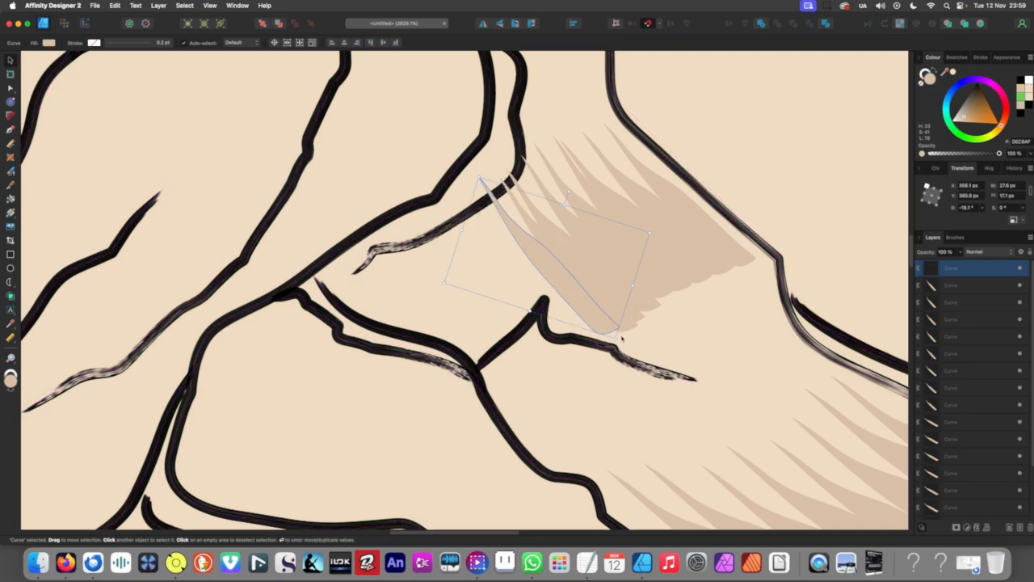
left_click_drag(616, 333, 427, 325)
scroll(437, 292, "down", 10)
left_click(574, 343)
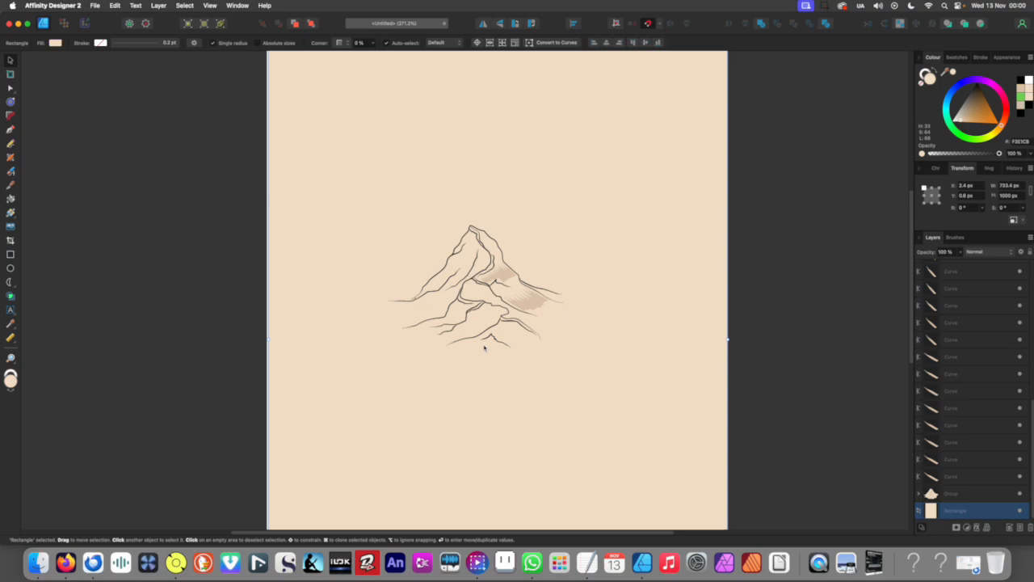
Duplicate a lower-slope shading shape onto the blank area right of the mountain and arrange five copies there in a diagonal row.
scroll(521, 279, "up", 5)
left_click(563, 332)
mouse_move(564, 331)
left_mouse_down()
mouse_move(593, 199)
mouse_move(566, 216)
left_mouse_up()
left_click_drag(567, 217, 551, 229)
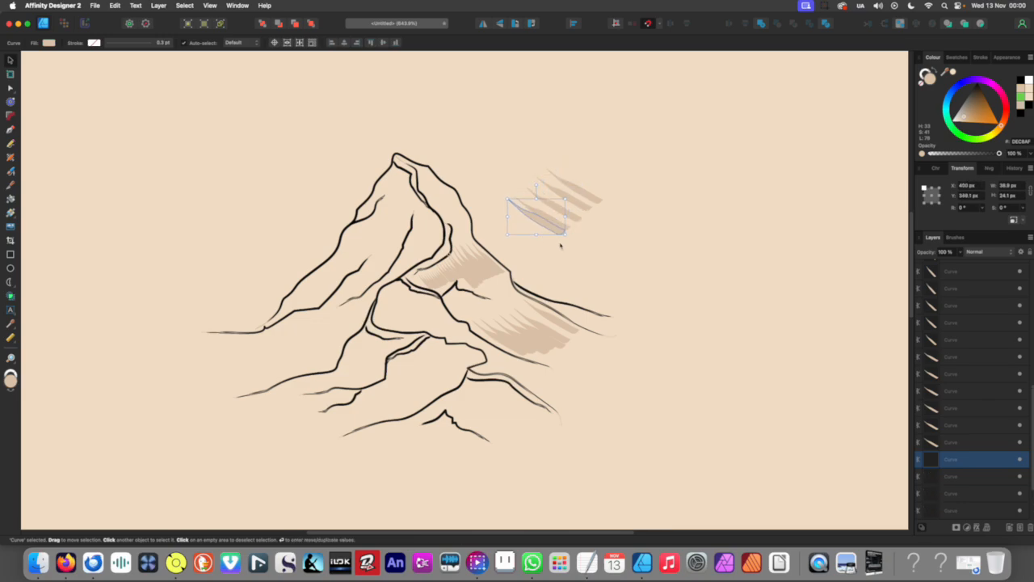
scroll(560, 245, "down", 8)
left_click(511, 353)
scroll(517, 323, "up", 8)
scroll(521, 289, "up", 6)
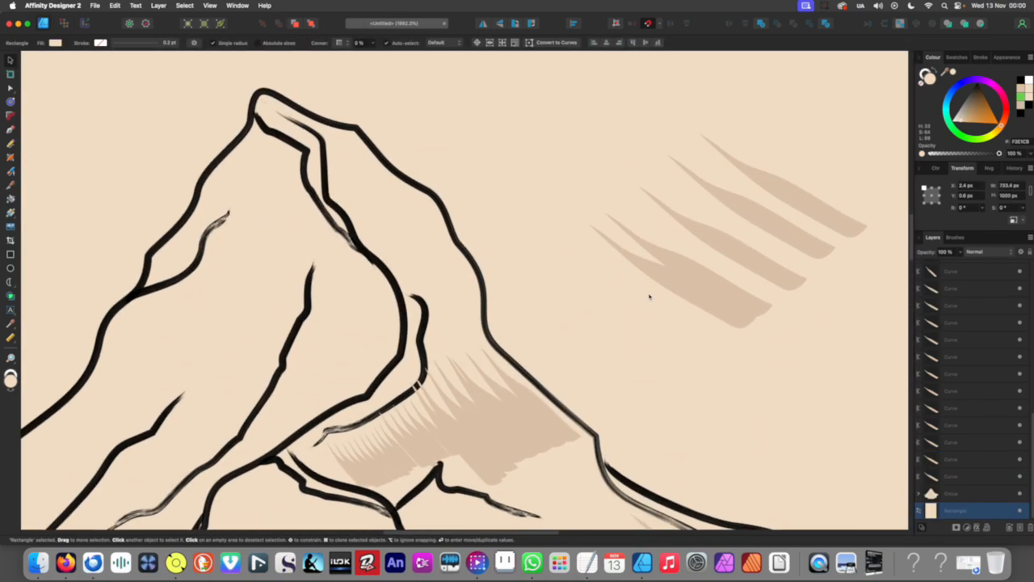
Copy a small narrow shape from the upper shading patch to the slope beneath the summit and build a short row of copies there.
left_click(707, 293)
left_click(392, 455)
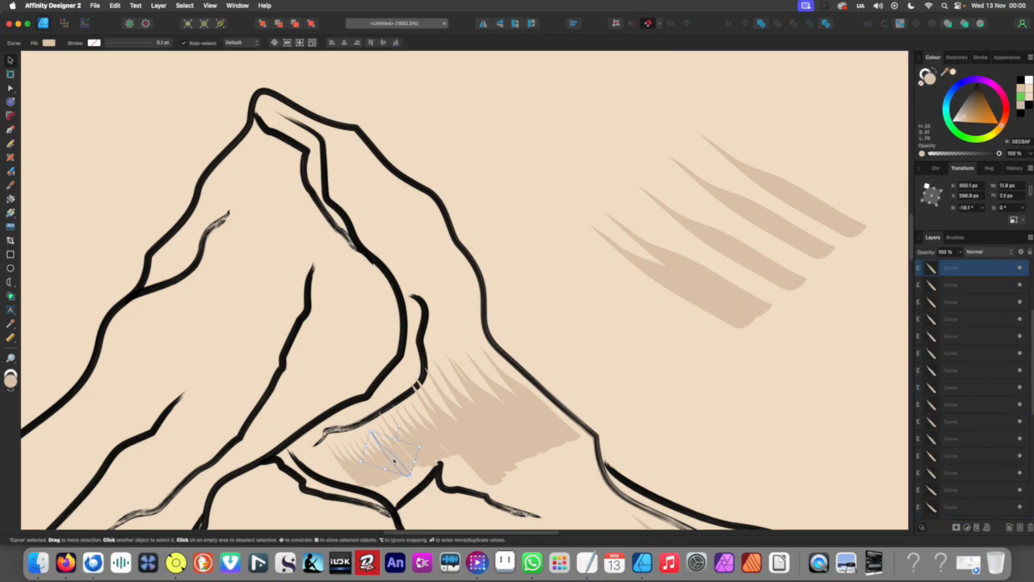
mouse_move(455, 232)
left_mouse_down()
mouse_move(423, 229)
mouse_move(464, 224)
mouse_move(459, 190)
mouse_move(411, 235)
mouse_move(360, 240)
mouse_move(370, 226)
mouse_move(304, 241)
mouse_move(504, 319)
mouse_move(490, 306)
left_mouse_up()
scroll(426, 238, "up", 5)
scroll(488, 305, "down", 8)
scroll(488, 305, "down", 4)
scroll(488, 305, "up", 6)
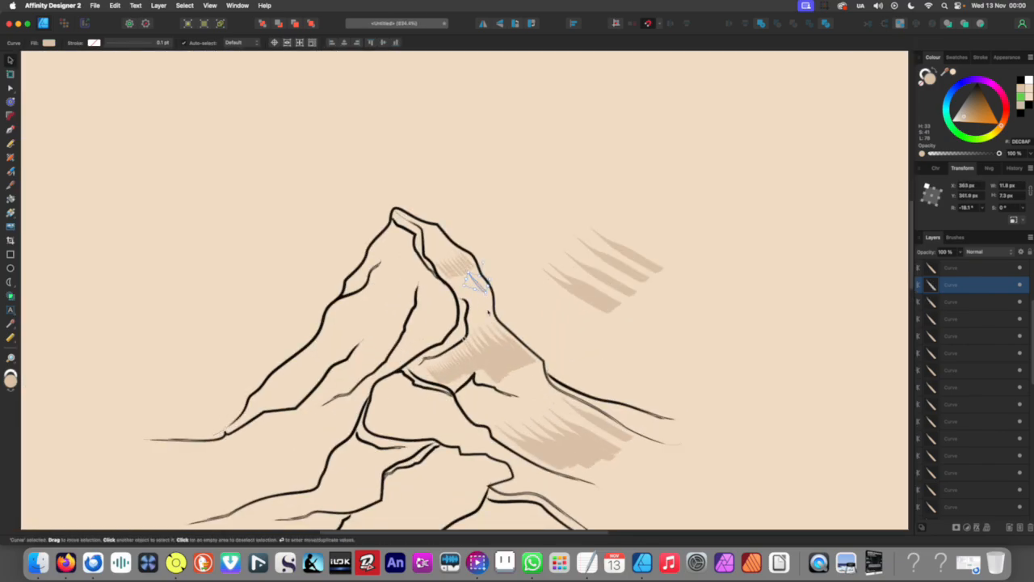
scroll(488, 306, "up", 3)
scroll(488, 305, "up", 3)
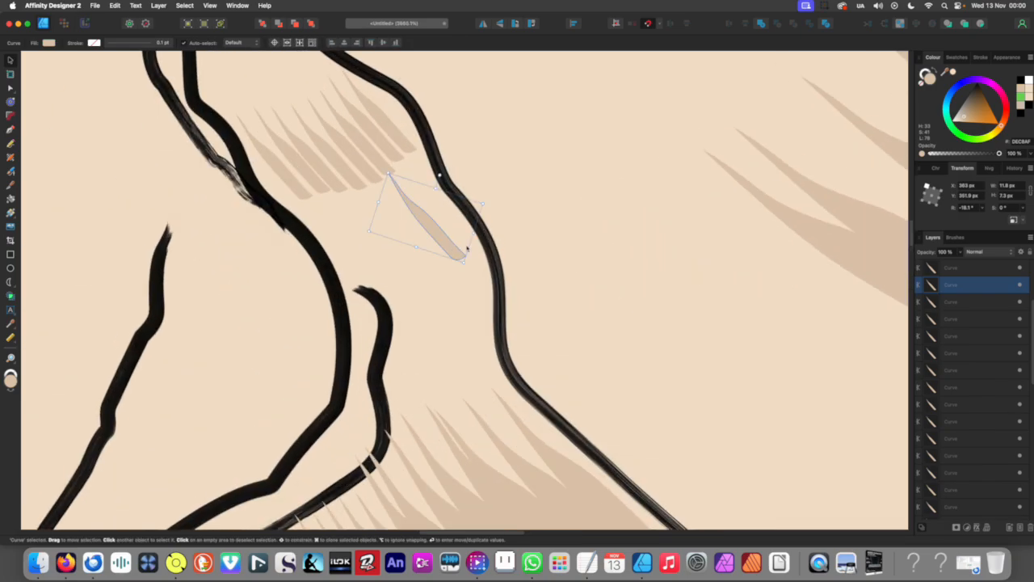
Move the spare narrow shape beside the lowest right ridge line and adjust a shading shape in the lower-slope patch.
scroll(453, 251, "down", 8)
scroll(455, 239, "up", 2)
scroll(457, 234, "down", 1)
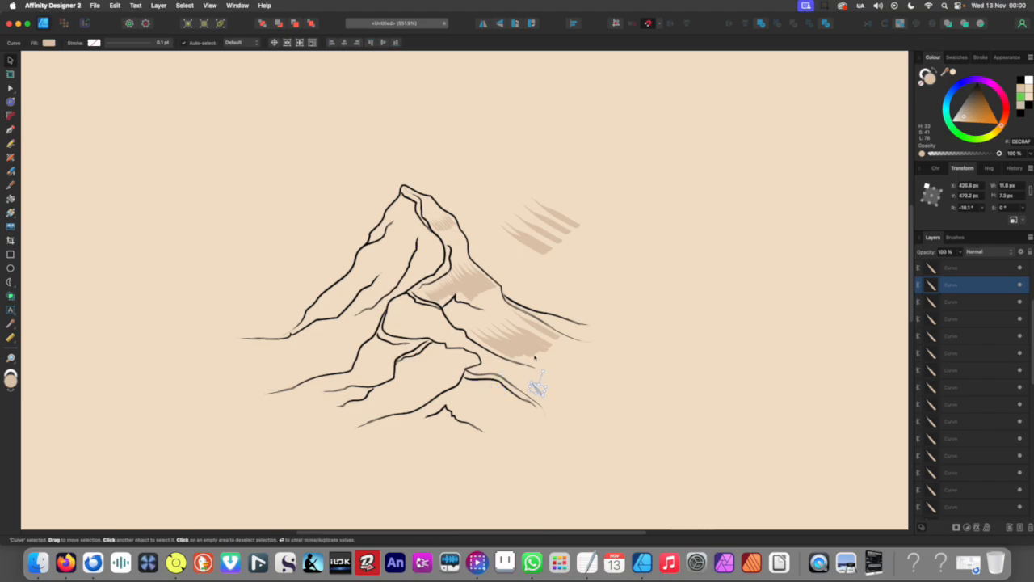
scroll(534, 358, "up", 5)
left_click_drag(580, 253, 569, 270)
scroll(559, 255, "down", 5)
scroll(474, 206, "up", 2)
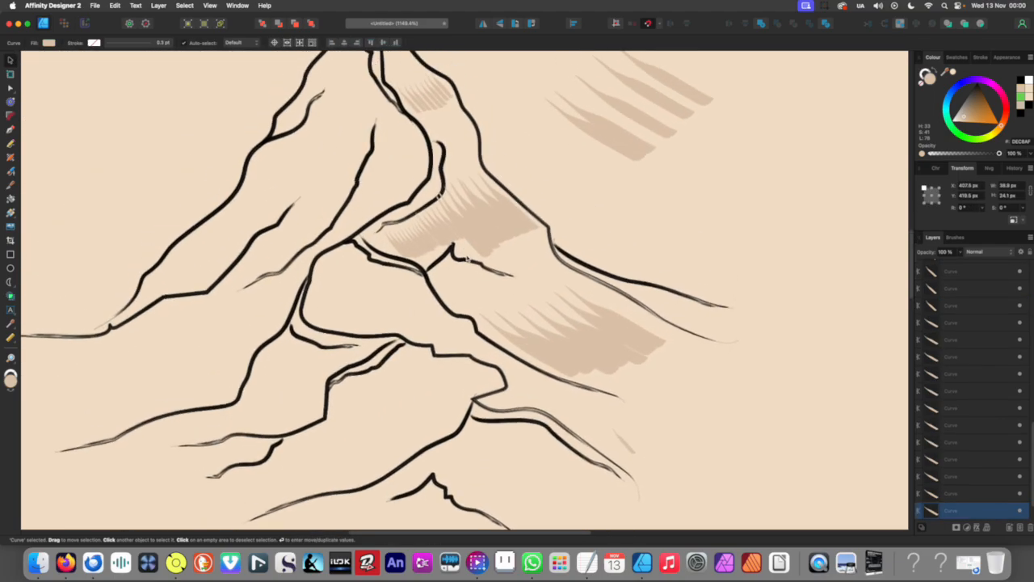
scroll(469, 247, "down", 3)
scroll(485, 267, "up", 5)
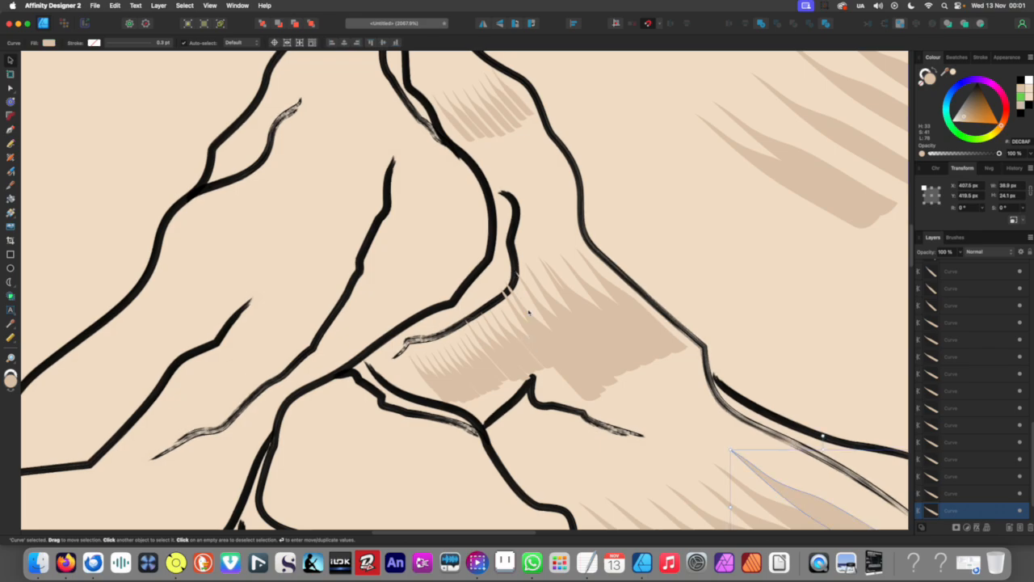
scroll(530, 312, "up", 3)
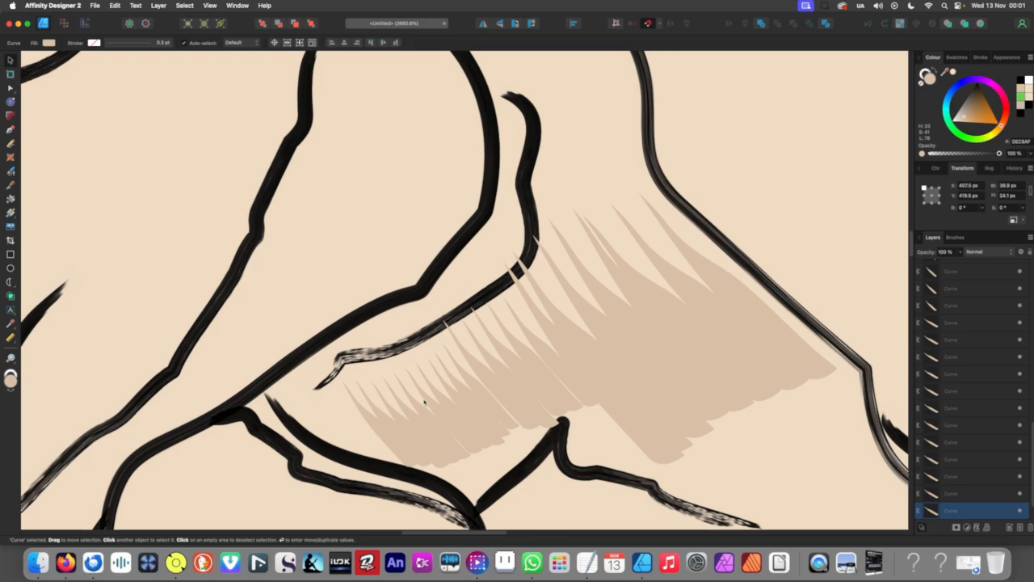
scroll(466, 308, "down", 10)
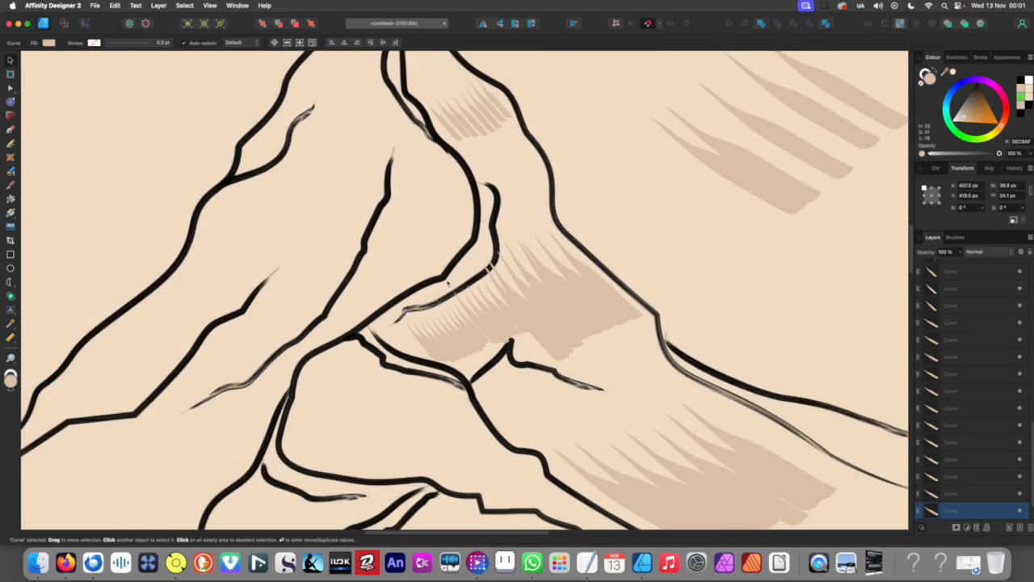
scroll(427, 271, "down", 2)
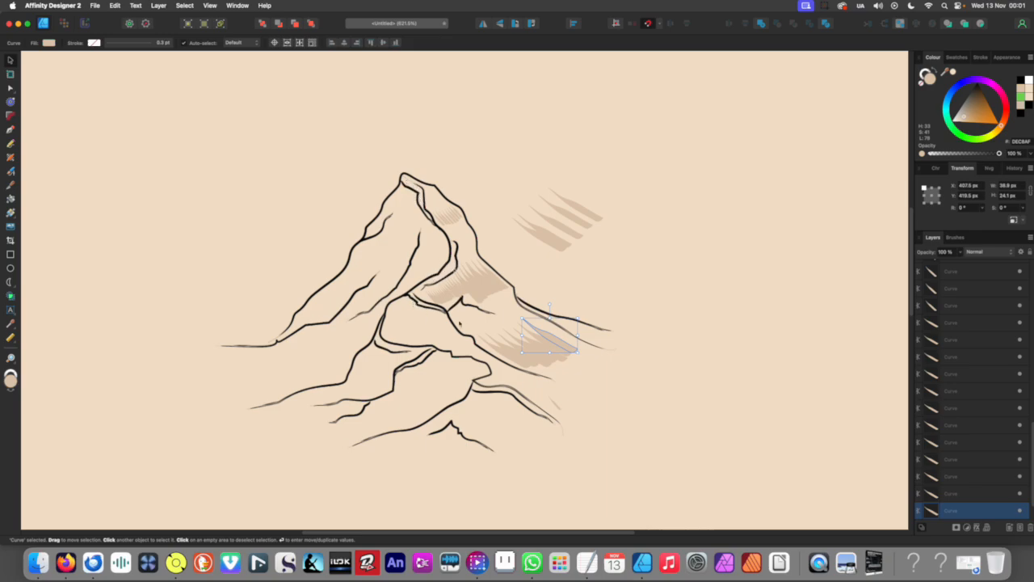
Shift the cream background rectangle slightly left and down, to about X -8.5 px and Y 64 px.
left_click(418, 312)
scroll(419, 311, "down", 5)
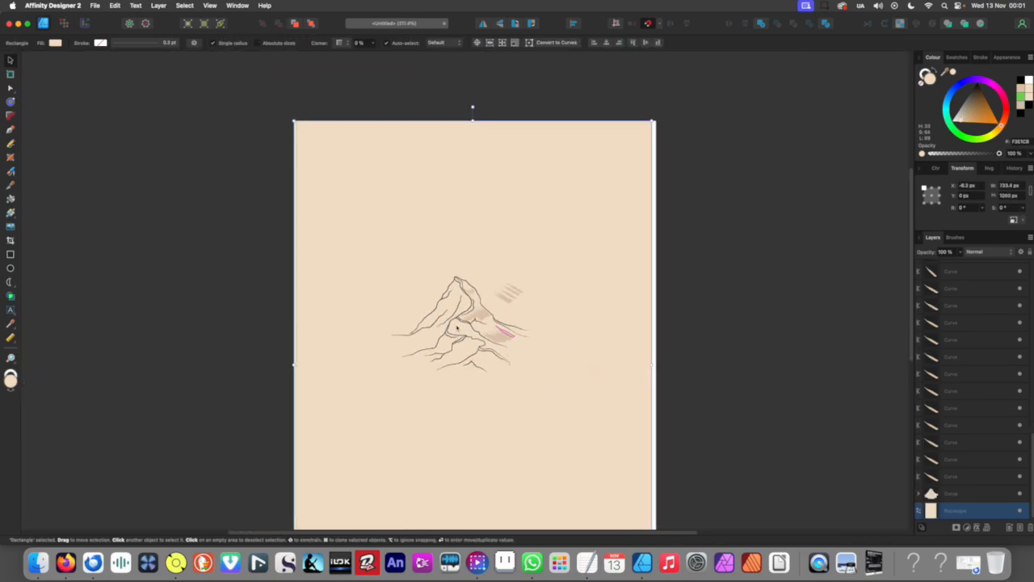
scroll(454, 329, "up", 6)
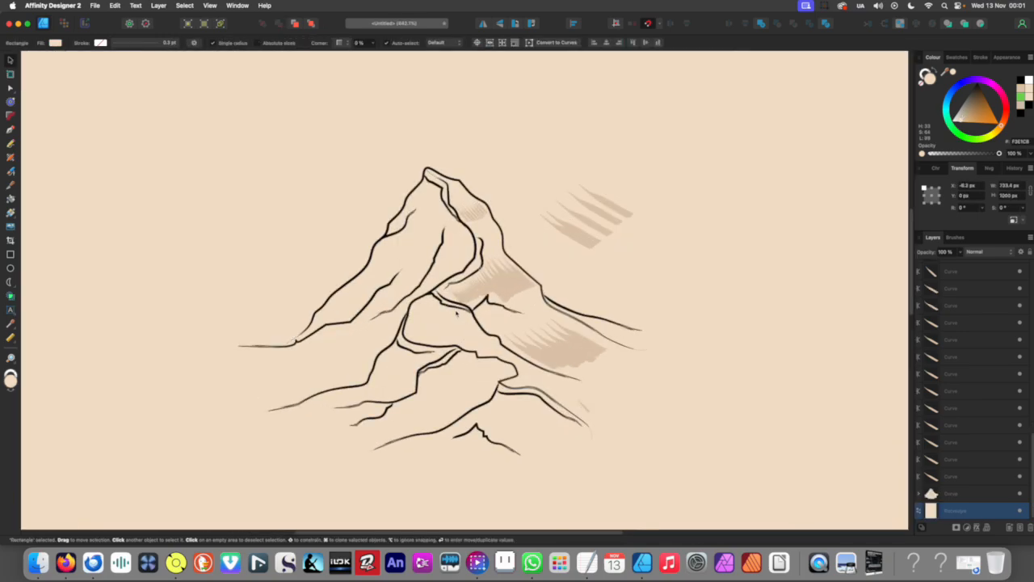
scroll(456, 238, "down", 5)
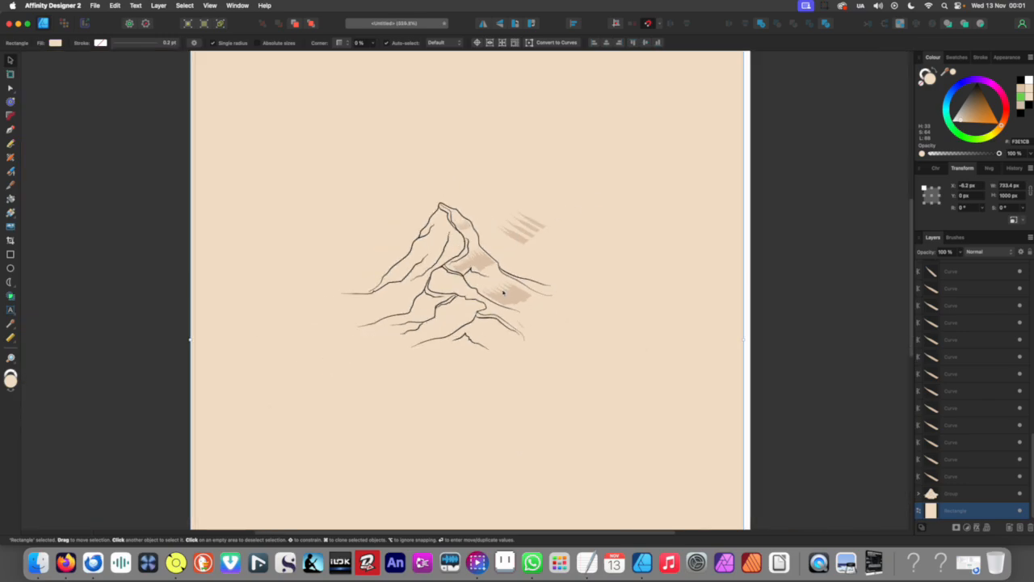
scroll(507, 292, "up", 2)
left_click_drag(194, 172, 282, 218)
scroll(282, 217, "down", 1)
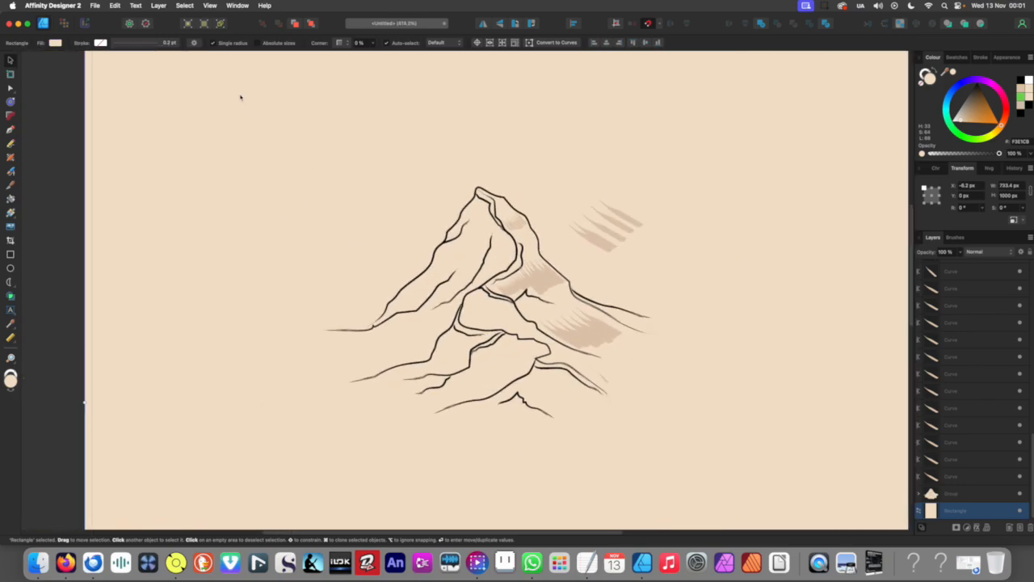
left_click_drag(266, 117, 253, 184)
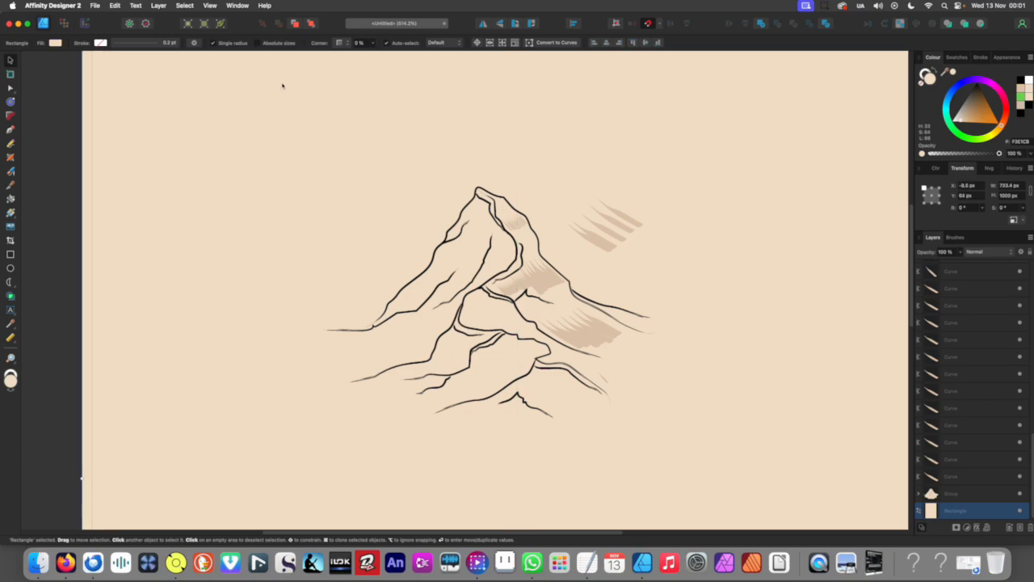
Draw a circle about 84 px wide with a pale green fill and place it above the mountain's left slope.
key("m")
left_click_drag(218, 124, 317, 224)
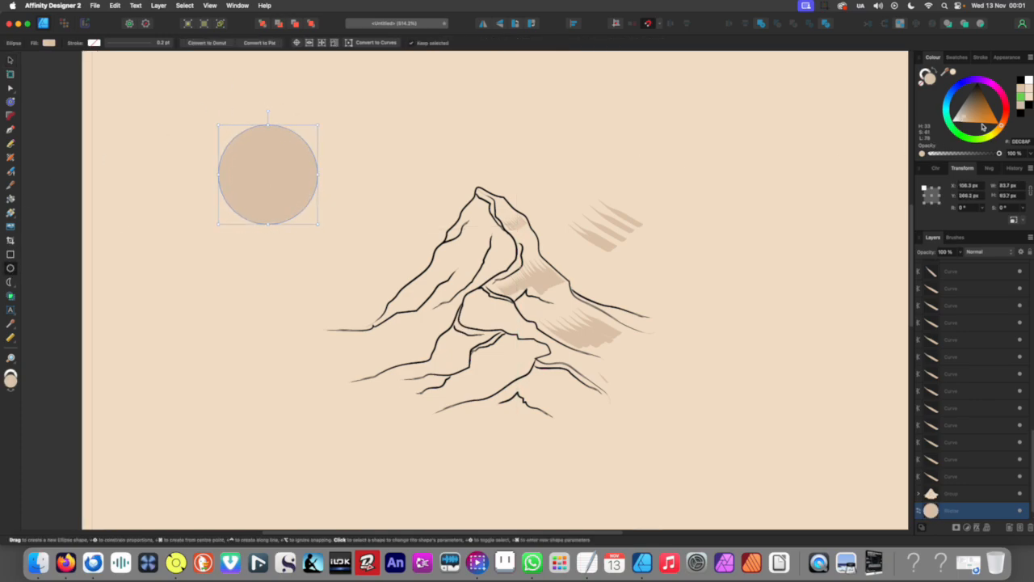
left_click_drag(1000, 127, 990, 144)
key("v")
left_click_drag(269, 198, 307, 158)
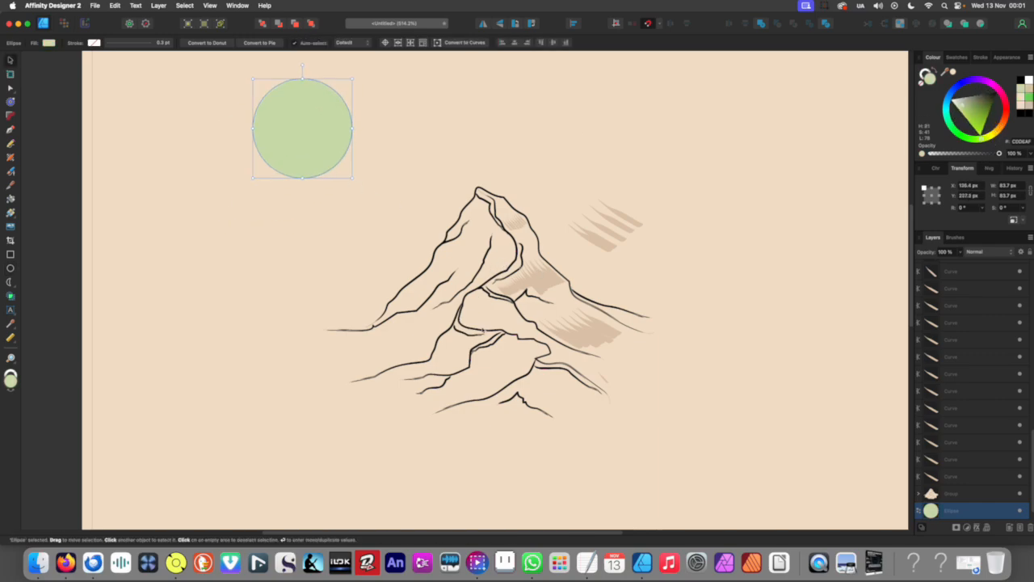
Move a spare shading shape onto the central lower ridge, make it smaller and steeper, and duplicate it in rows across that ridge.
scroll(485, 335, "up", 5)
scroll(661, 300, "down", 2)
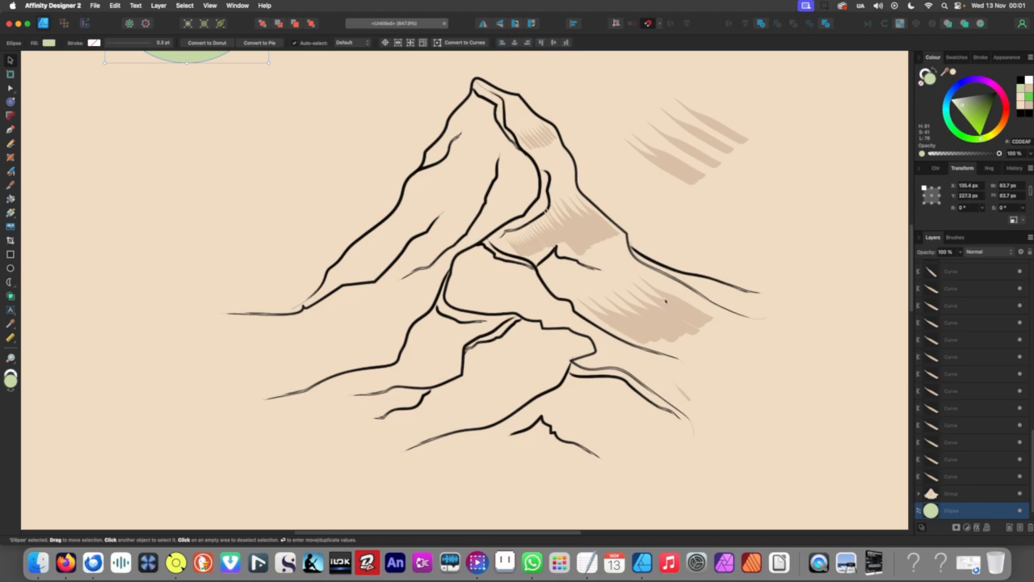
mouse_move(683, 182)
left_mouse_down()
mouse_move(509, 327)
mouse_move(538, 321)
mouse_move(503, 300)
left_mouse_up()
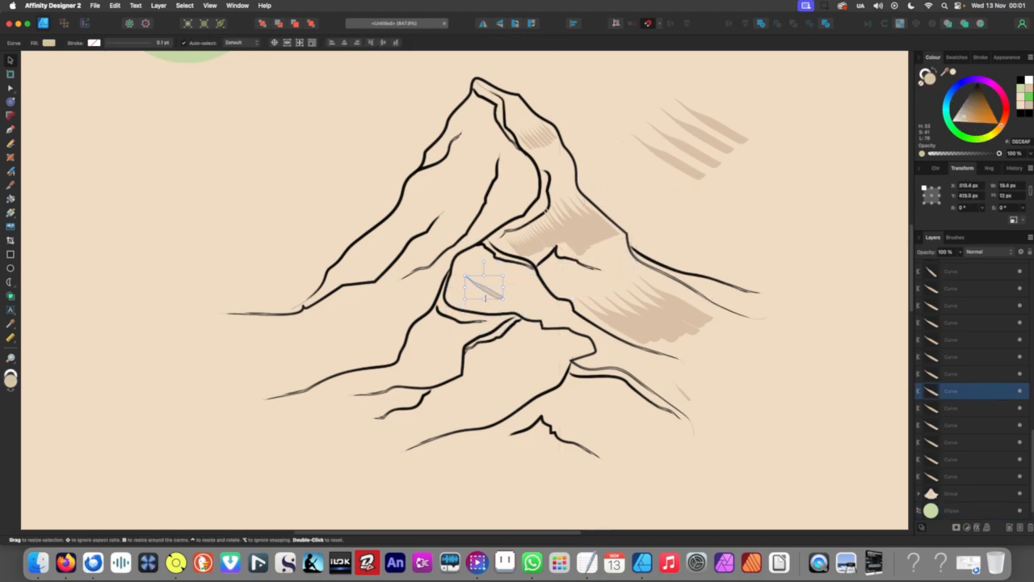
scroll(499, 303, "up", 5)
left_click_drag(510, 294, 488, 299)
mouse_move(431, 307)
left_mouse_down()
mouse_move(451, 306)
mouse_move(496, 266)
mouse_move(605, 300)
mouse_move(625, 368)
mouse_move(605, 317)
mouse_move(624, 346)
mouse_move(678, 352)
mouse_move(658, 352)
left_mouse_up()
scroll(539, 327, "down", 10)
scroll(539, 326, "down", 4)
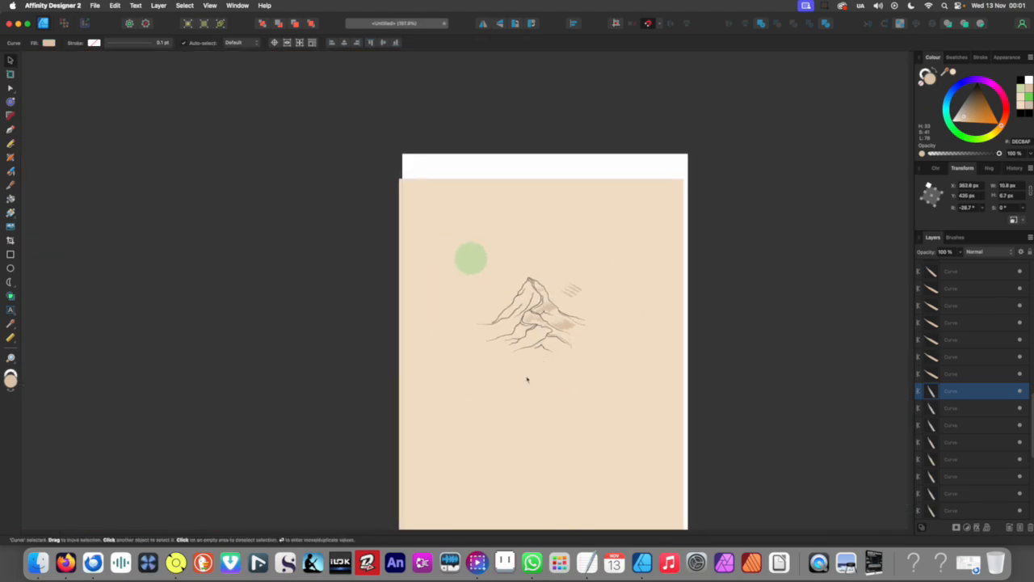
Examine the whole composition and the mountain's shading patches, leaving nothing selected.
left_click(672, 342)
scroll(340, 318, "up", 2)
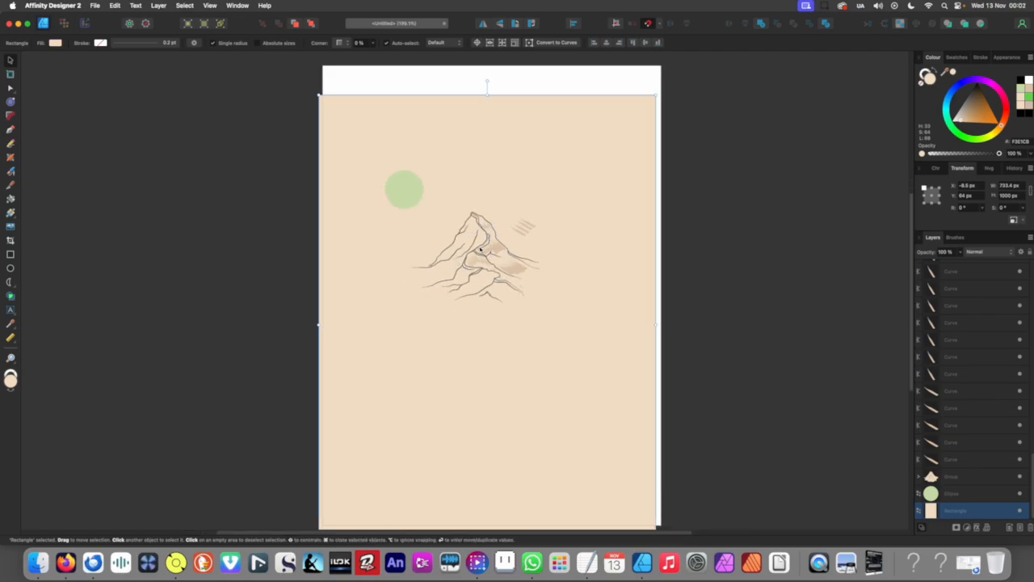
scroll(479, 249, "up", 4)
scroll(431, 284, "down", 4)
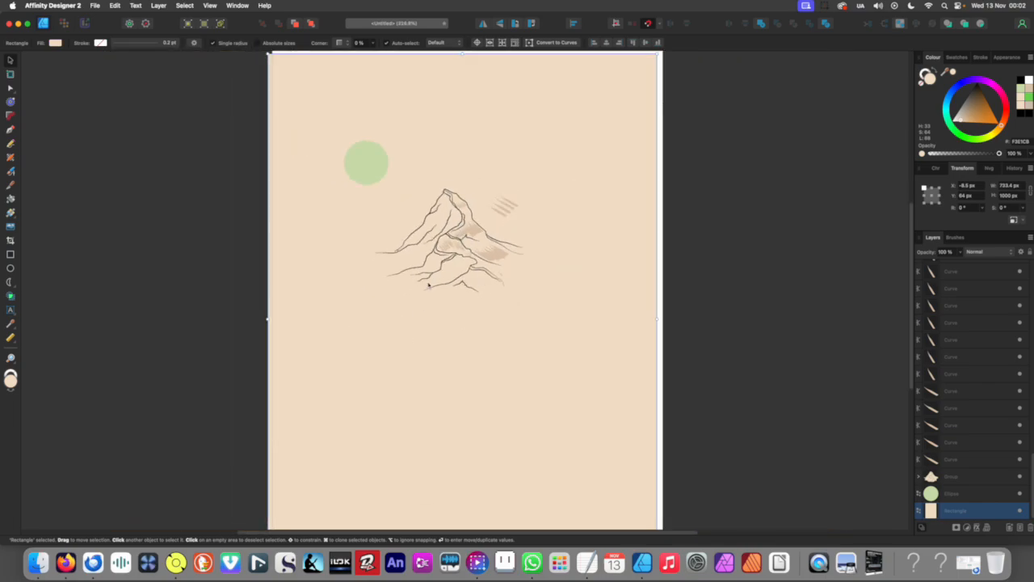
scroll(445, 291, "down", 4)
left_click(585, 328)
scroll(471, 276, "up", 4)
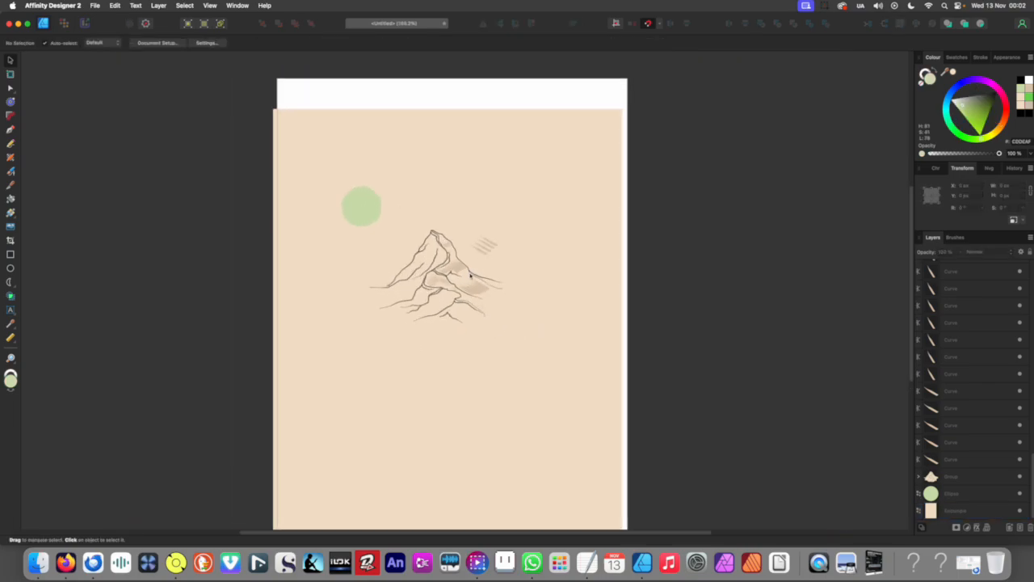
scroll(408, 247, "up", 5)
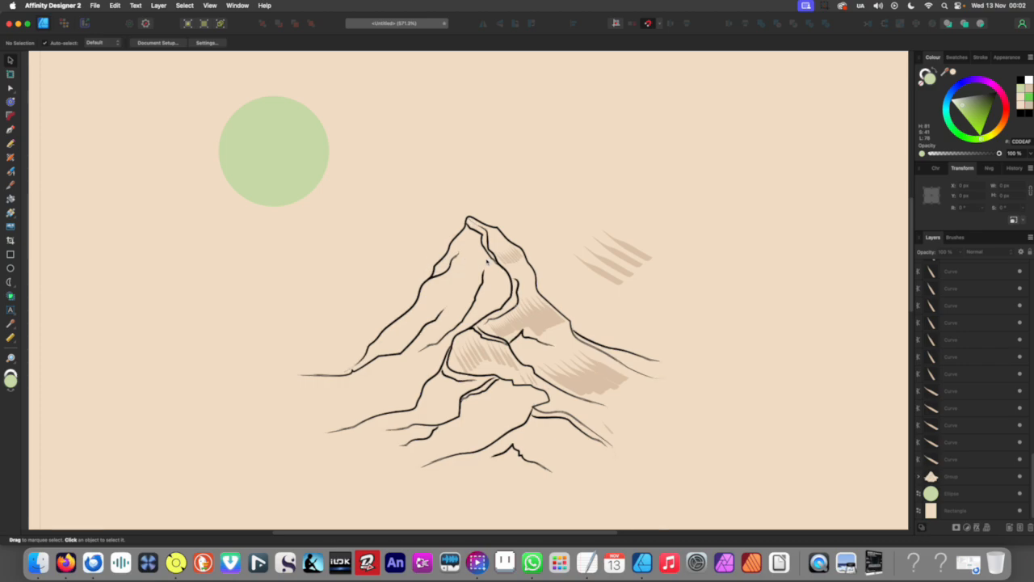
scroll(487, 260, "up", 3)
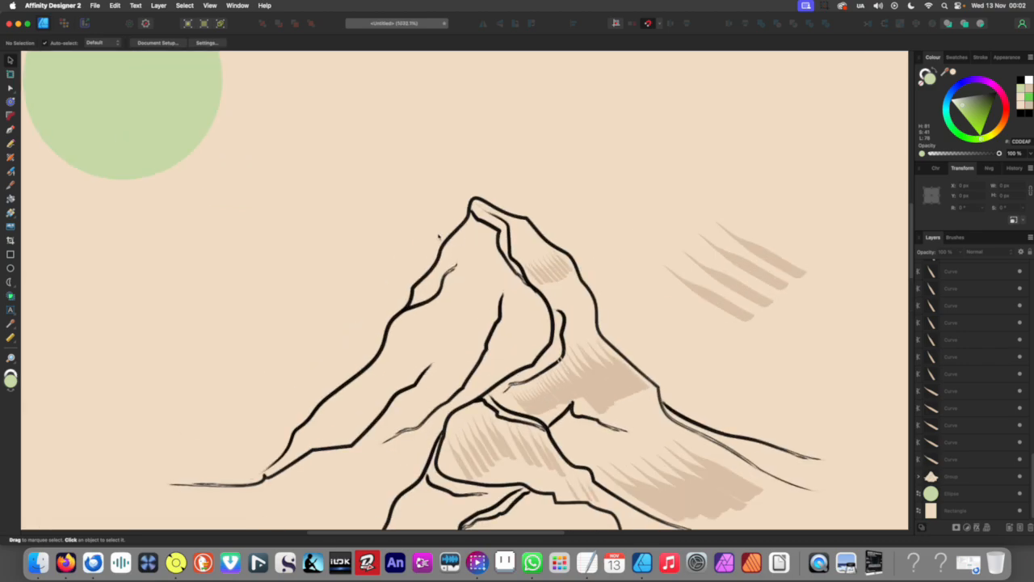
scroll(529, 194, "up", 3)
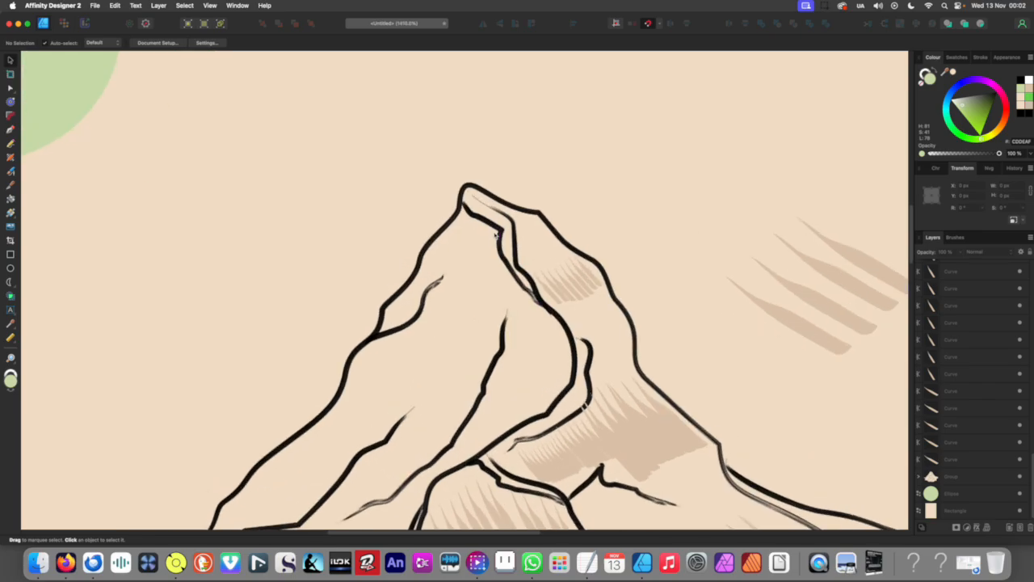
Trace a closed Pen shape around the narrow strip between the two inner ridge lines running down from the summit.
key("p")
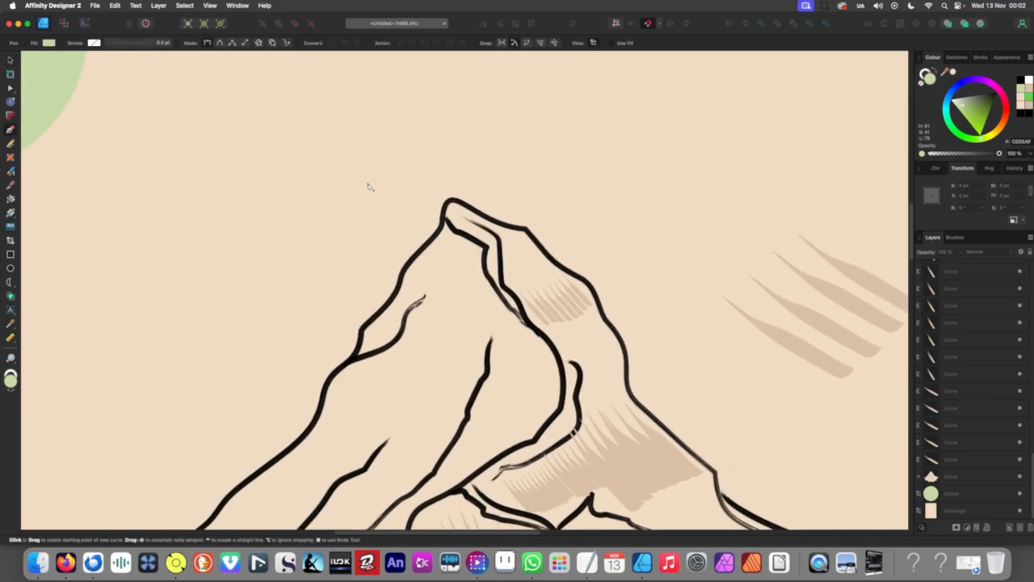
scroll(408, 196, "up", 3)
left_click(439, 194)
left_click(520, 245)
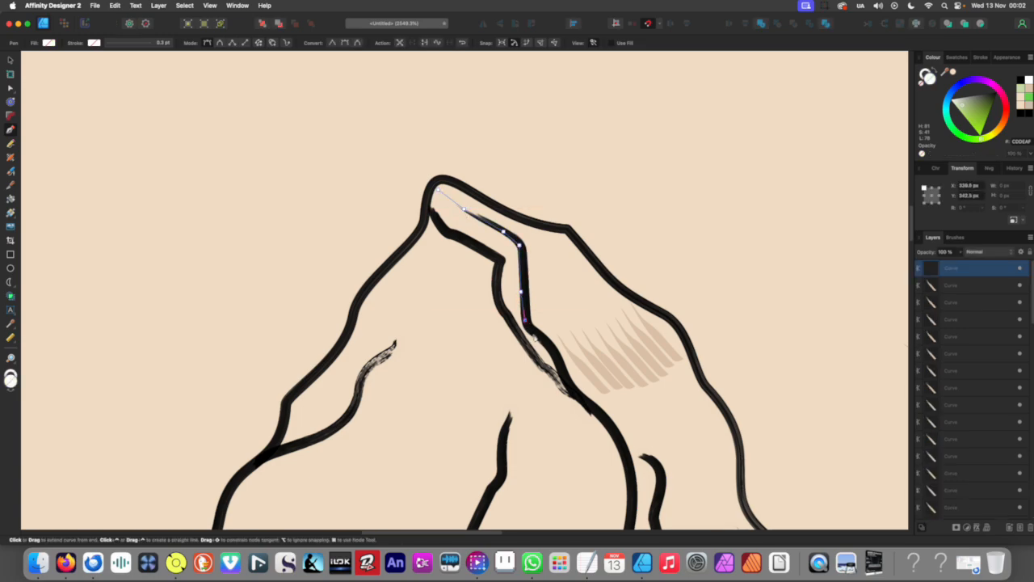
left_click_drag(522, 331, 503, 304)
left_click(446, 222)
left_click(438, 193)
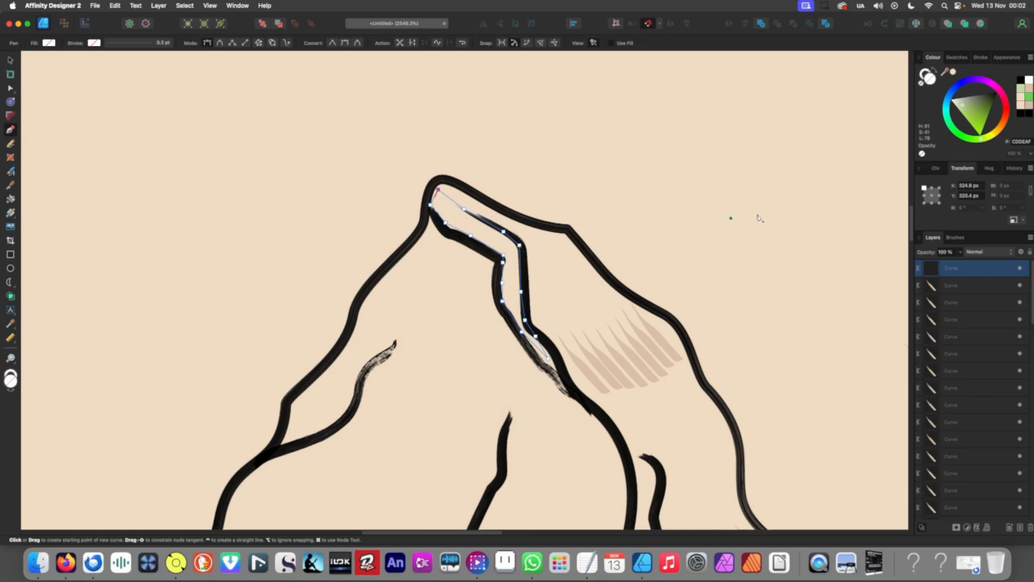
Fill the traced summit strip with a bright lime green and deselect it.
left_click_drag(978, 124, 982, 139)
scroll(510, 214, "down", 8)
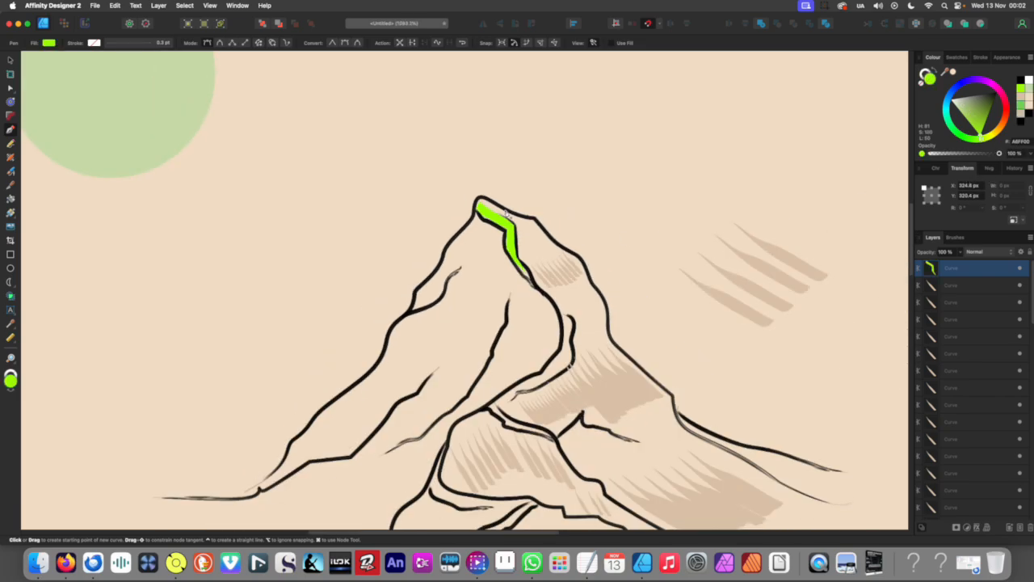
key("v")
left_click(368, 242)
Trace a closed Pen shape around the winding strip between the middle ridge lines, ending in a point along the short lower ridge.
scroll(447, 238, "up", 5)
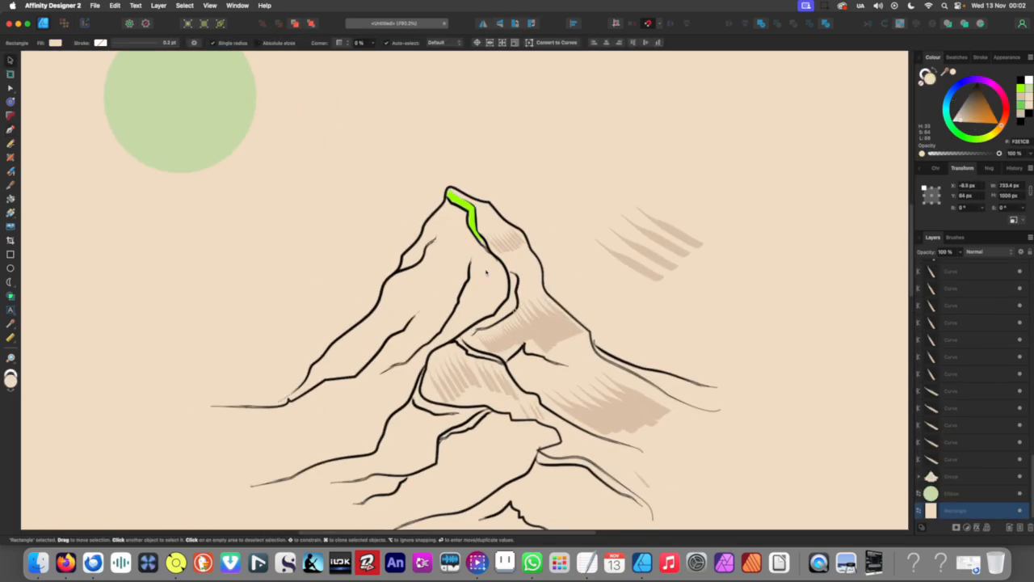
left_click_drag(494, 251, 518, 222)
scroll(518, 223, "up", 5)
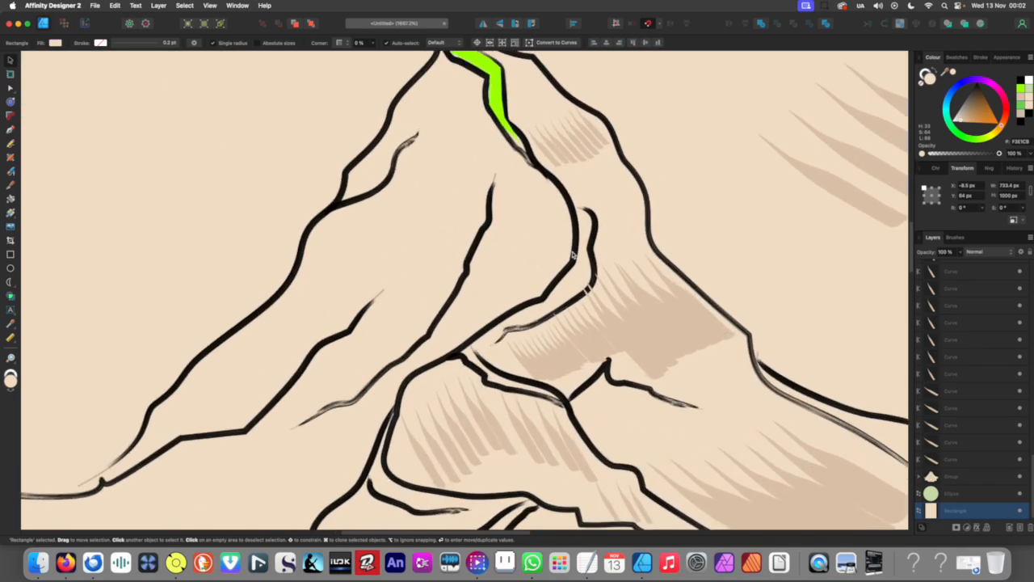
key("p")
left_click_drag(578, 216, 581, 257)
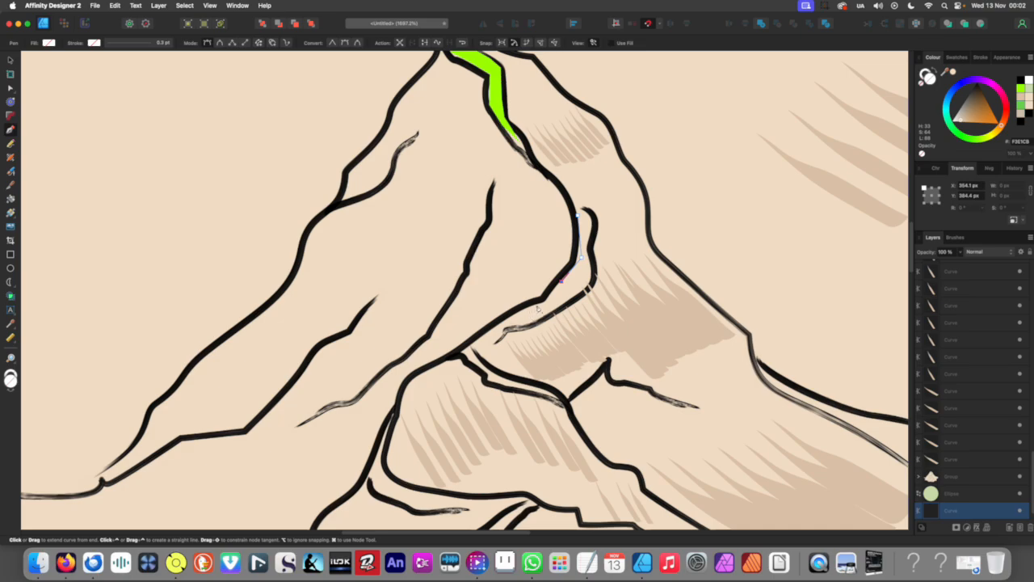
left_click(493, 324)
left_click_drag(545, 394, 555, 396)
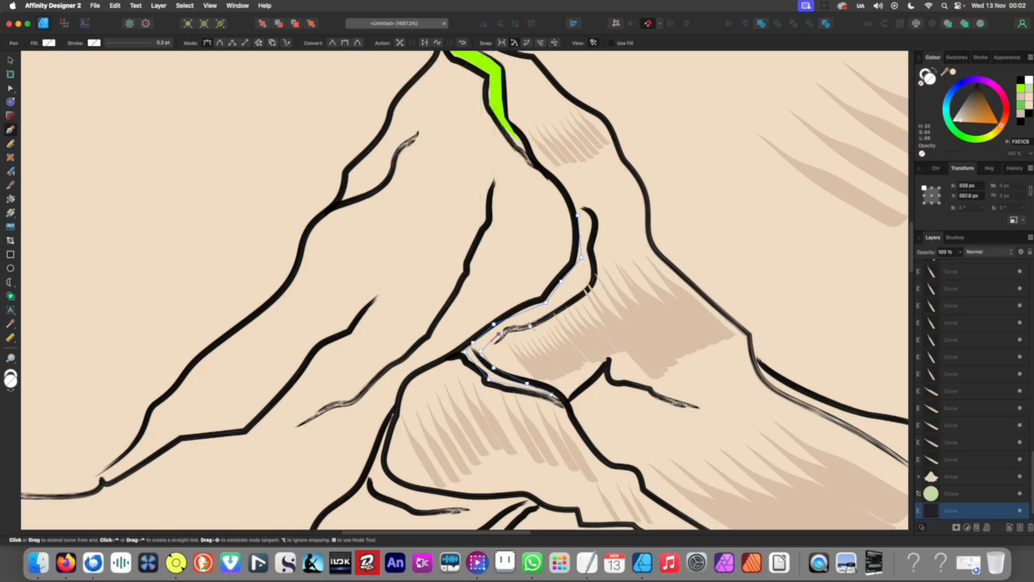
left_click(586, 287)
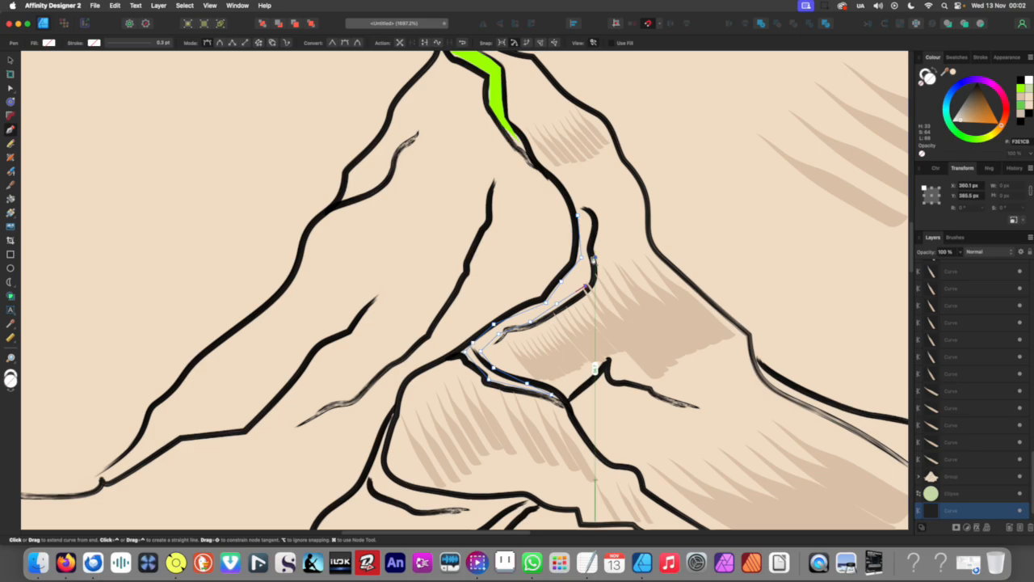
left_click(588, 211)
left_click(577, 215)
Fill the traced middle strip with the lime green sampled from the summit strip and bring it to the front.
key("i")
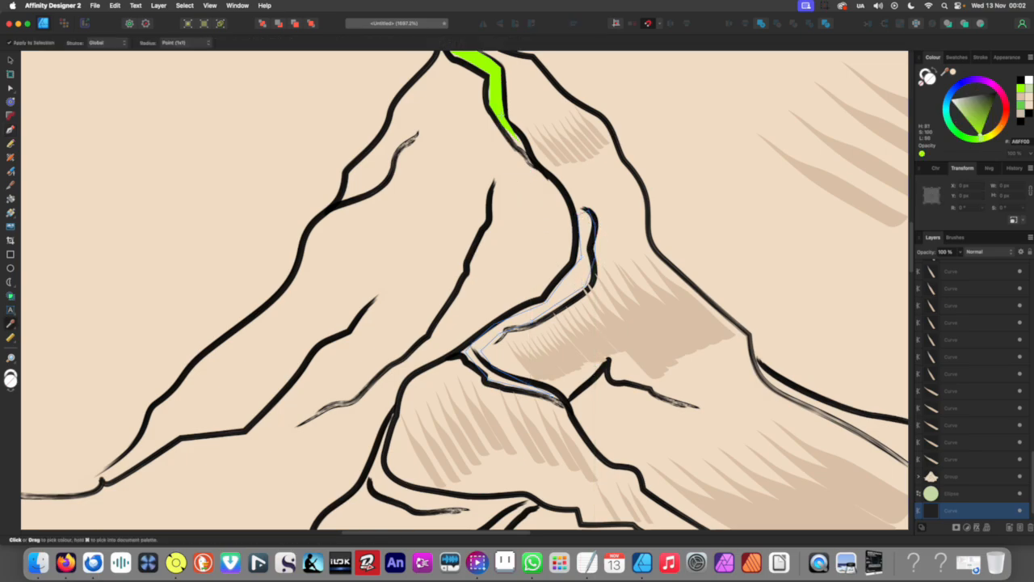
left_click(497, 101)
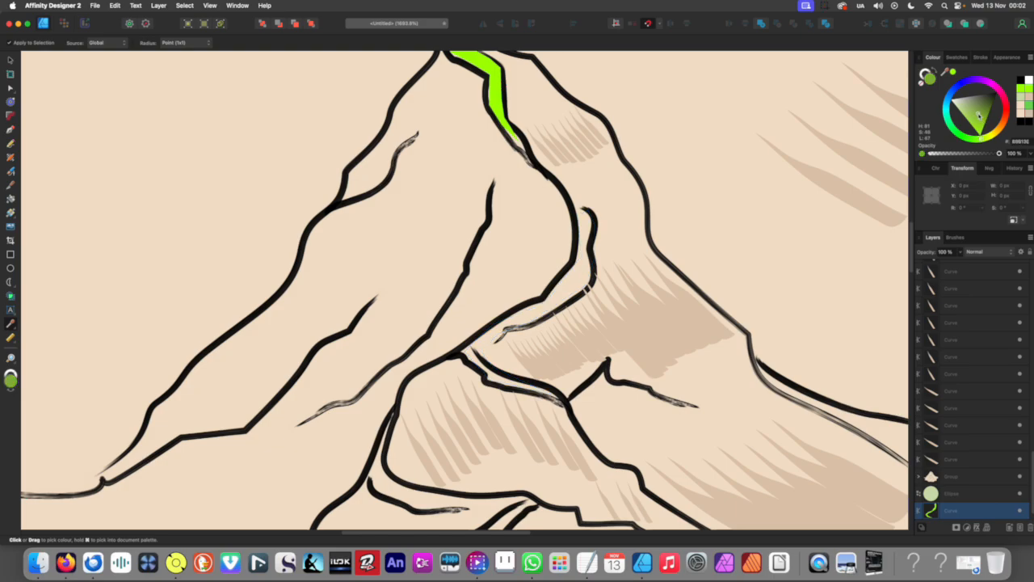
key("v")
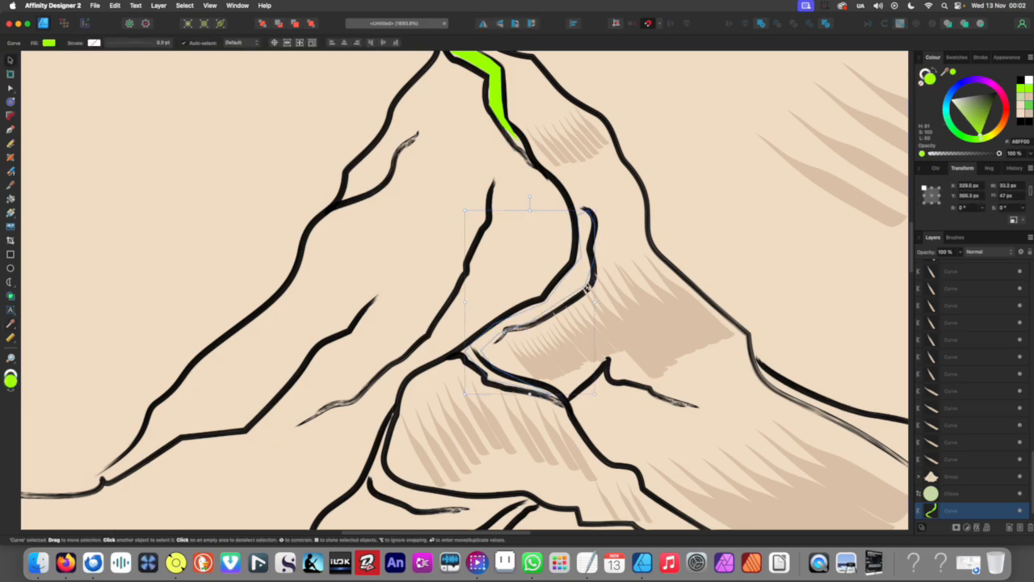
left_click(312, 23)
scroll(570, 231, "down", 10)
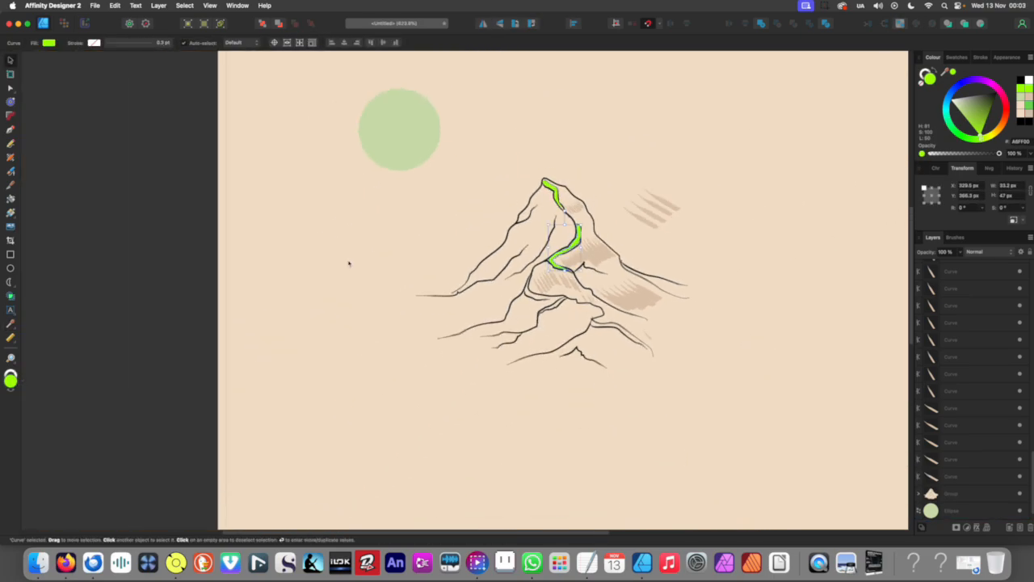
key("i")
left_click(122, 303)
key("super+z")
Deselect the middle strip and draw a closed lime-green Pencil shape filling the curved gap around the lower-left edge of the central lower ridge.
key("v")
left_click(253, 320)
scroll(568, 274, "up", 14)
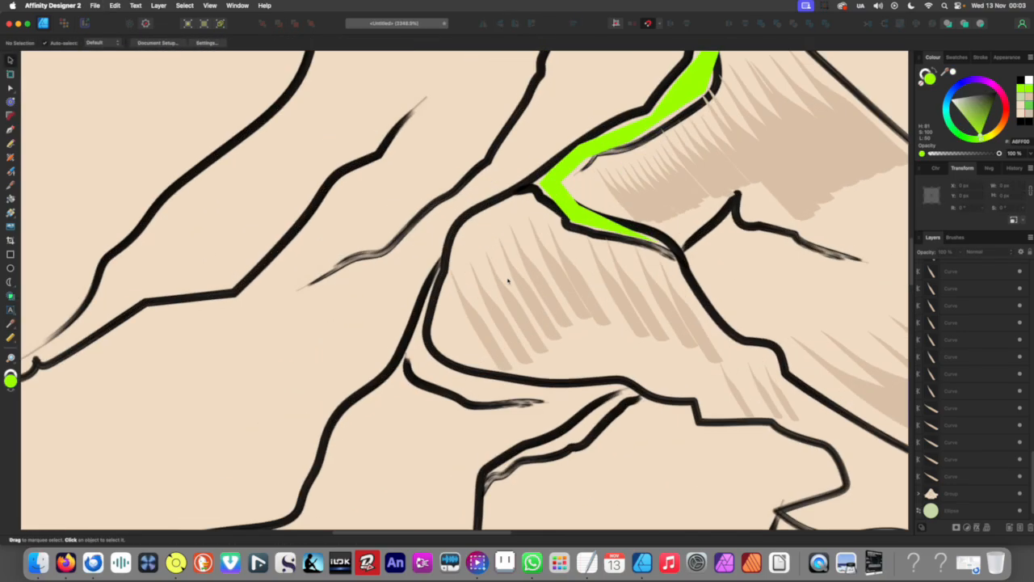
key("n")
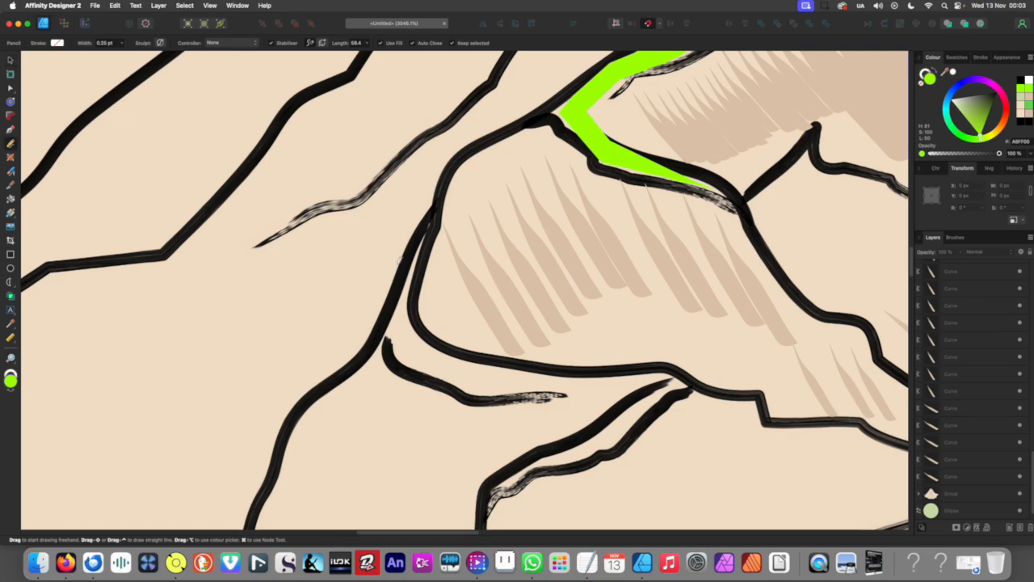
mouse_move(407, 308)
left_mouse_down()
mouse_move(424, 352)
mouse_move(625, 384)
mouse_move(444, 386)
mouse_move(420, 376)
mouse_move(383, 327)
mouse_move(422, 250)
left_mouse_up()
scroll(433, 337, "down", 10)
Select all three lime-green ridge strips and recolour them with the cream sampled from the page background.
key("v")
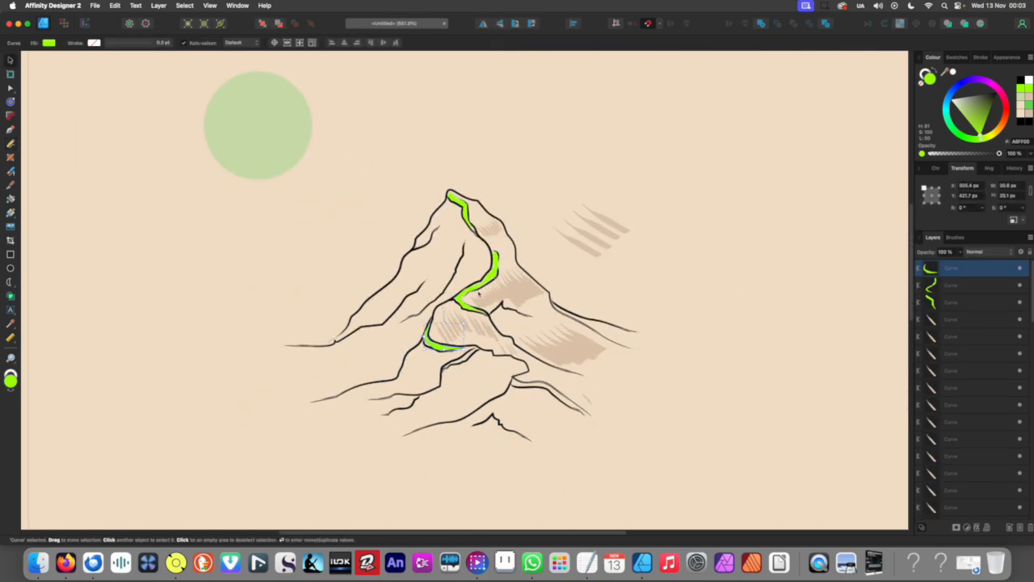
left_click(481, 285, "shift")
left_click(466, 212, "shift")
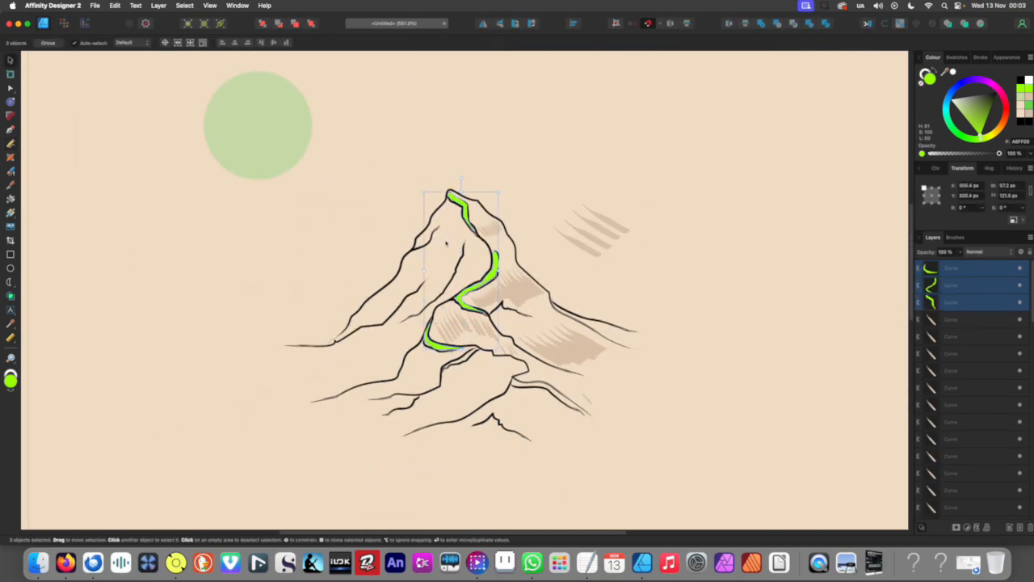
key("i")
left_click(453, 242)
scroll(456, 280, "down", 5)
scroll(461, 284, "up", 8)
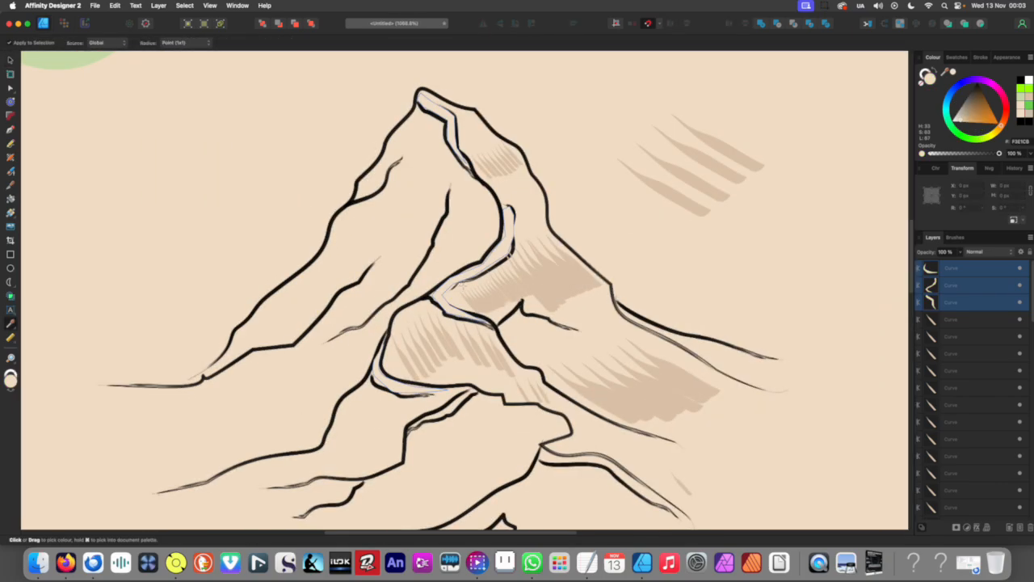
scroll(461, 284, "down", 3)
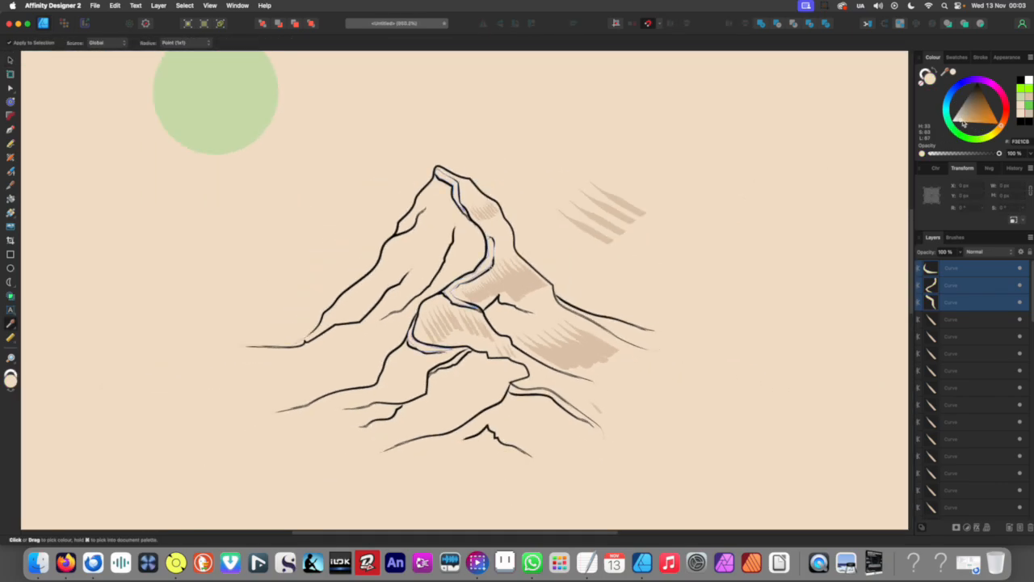
Lighten the three ridge strips' fill to the pale cream EDE7E1 and deselect them.
left_click_drag(964, 122, 958, 120)
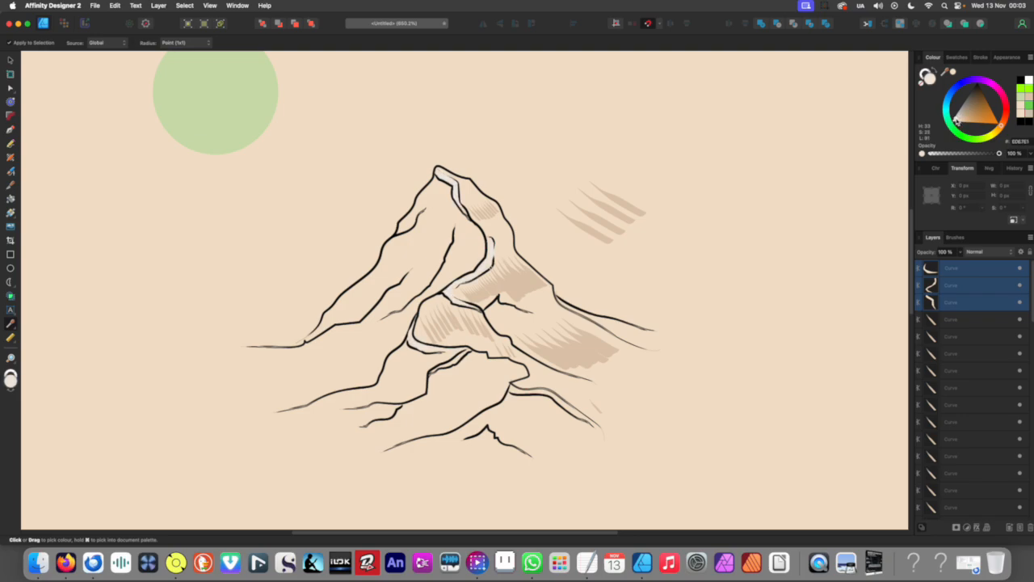
scroll(773, 172, "down", 10)
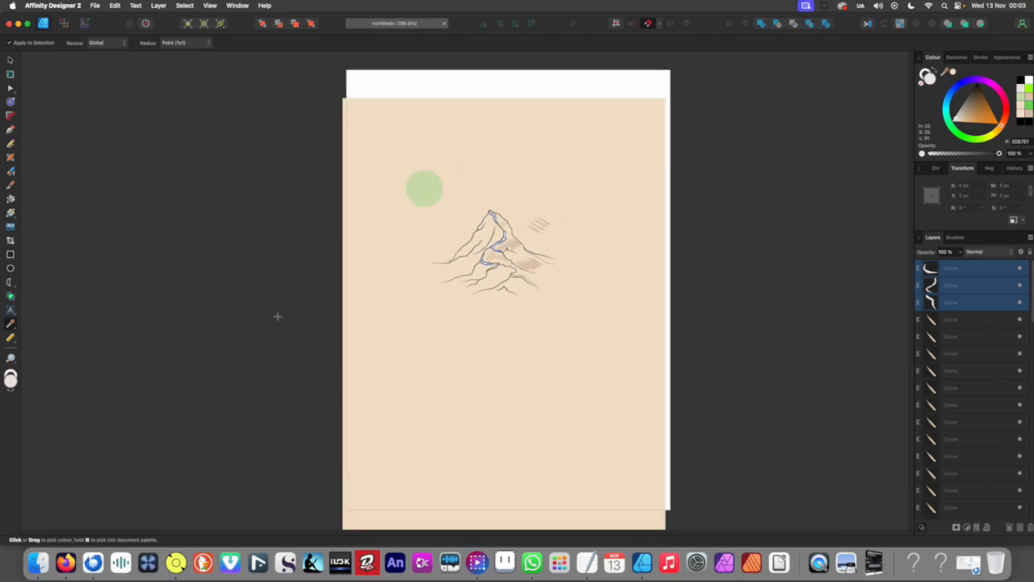
key("v")
left_click(278, 316)
scroll(480, 292, "up", 6)
left_click_drag(476, 342, 429, 411)
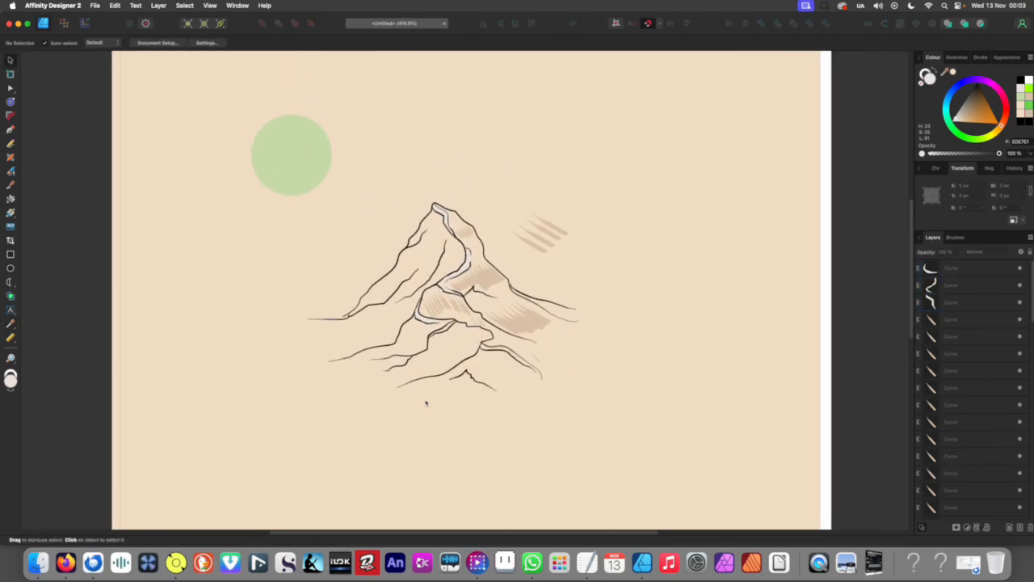
Reselect the three ridge strips, change their fill to the near-white F0F0F0, and deselect them.
key("super+z")
left_click(953, 123)
left_click_drag(954, 120, 959, 122)
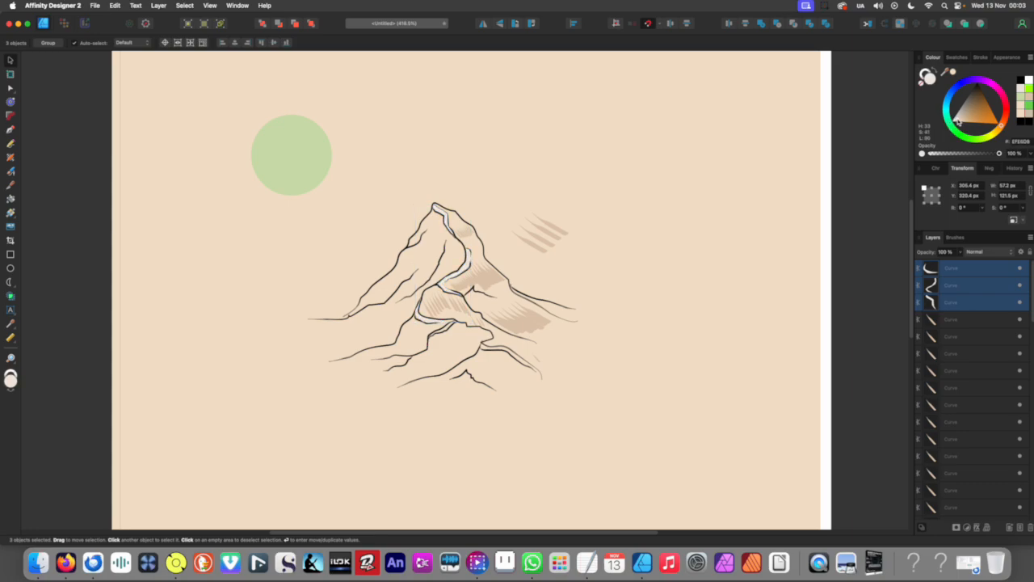
scroll(614, 154, "down", 5)
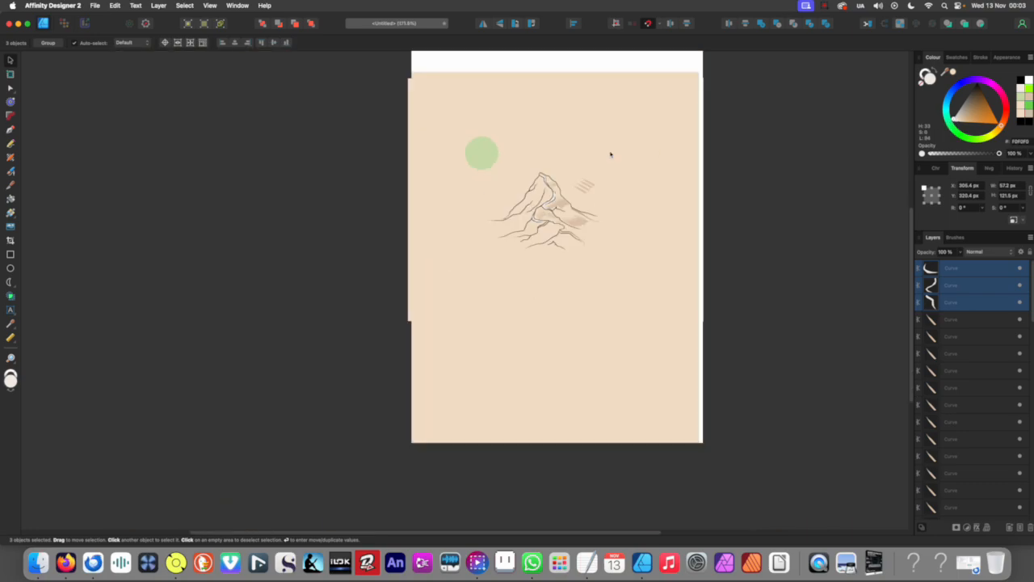
left_click(369, 208)
scroll(535, 206, "up", 5)
scroll(535, 206, "down", 5)
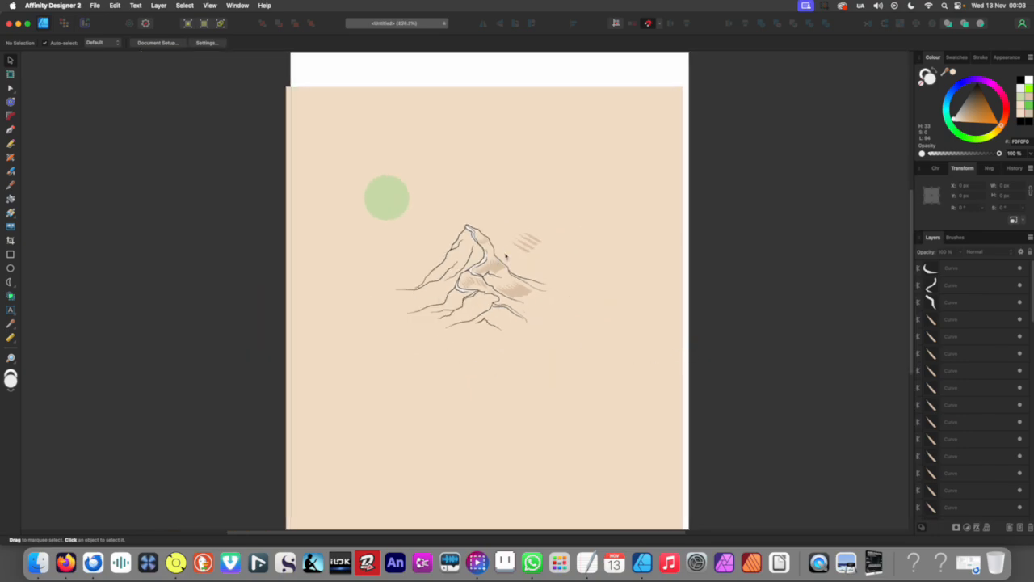
scroll(506, 256, "up", 4)
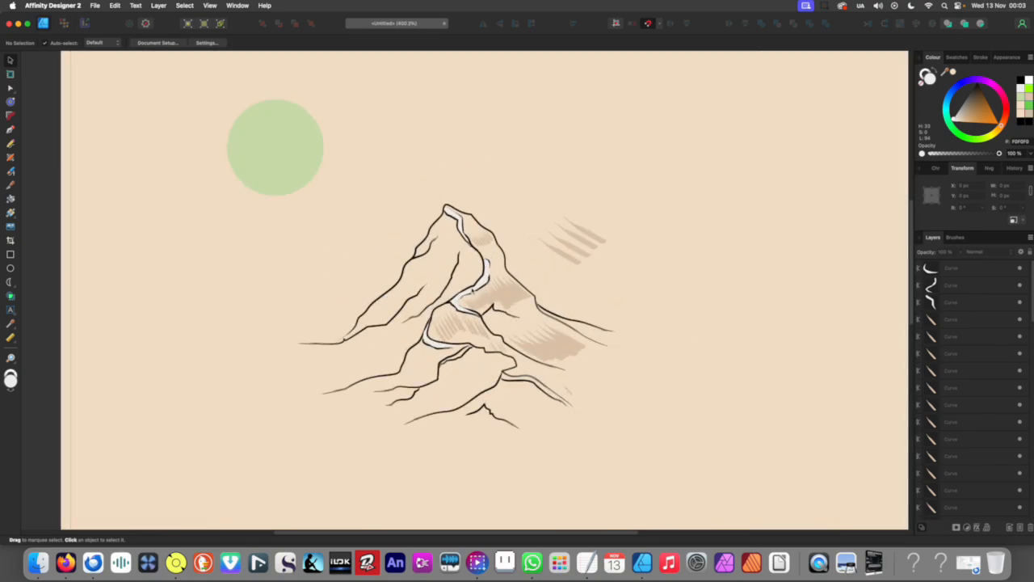
scroll(331, 286, "down", 5)
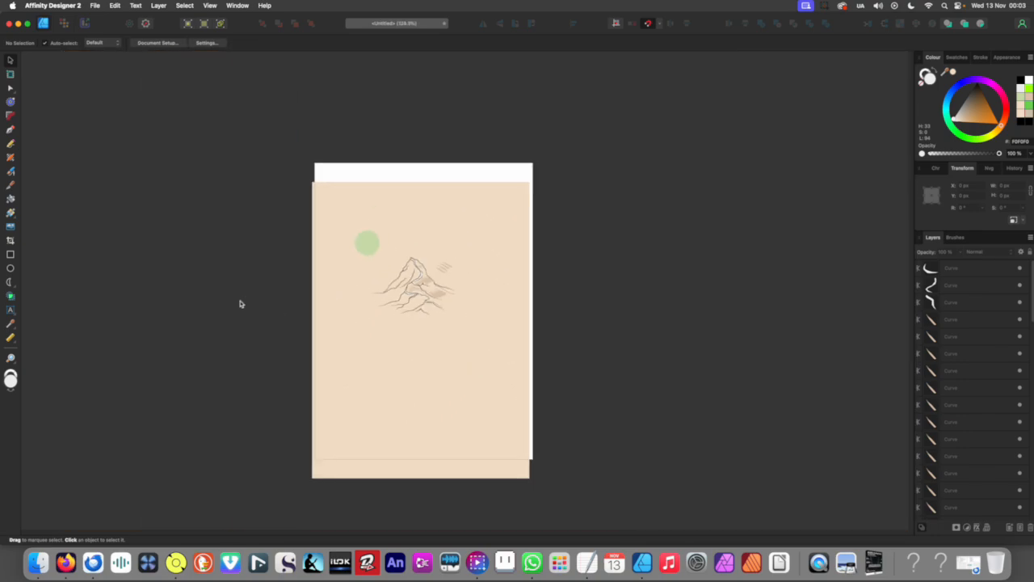